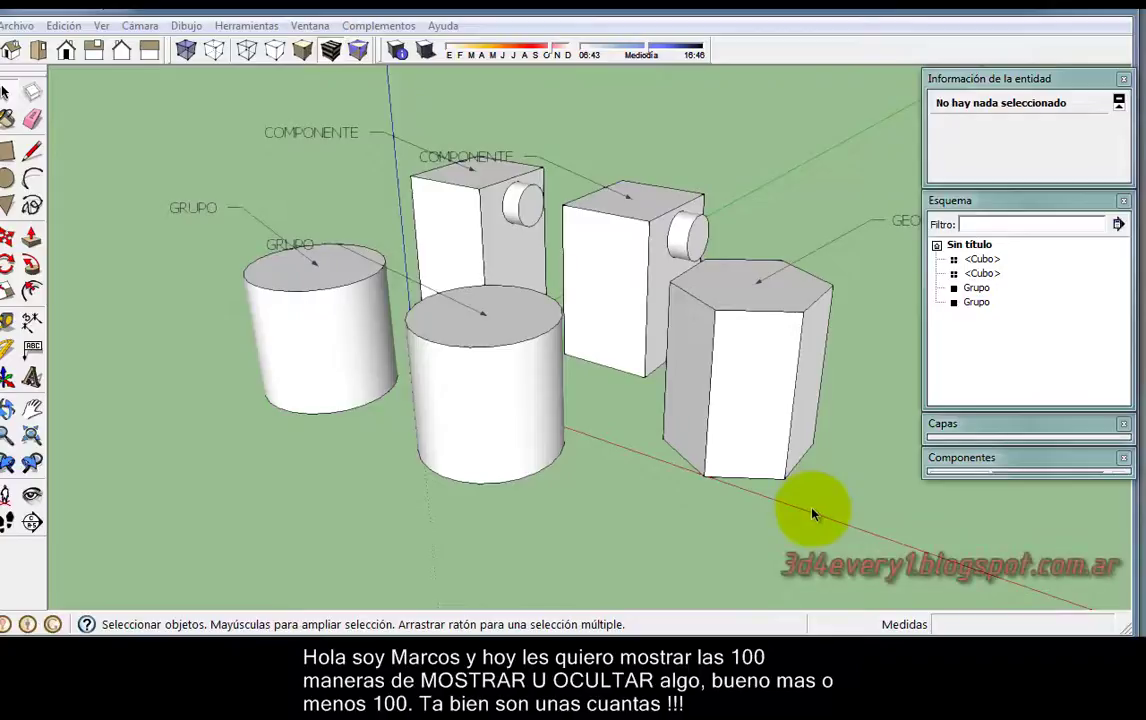
Select each object in turn: both Cubo components, both cylinder groups and the prism face.
{"action": "left_click", "coordinate": [450, 206]}
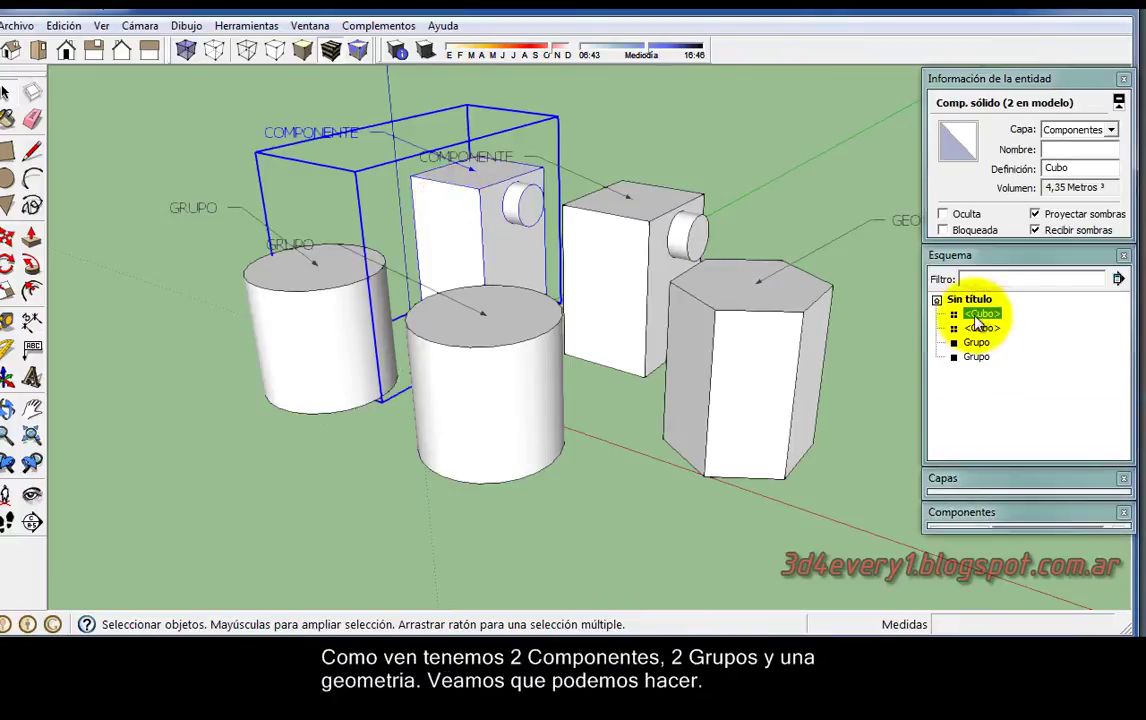
{"action": "left_click", "coordinate": [597, 244]}
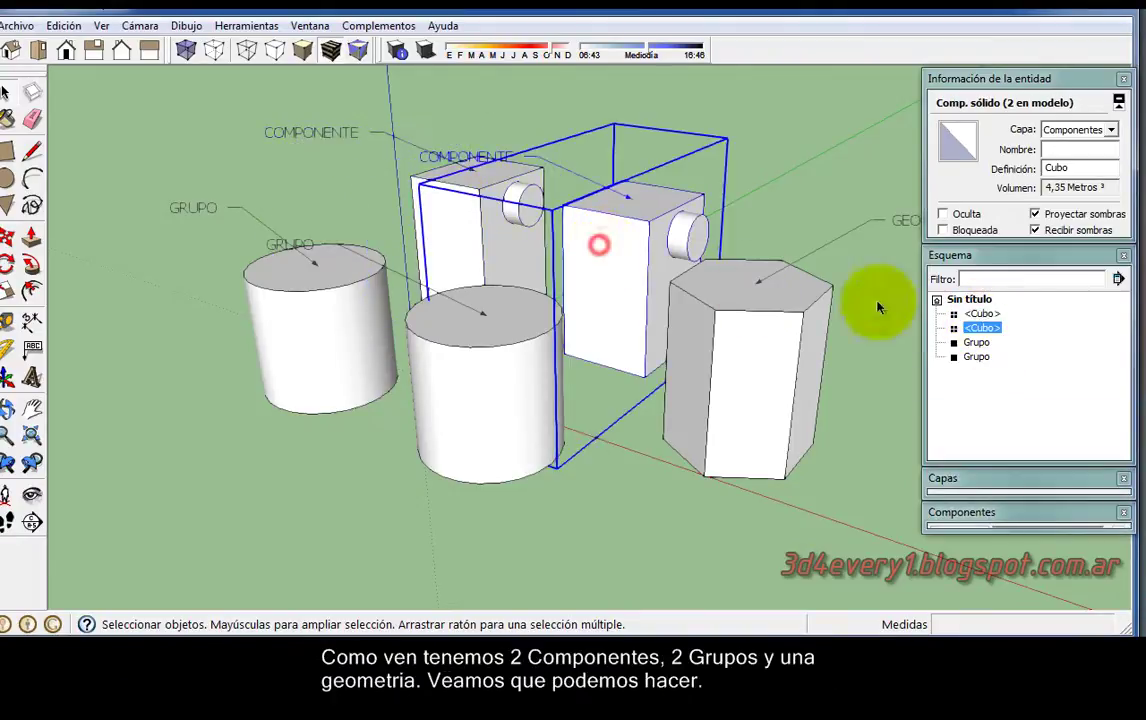
{"action": "left_click", "coordinate": [330, 323]}
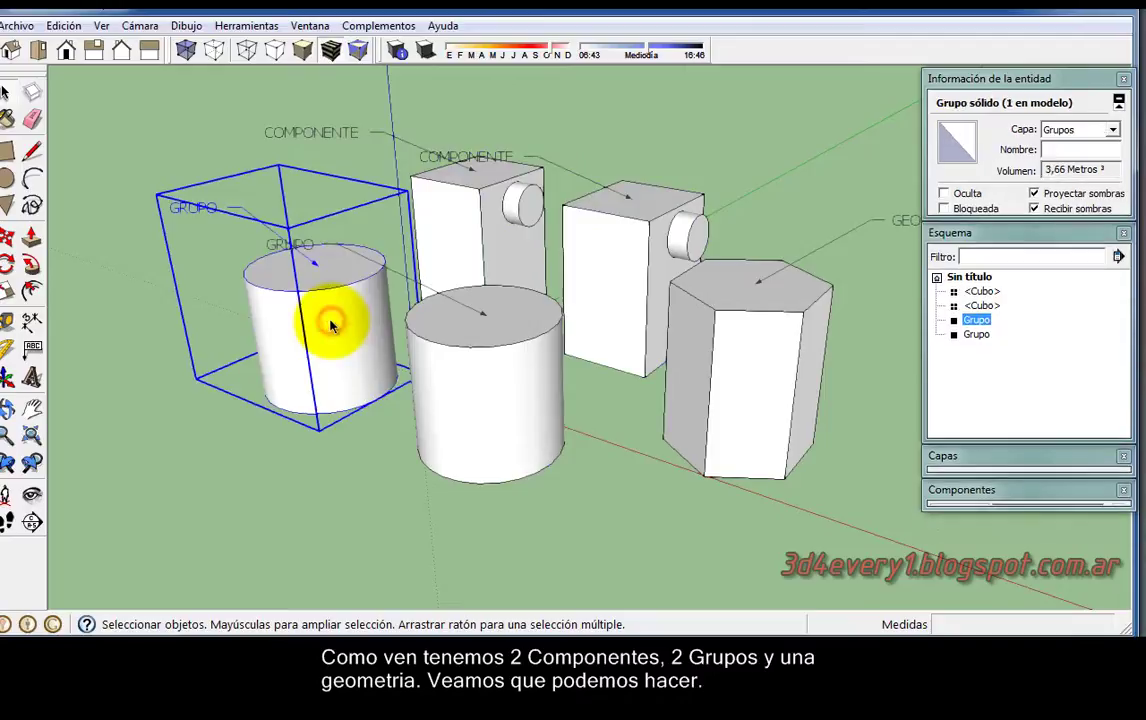
{"action": "left_click", "coordinate": [452, 402]}
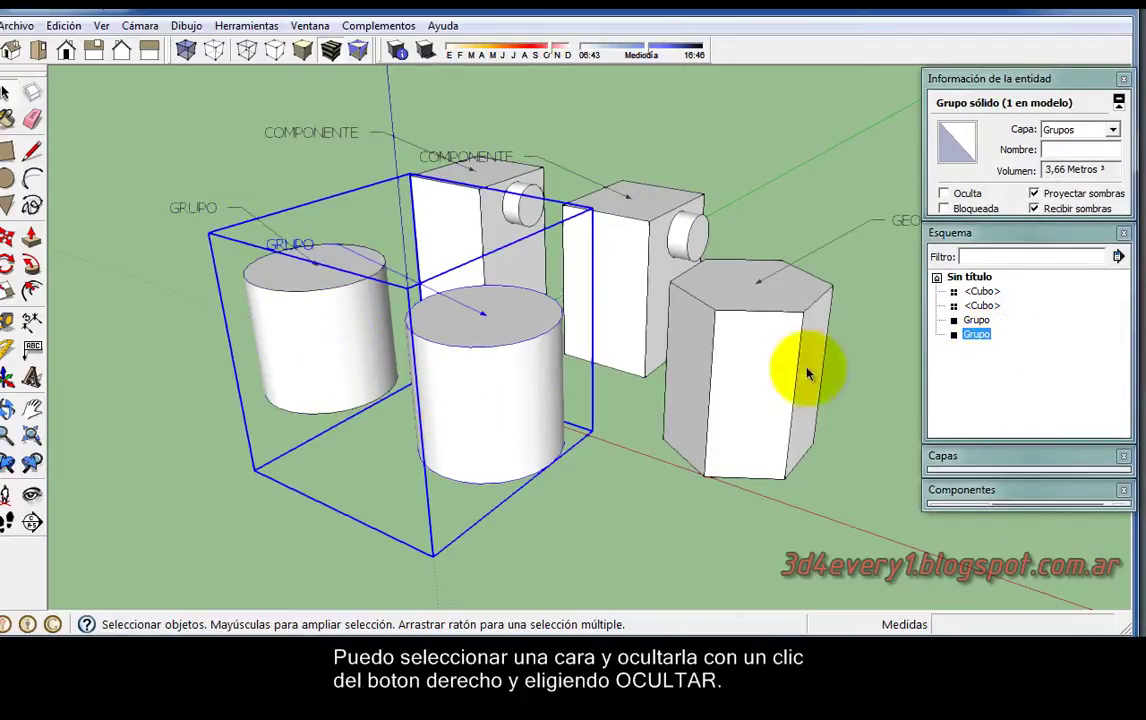
{"action": "left_click", "coordinate": [753, 374]}
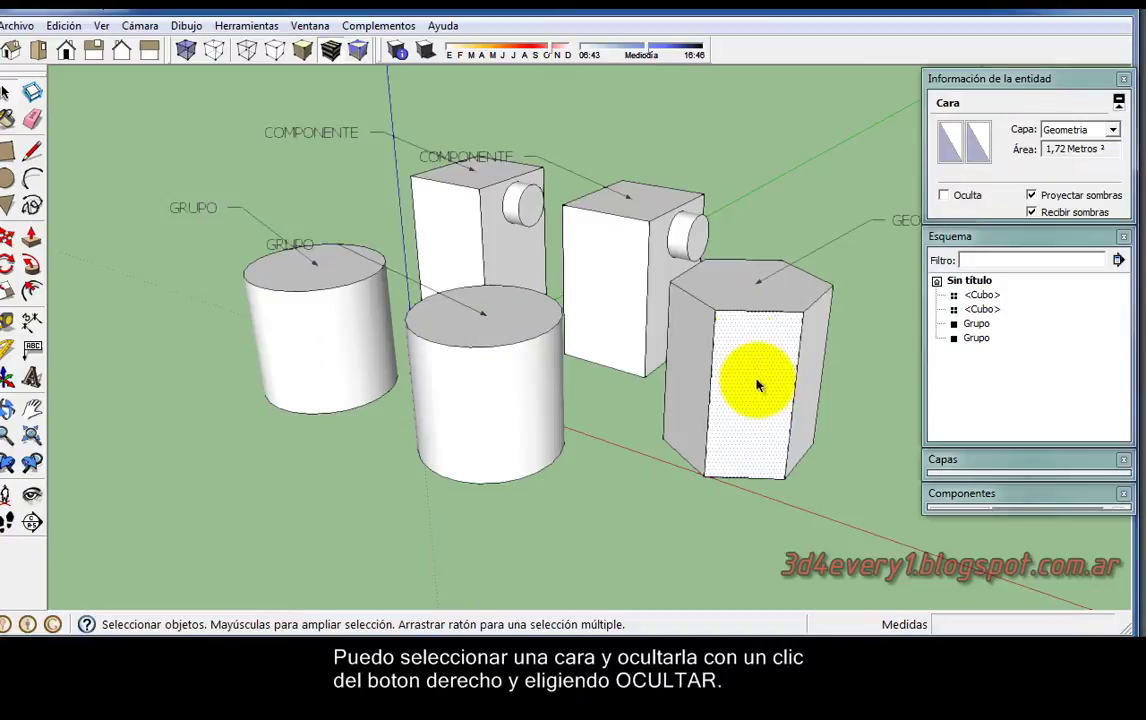
Hide the hexagonal prism's front face, then restore it with Edición > Mostrar > Último.
{"action": "scroll", "coordinate": [748, 380], "scroll_direction": "down", "scroll_amount": 1}
{"action": "middle_click_drag", "start_coordinate": [840, 400], "coordinate": [736, 399]}
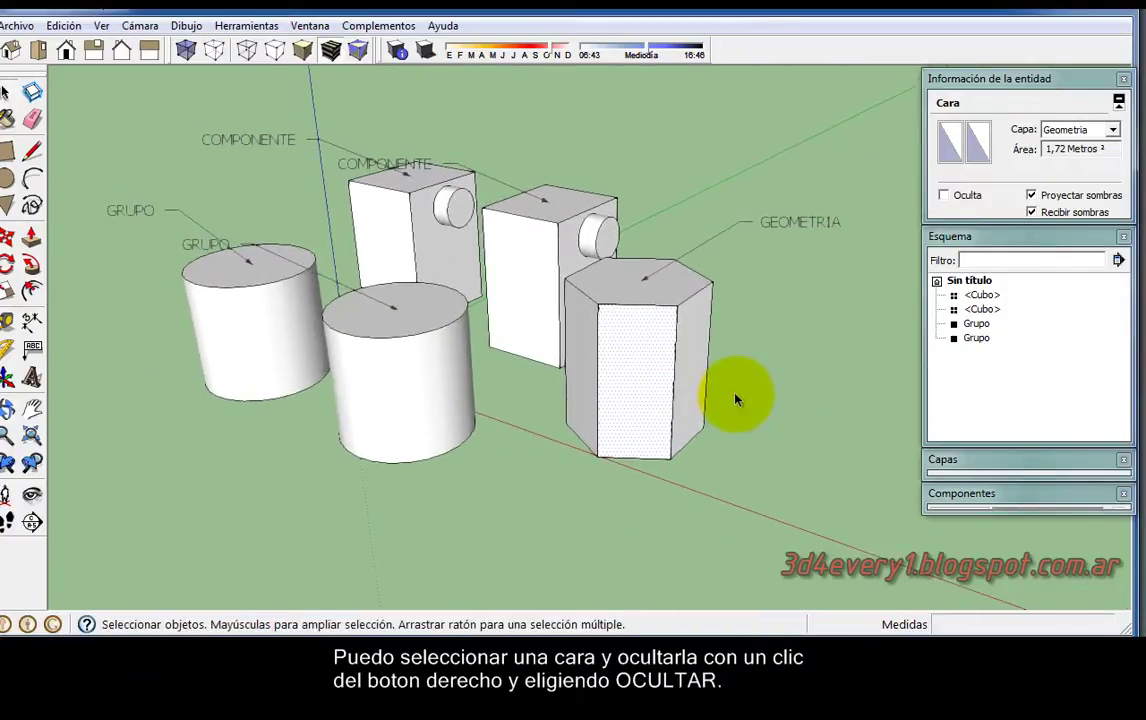
{"action": "left_click", "coordinate": [736, 398]}
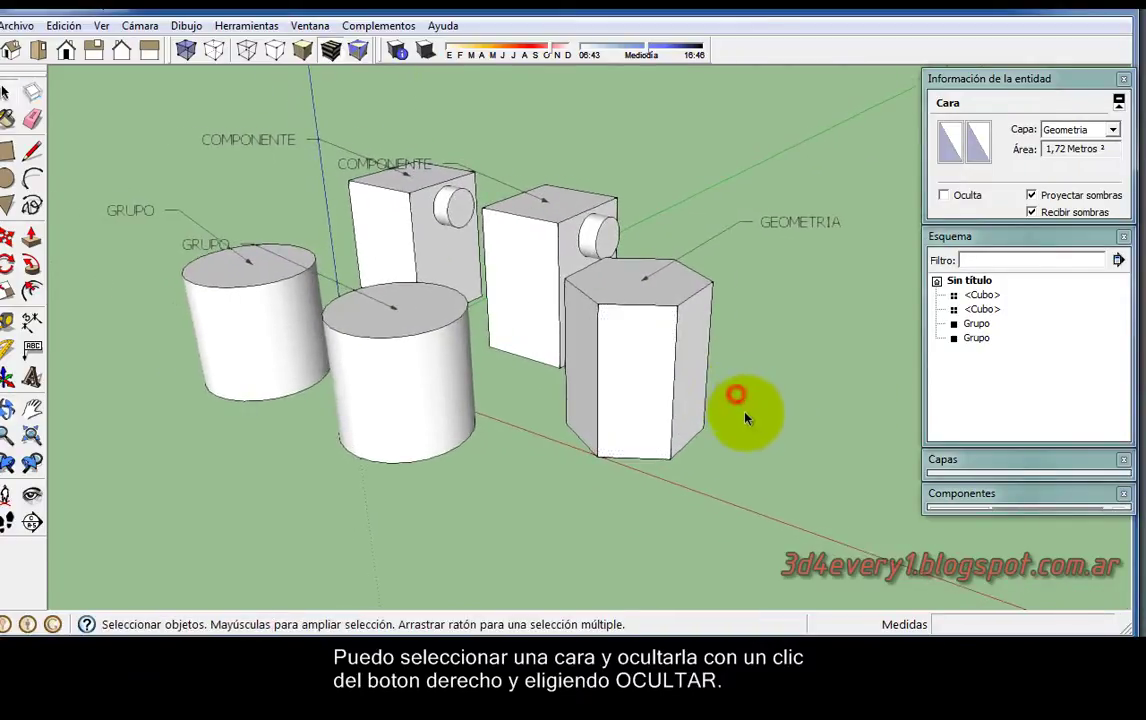
{"action": "left_click", "coordinate": [628, 348]}
{"action": "right_click", "coordinate": [628, 351]}
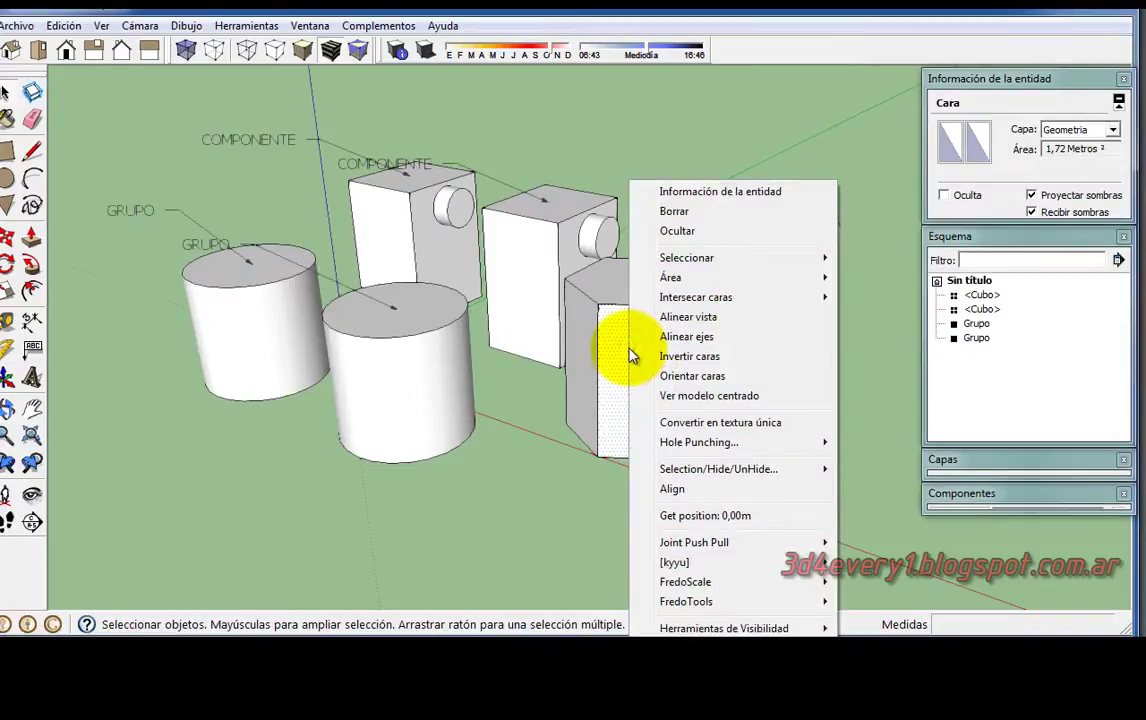
{"action": "left_click", "coordinate": [690, 231]}
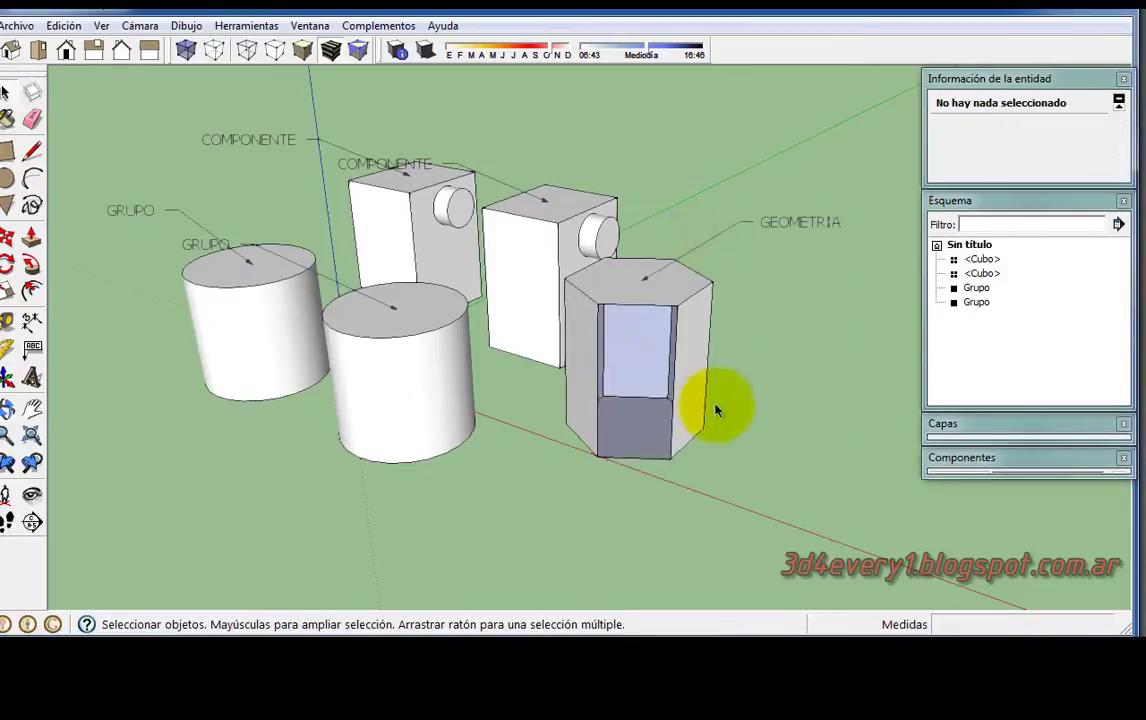
{"action": "left_click", "coordinate": [70, 26]}
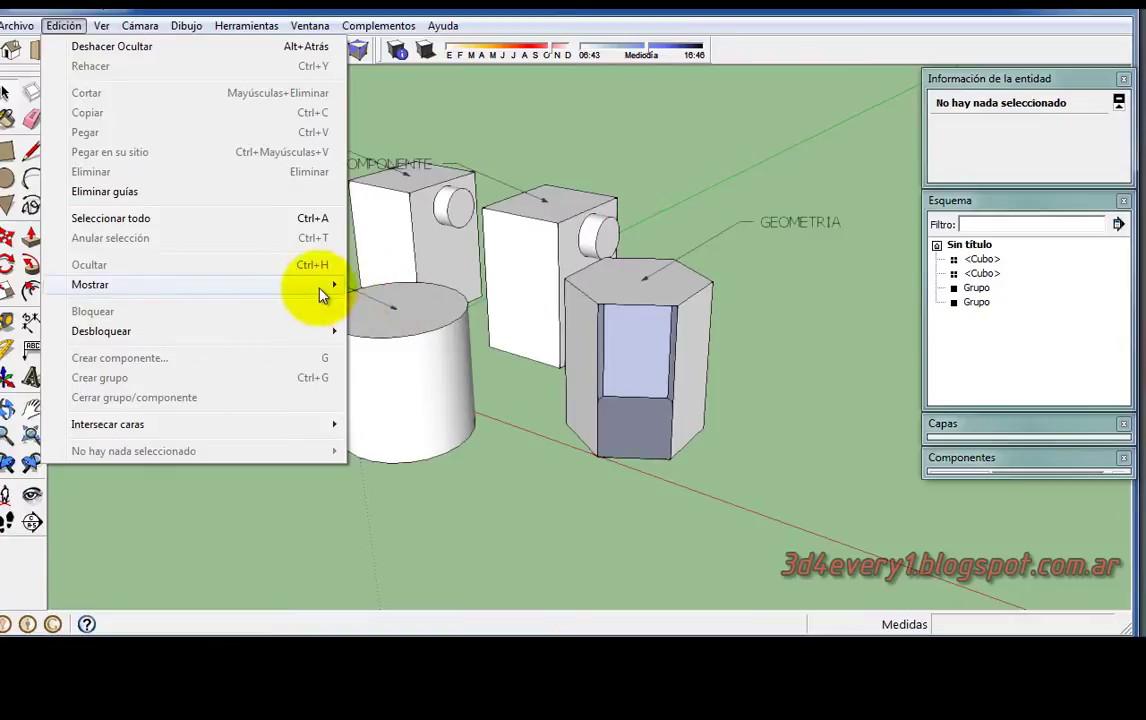
{"action": "left_click", "coordinate": [390, 305]}
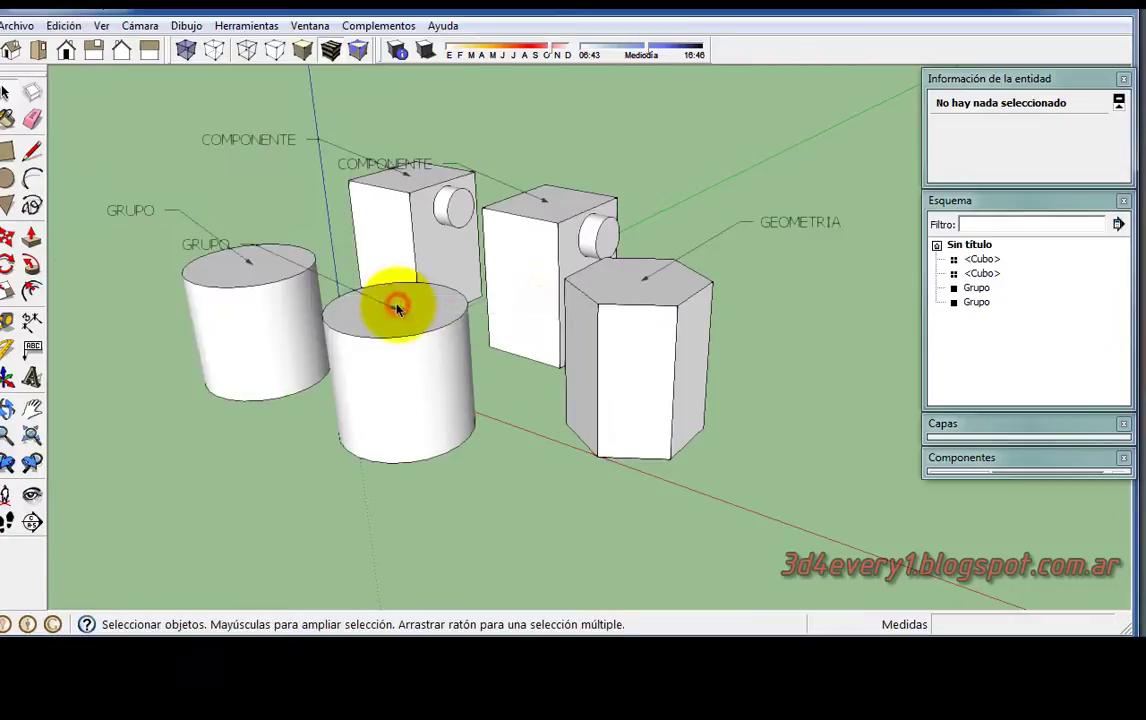
Hide the hexagon's top edges, then bring them back with Mostrar > Último.
{"action": "left_click", "coordinate": [638, 306]}
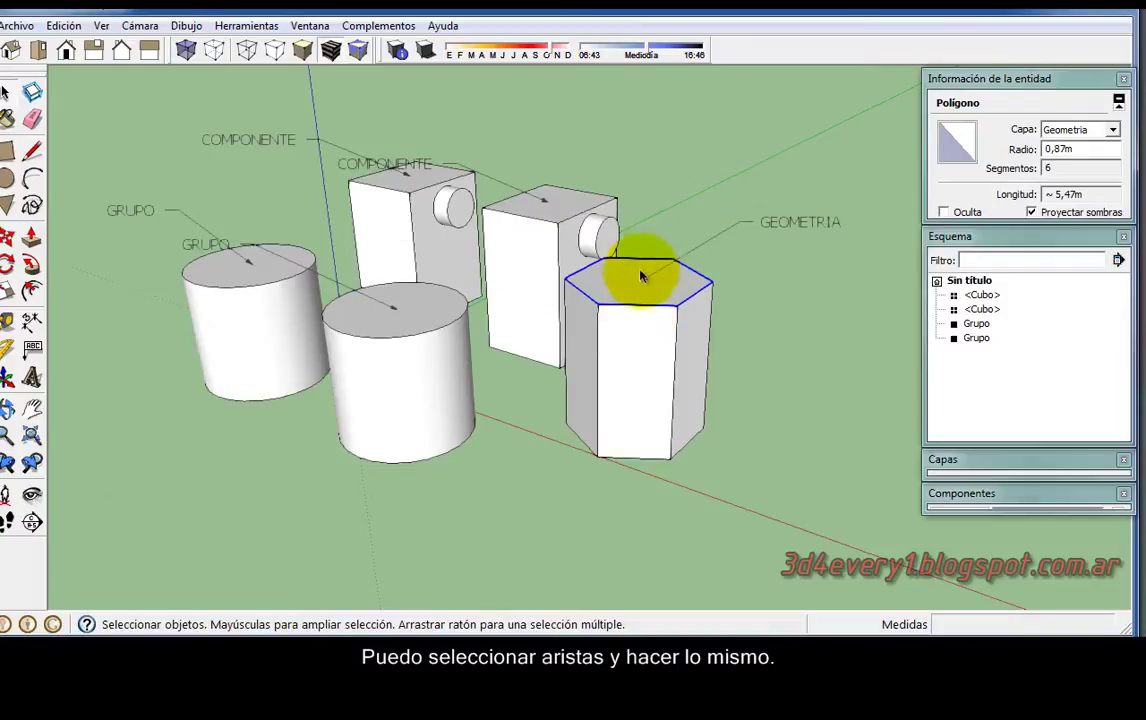
{"action": "right_click", "coordinate": [630, 265]}
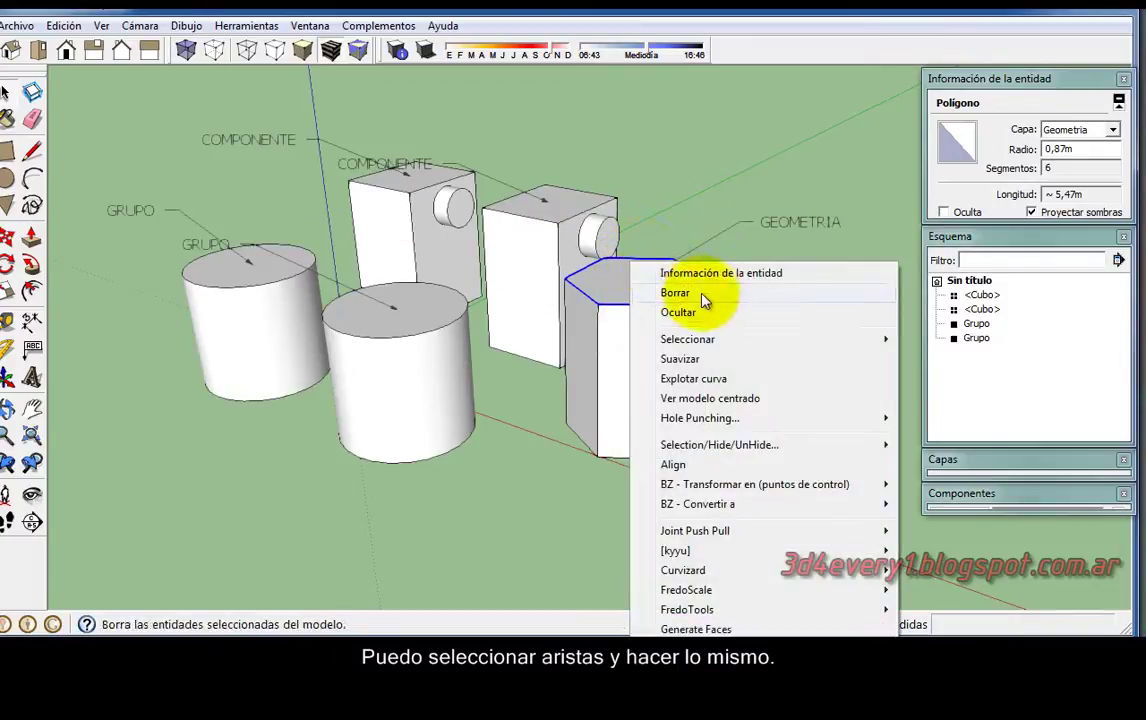
{"action": "left_click", "coordinate": [695, 293]}
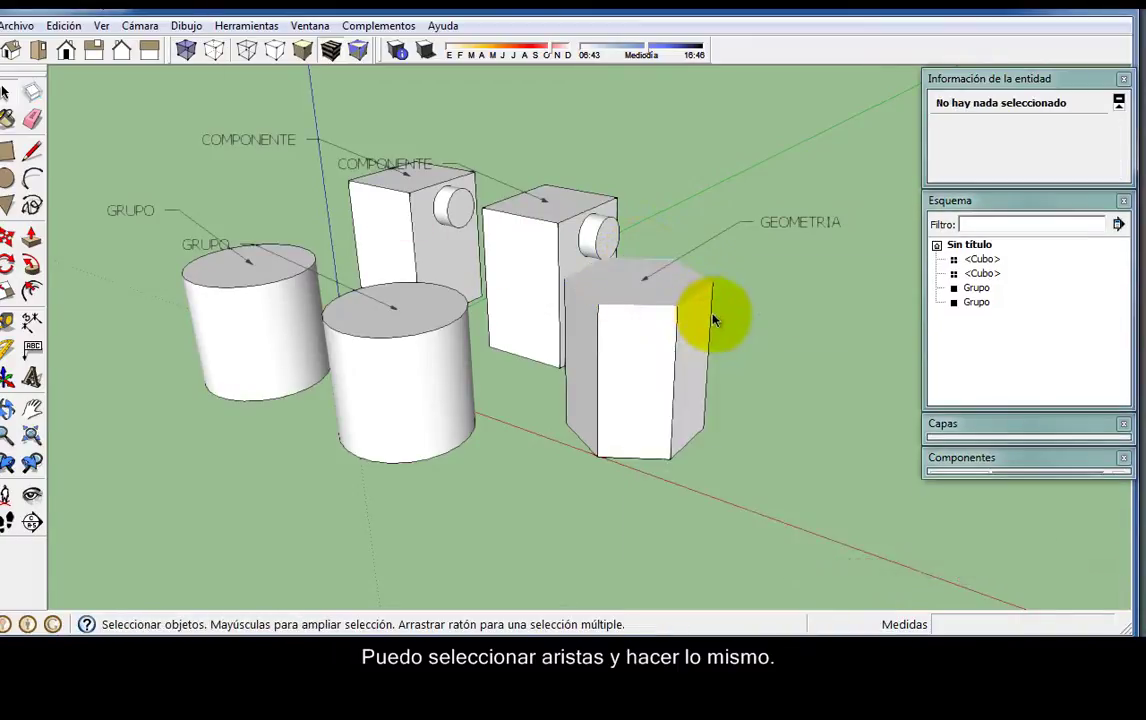
{"action": "left_click", "coordinate": [63, 26]}
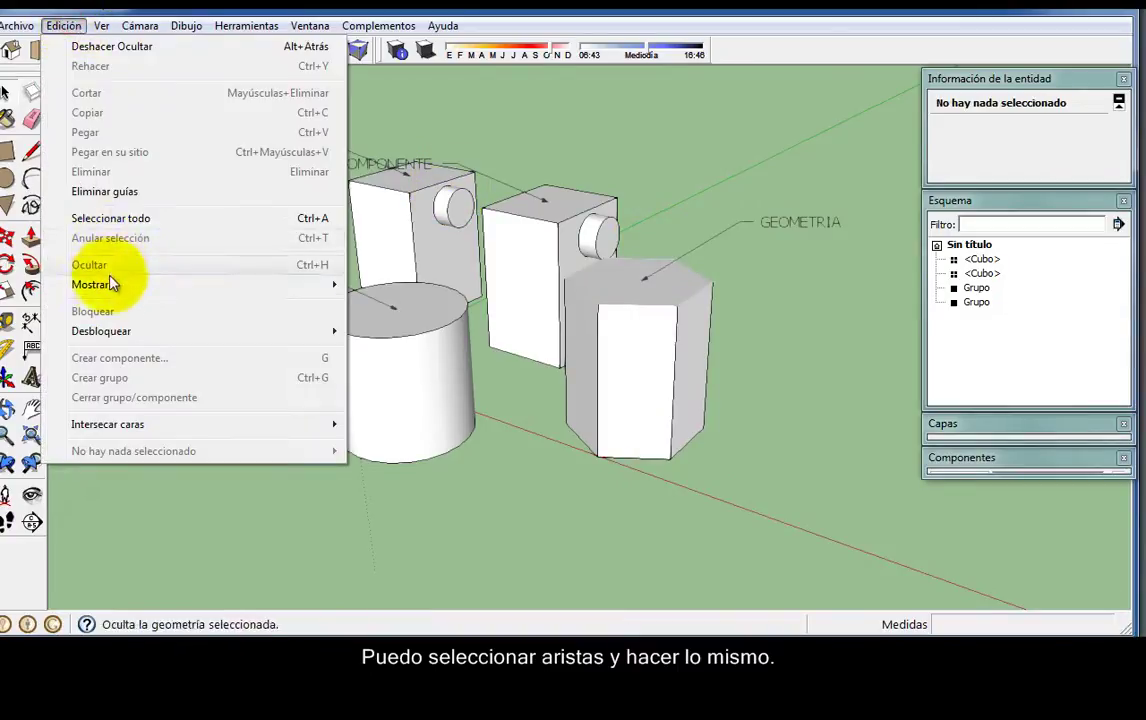
{"action": "left_click", "coordinate": [414, 305]}
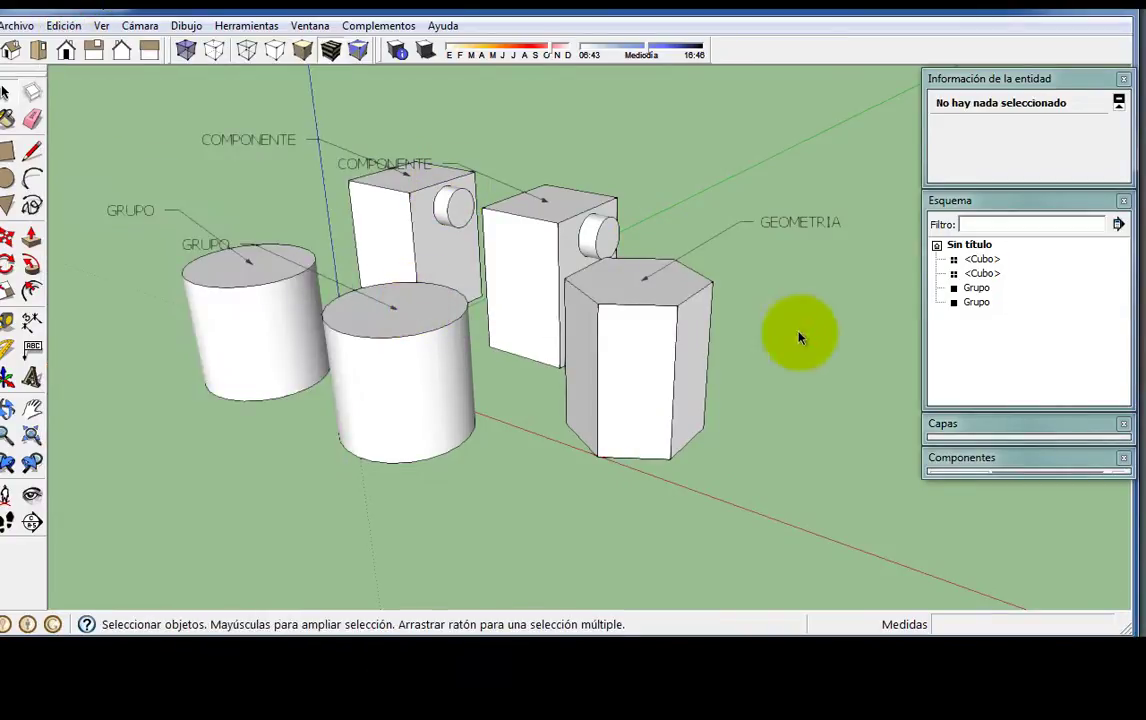
Select the entire hexagonal prism and tick Oculta in Entity Info.
{"action": "triple_click", "coordinate": [643, 362]}
{"action": "mouse_move", "coordinate": [643, 362]}
{"action": "middle_mouse_down"}
{"action": "mouse_move", "coordinate": [1023, 345]}
{"action": "mouse_move", "coordinate": [190, 344]}
{"action": "mouse_move", "coordinate": [686, 379]}
{"action": "mouse_move", "coordinate": [738, 371]}
{"action": "middle_mouse_up"}
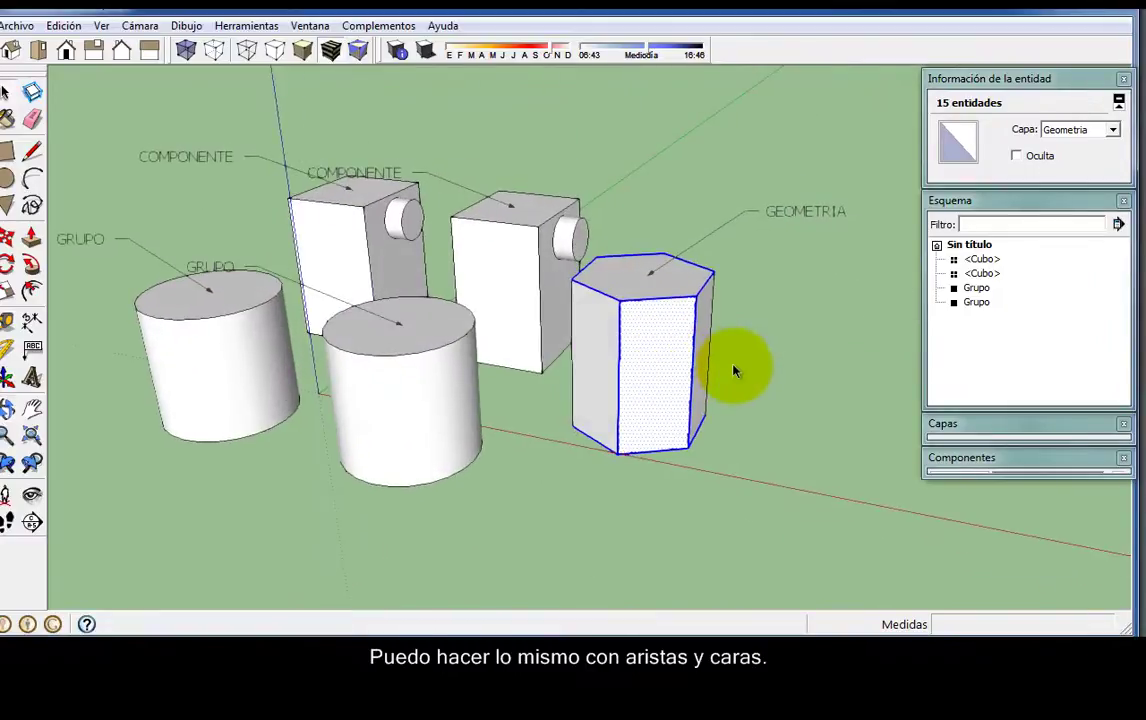
{"action": "left_click", "coordinate": [1017, 157]}
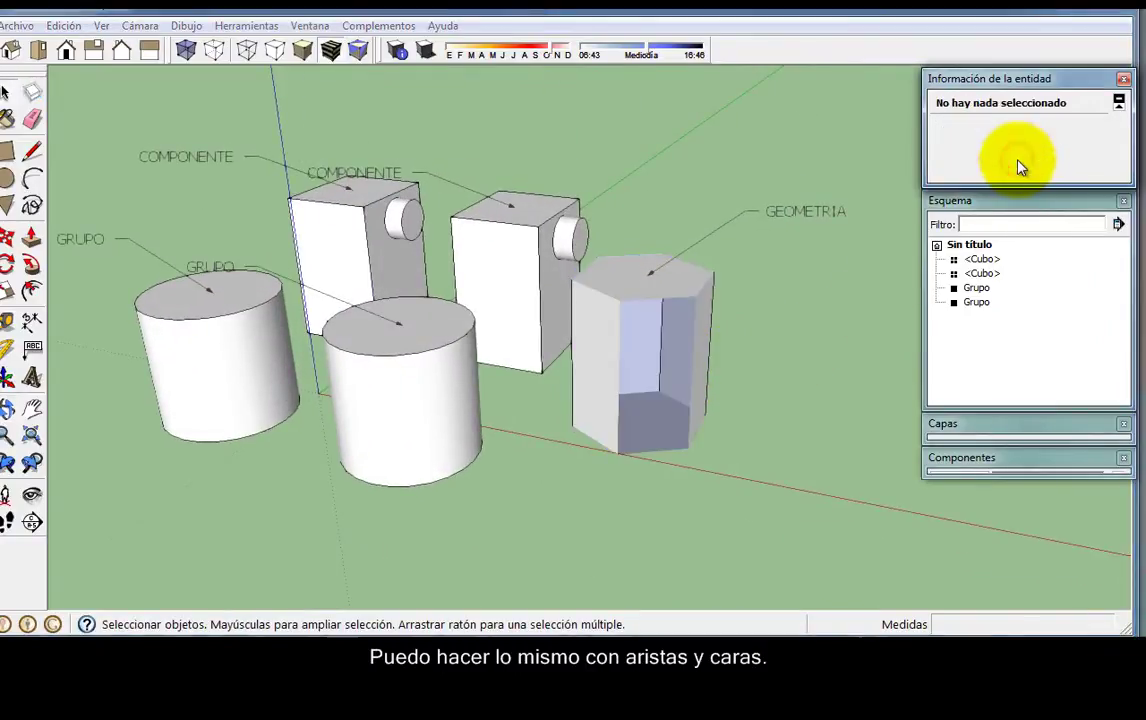
{"action": "mouse_move", "coordinate": [727, 381]}
{"action": "middle_mouse_down"}
{"action": "mouse_move", "coordinate": [844, 248]}
{"action": "mouse_move", "coordinate": [727, 316]}
{"action": "mouse_move", "coordinate": [721, 358]}
{"action": "middle_mouse_up"}
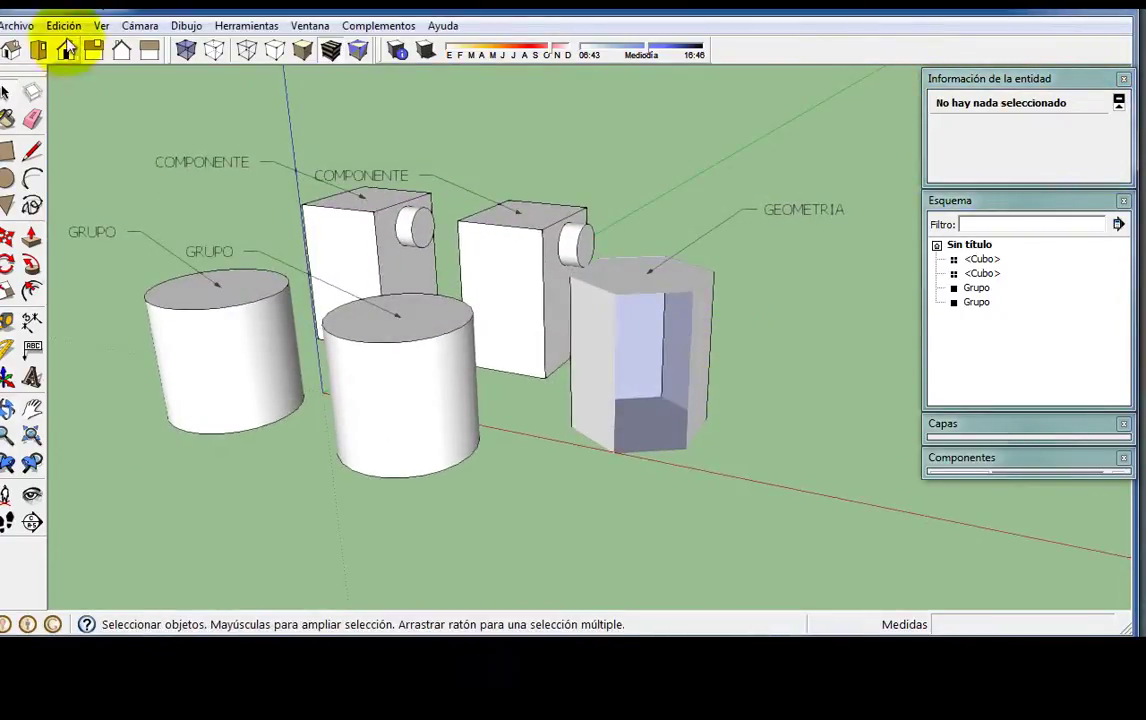
Restore the prism with Mostrar > Último, then hide the right Cubo via Edición > Ocultar.
{"action": "left_click", "coordinate": [63, 27]}
{"action": "mouse_move", "coordinate": [90, 284]}
{"action": "left_click", "coordinate": [390, 305]}
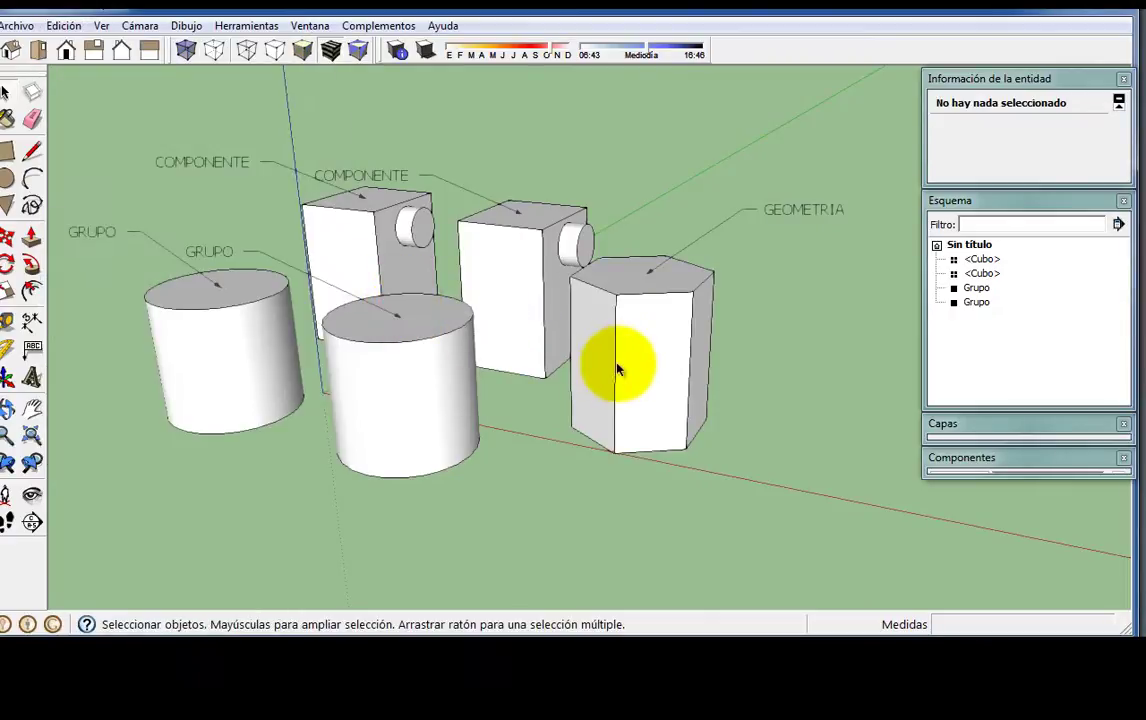
{"action": "left_click", "coordinate": [519, 268]}
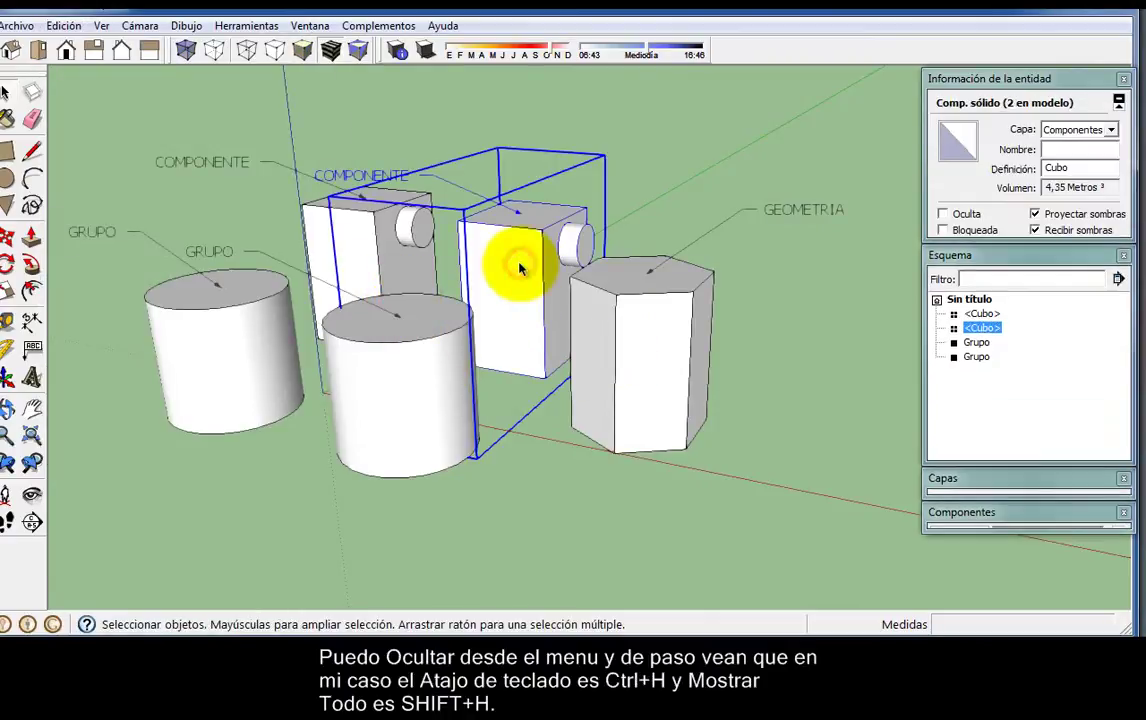
{"action": "left_click", "coordinate": [64, 26]}
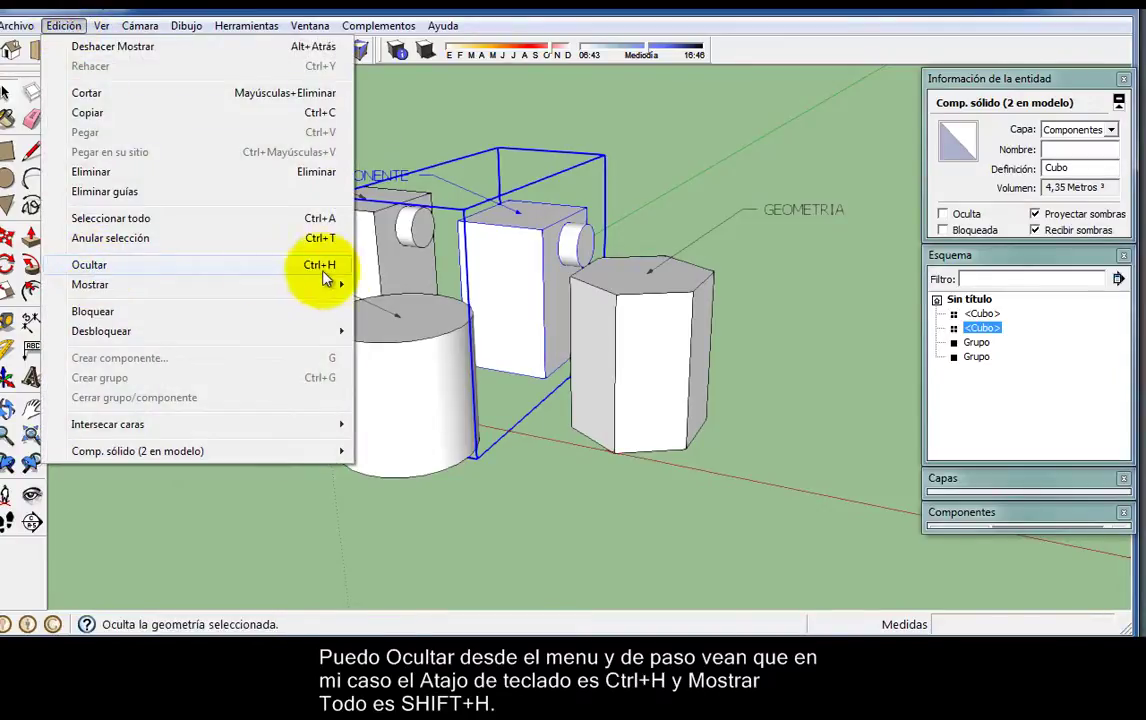
{"action": "left_click", "coordinate": [115, 266]}
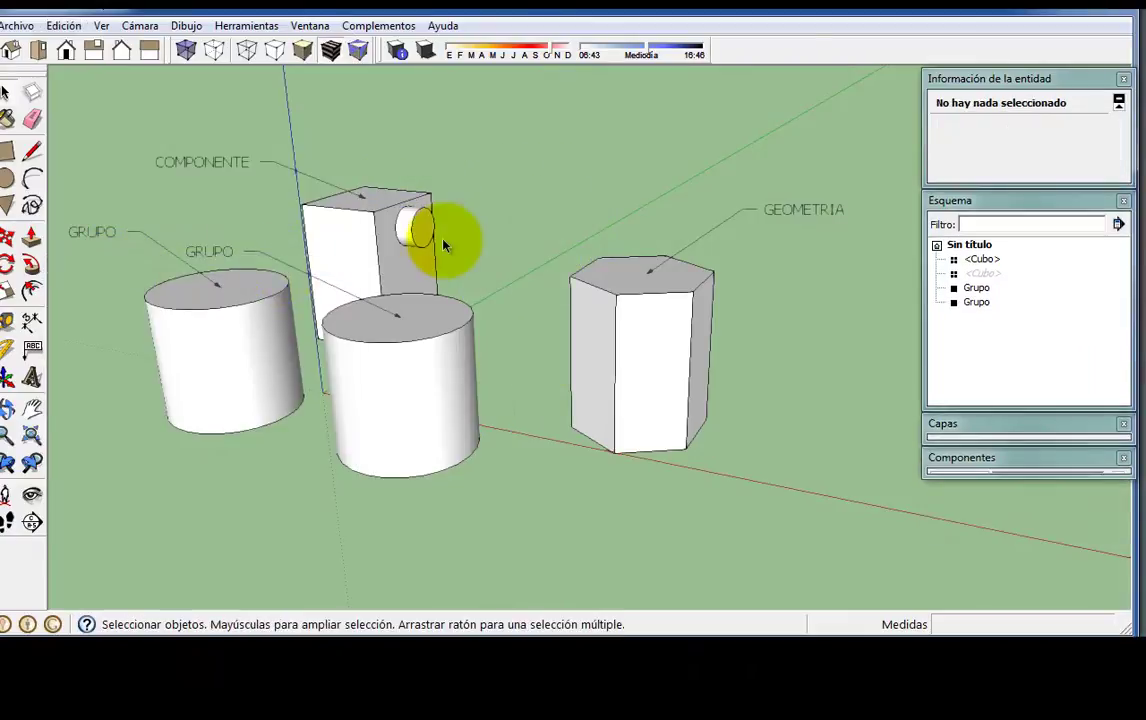
Unhide everything in the model with Edición > Mostrar > Todo.
{"action": "left_click", "coordinate": [75, 28]}
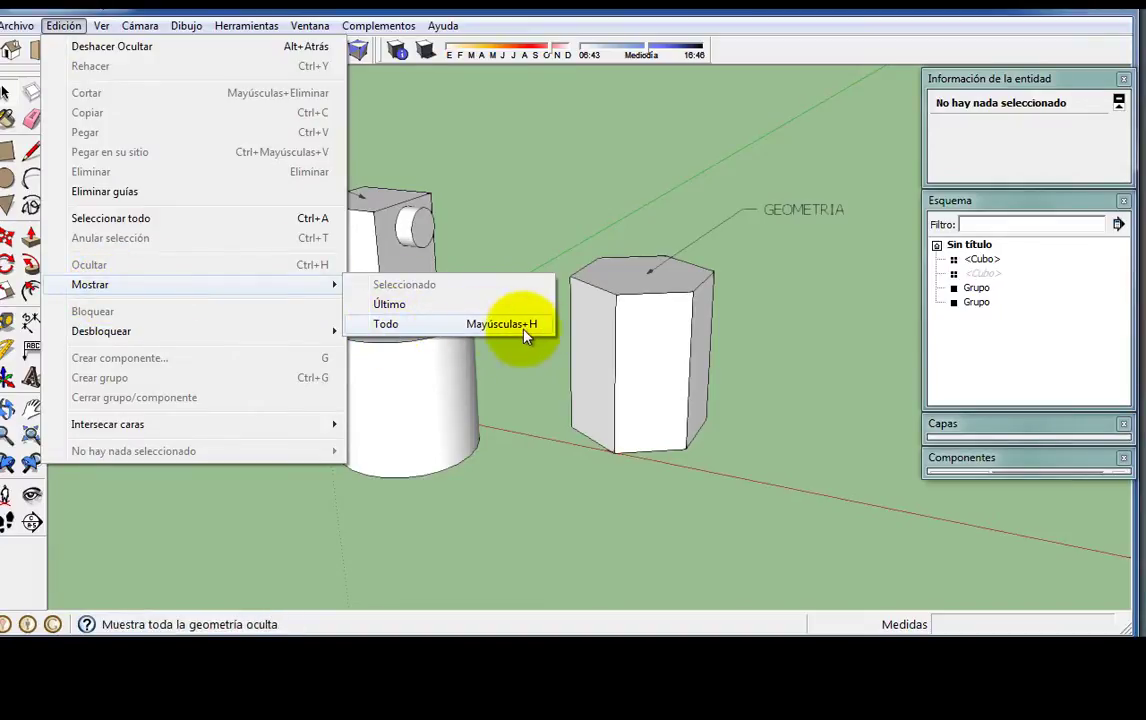
{"action": "left_click", "coordinate": [455, 326]}
{"action": "mouse_move", "coordinate": [491, 307]}
{"action": "middle_mouse_down"}
{"action": "mouse_move", "coordinate": [517, 298]}
{"action": "mouse_move", "coordinate": [473, 333]}
{"action": "middle_mouse_up"}
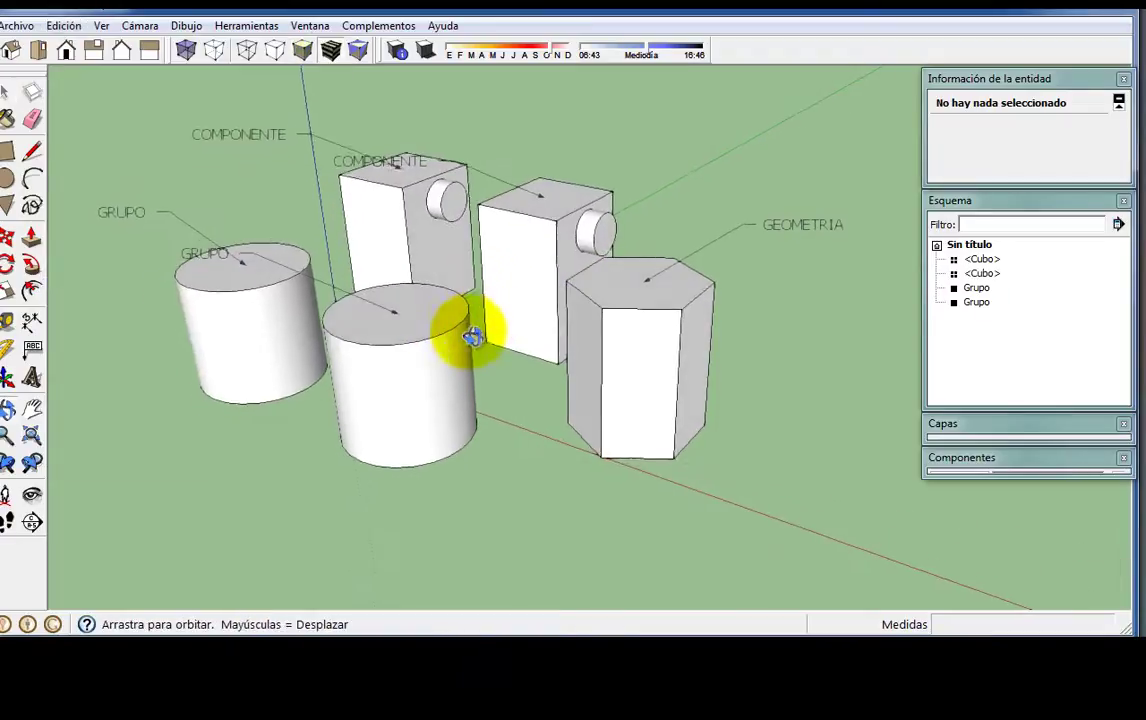
Hide the first Cubo component, then unhide all objects with Edición > Mostrar > Todo.
{"action": "left_click", "coordinate": [993, 262]}
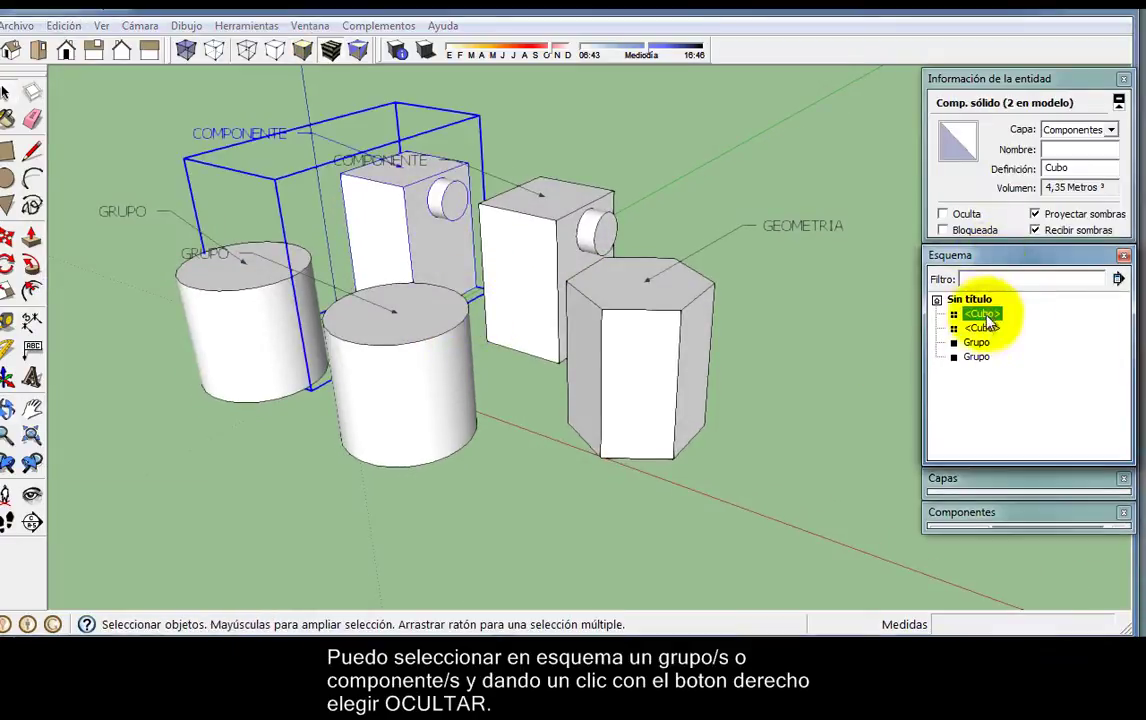
{"action": "right_click", "coordinate": [984, 317]}
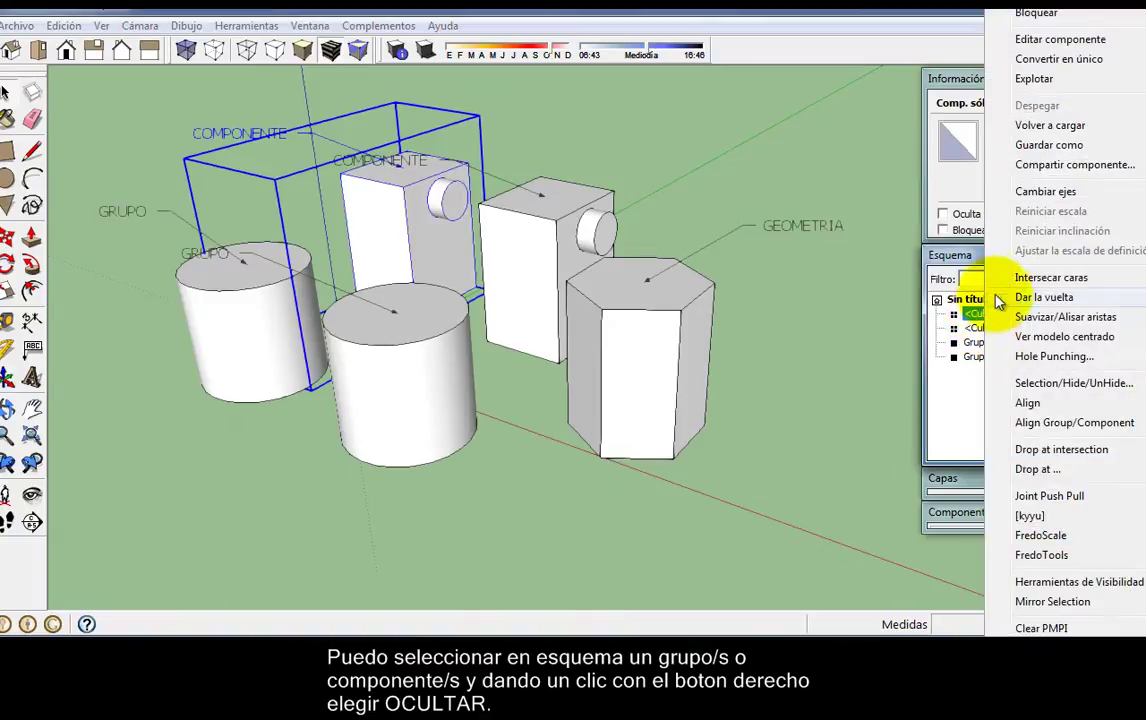
{"action": "left_click", "coordinate": [1050, 10]}
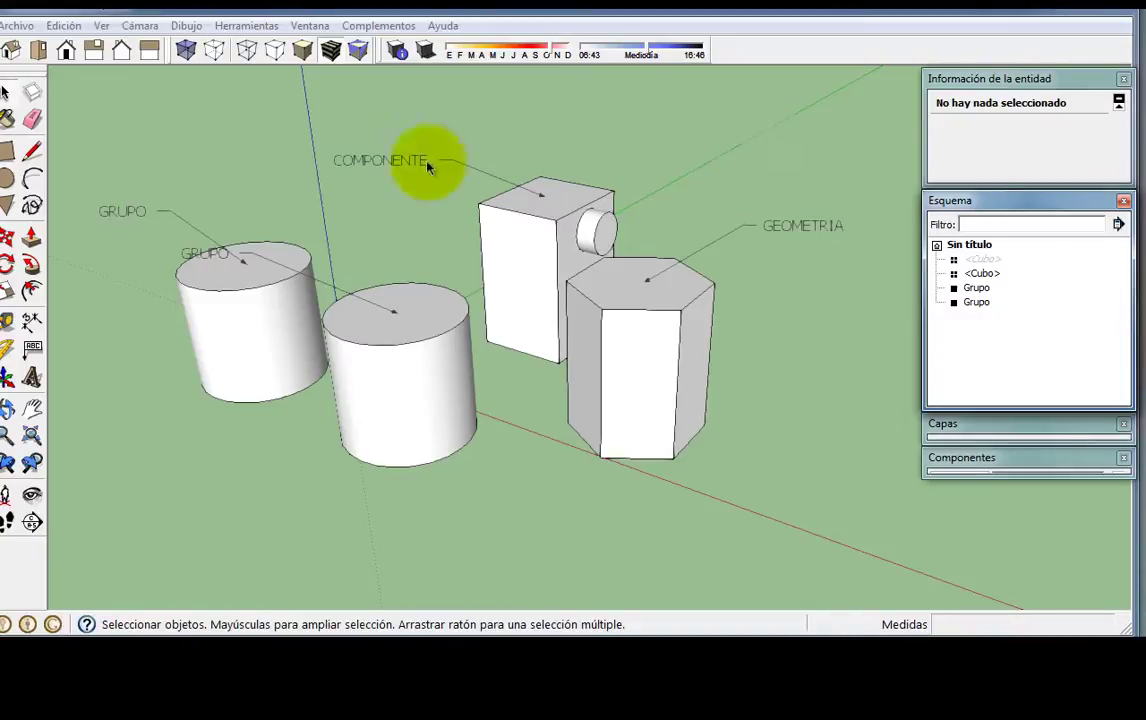
{"action": "left_click", "coordinate": [76, 32]}
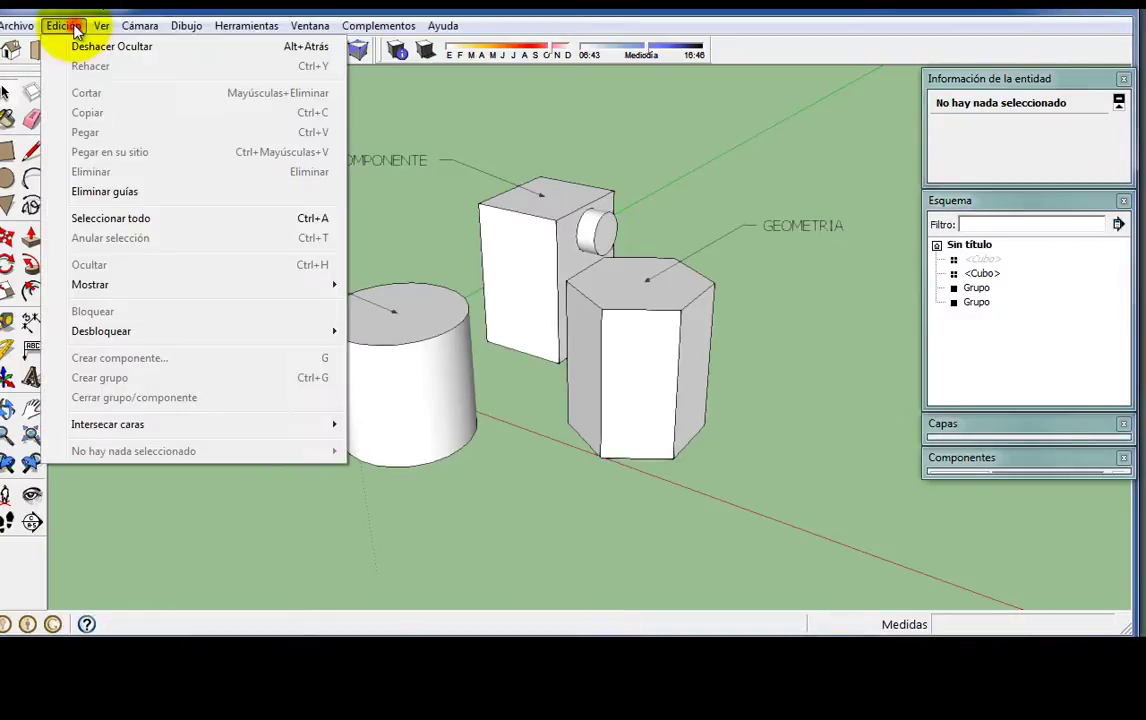
{"action": "left_click", "coordinate": [119, 284]}
{"action": "left_click", "coordinate": [440, 324]}
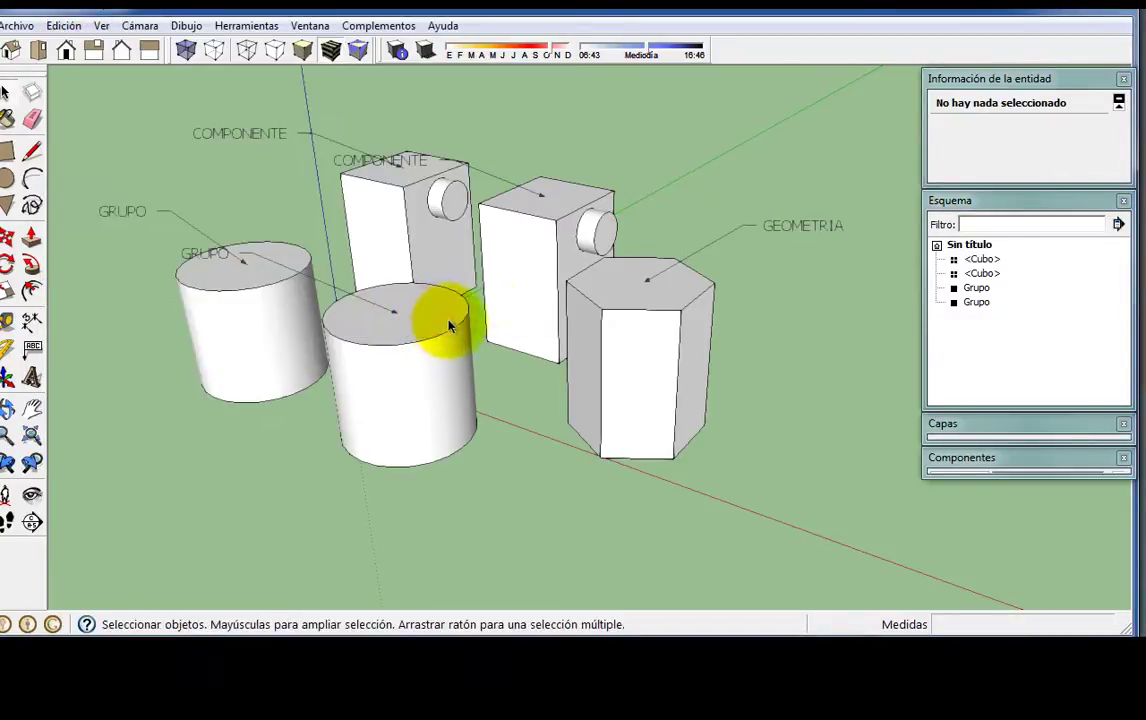
{"action": "left_click", "coordinate": [976, 287]}
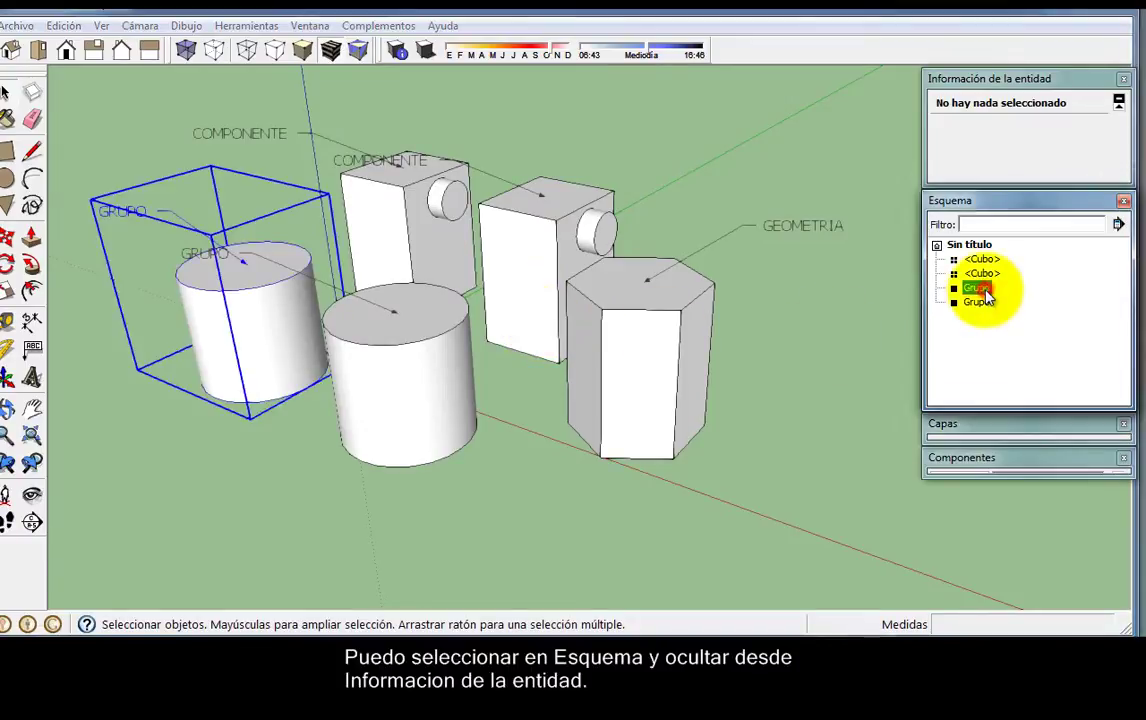
{"action": "left_click", "coordinate": [978, 334], "text": "ctrl"}
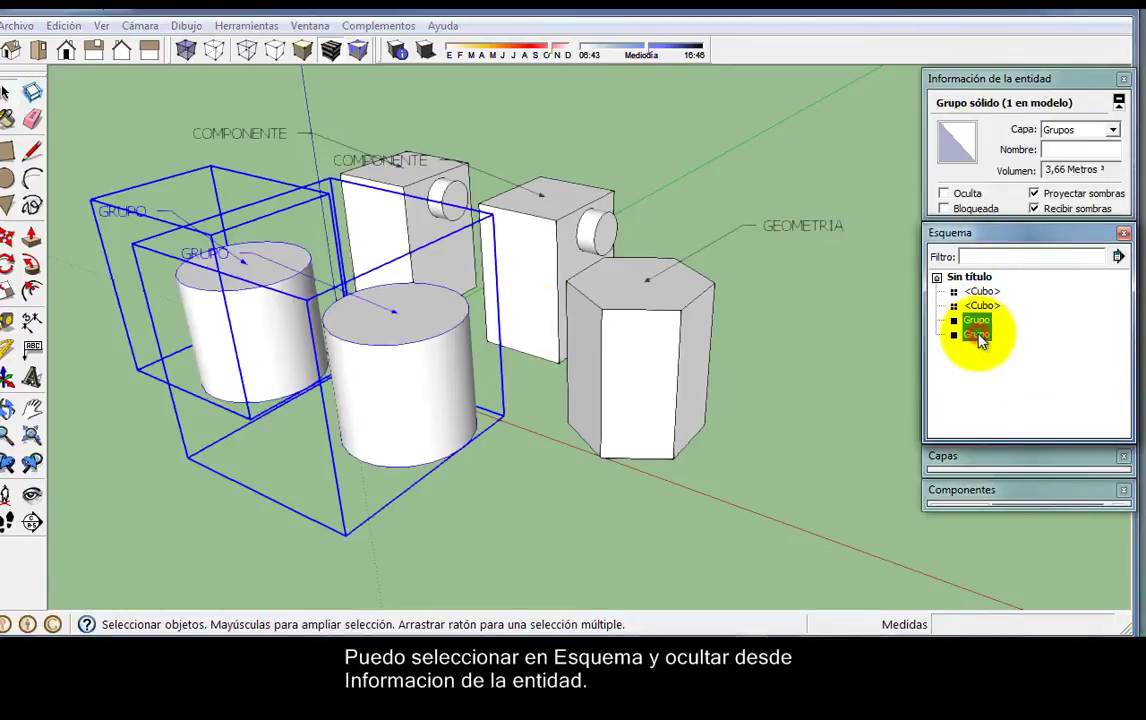
{"action": "left_click", "coordinate": [946, 196]}
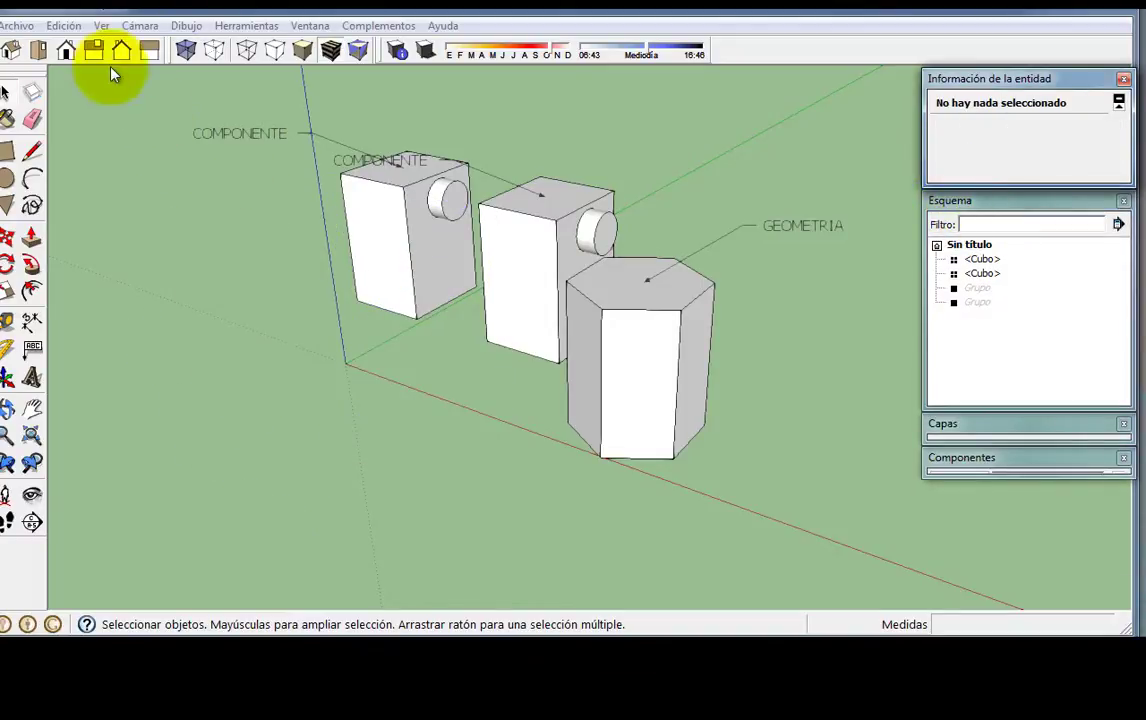
{"action": "left_click", "coordinate": [62, 26]}
{"action": "mouse_move", "coordinate": [90, 285]}
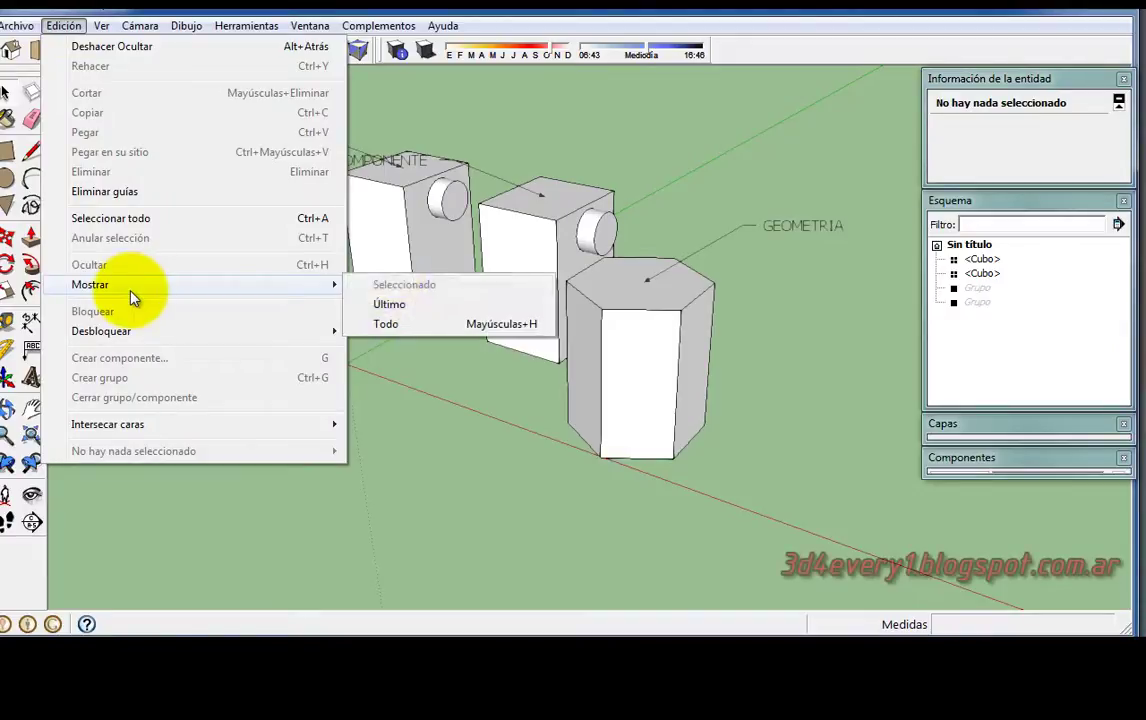
{"action": "left_click", "coordinate": [390, 324]}
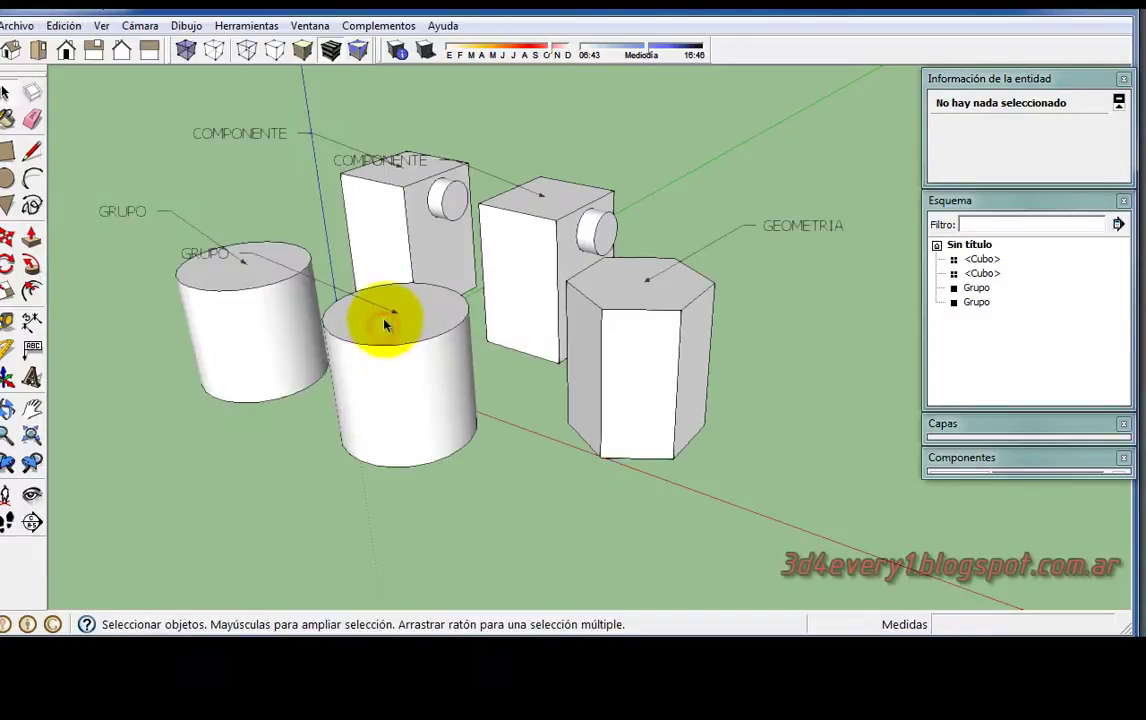
{"action": "middle_click_drag", "start_coordinate": [558, 415], "coordinate": [568, 405]}
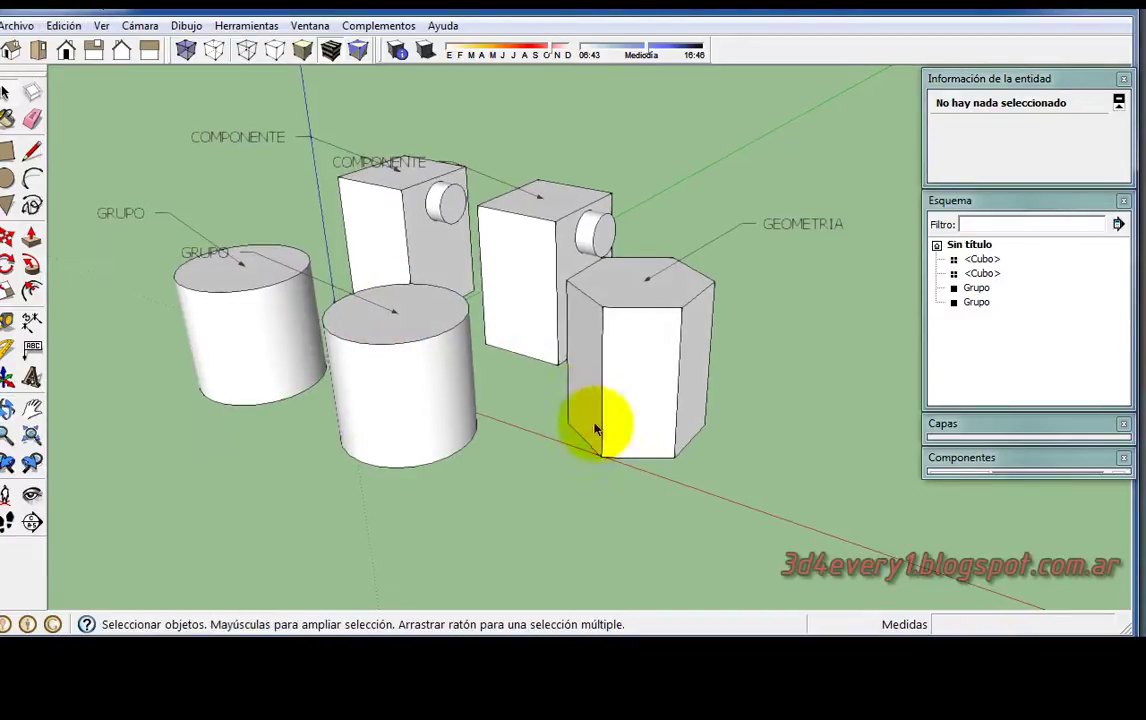
Select both Cubo instances via Seleccionar copias in Componentes and tick Oculta.
{"action": "left_click", "coordinate": [1044, 202]}
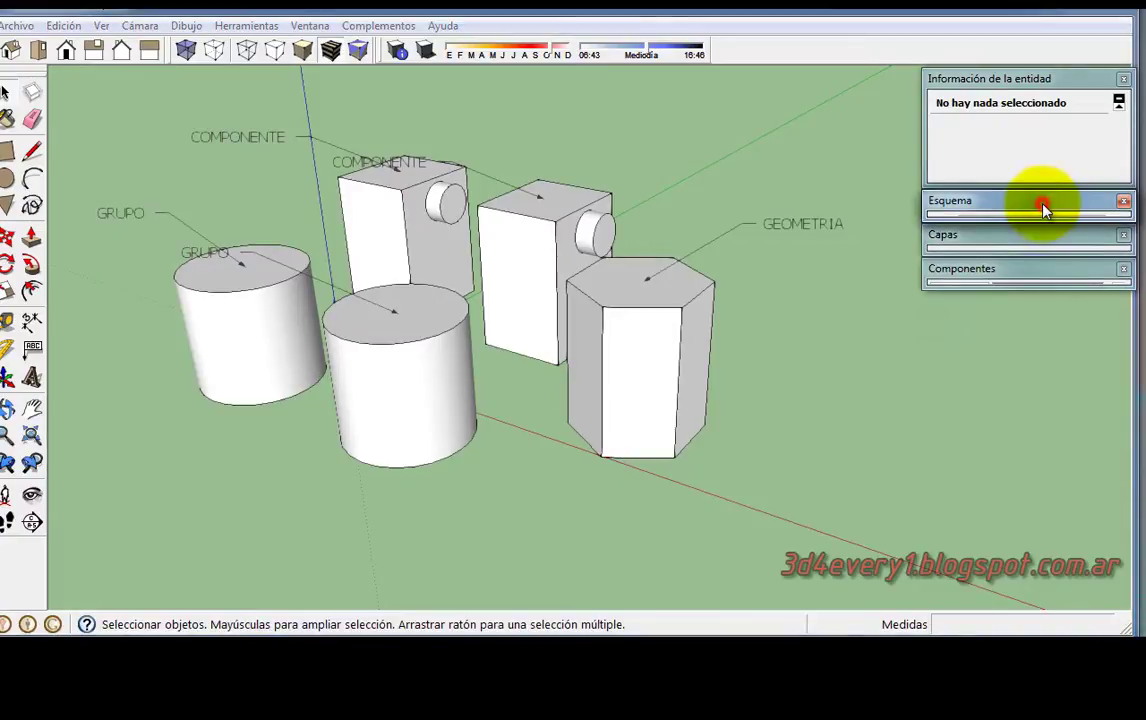
{"action": "left_click", "coordinate": [1028, 270]}
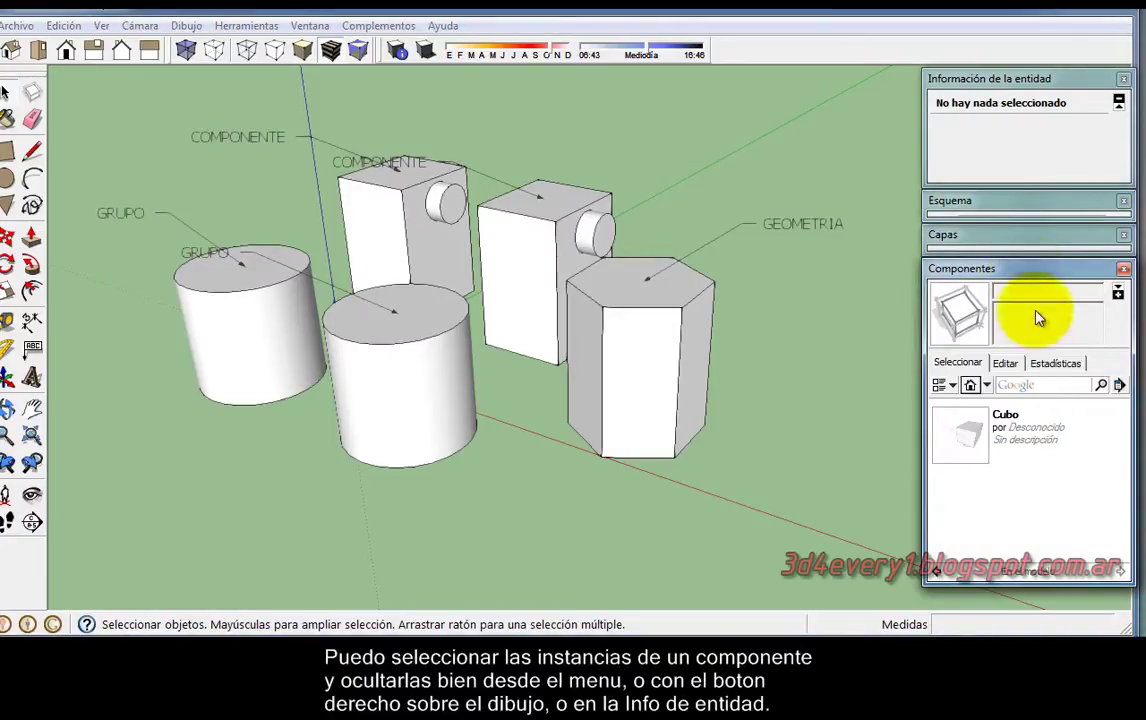
{"action": "left_click", "coordinate": [1025, 434]}
{"action": "right_click", "coordinate": [1027, 434]}
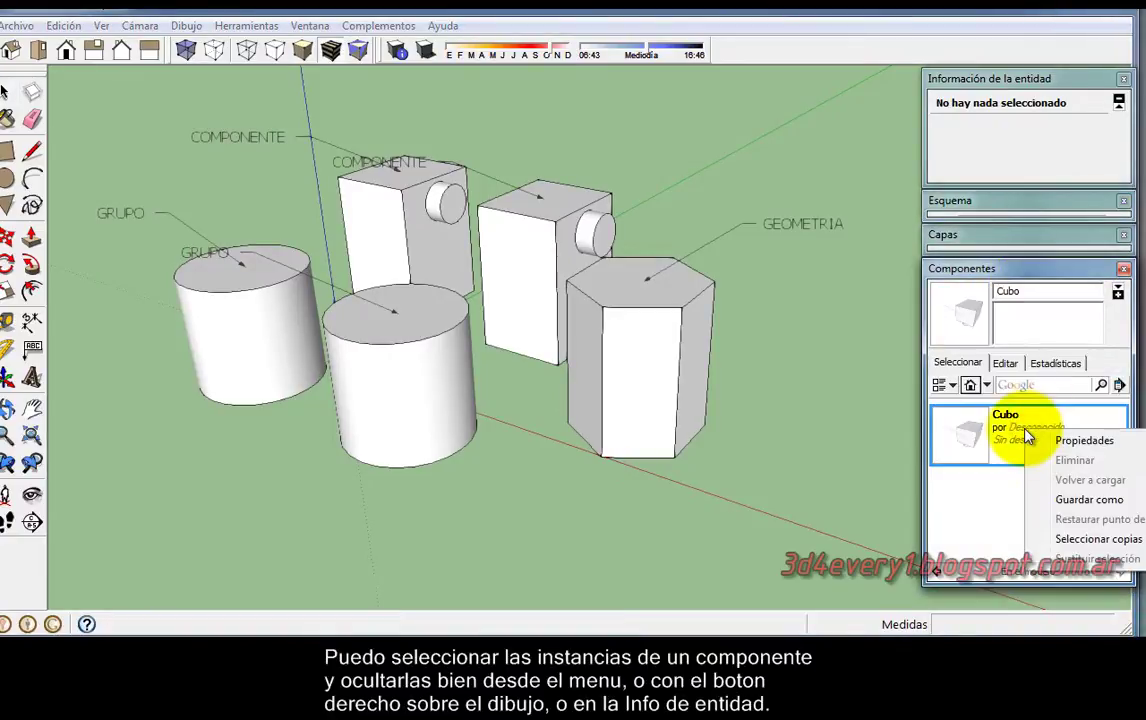
{"action": "left_click", "coordinate": [1090, 539]}
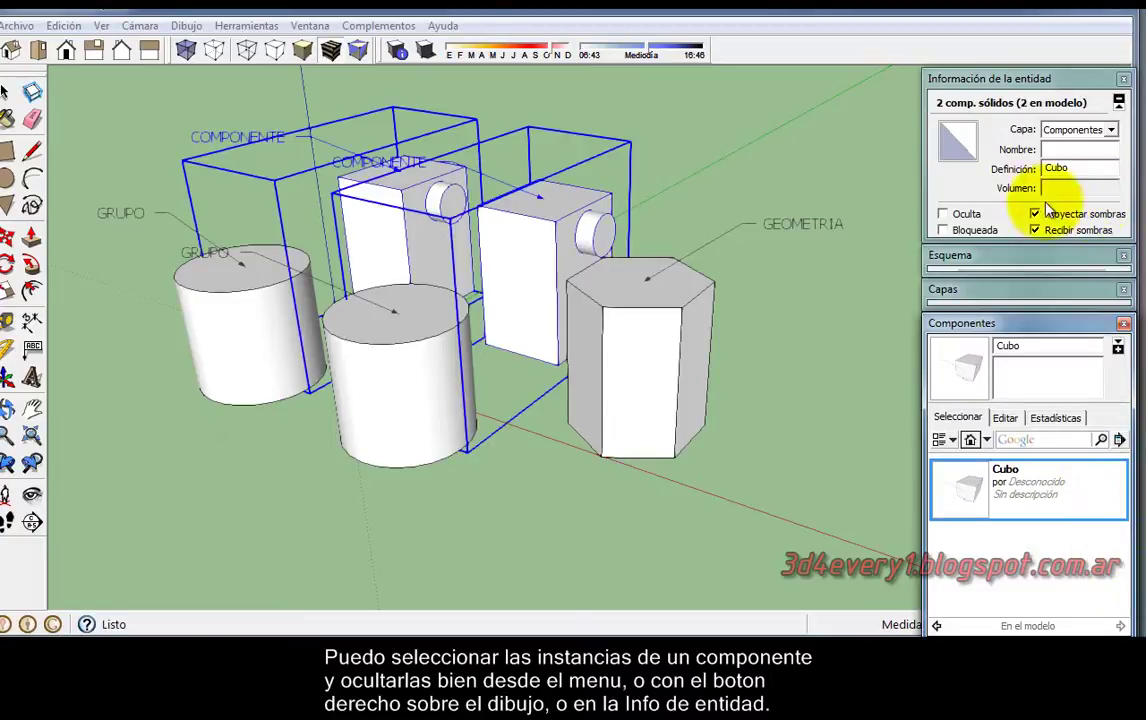
{"action": "left_click", "coordinate": [944, 215]}
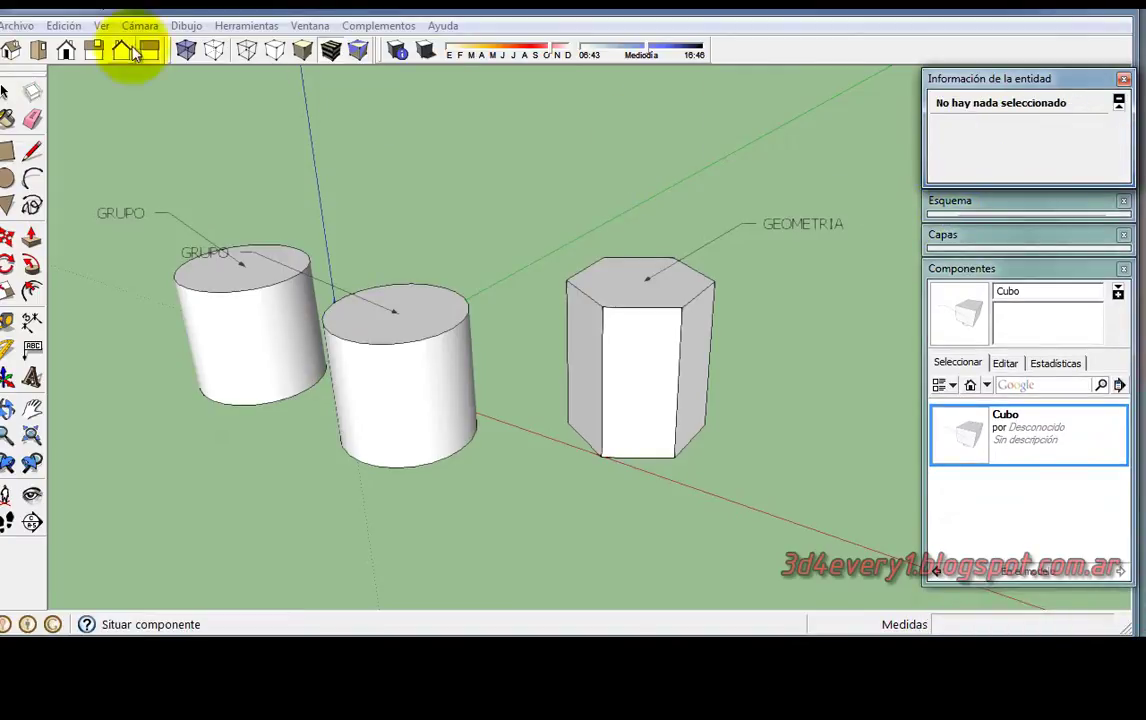
Unhide all objects, cancel the stray Cubo placement, and zoom out over the whole model.
{"action": "left_click", "coordinate": [63, 26]}
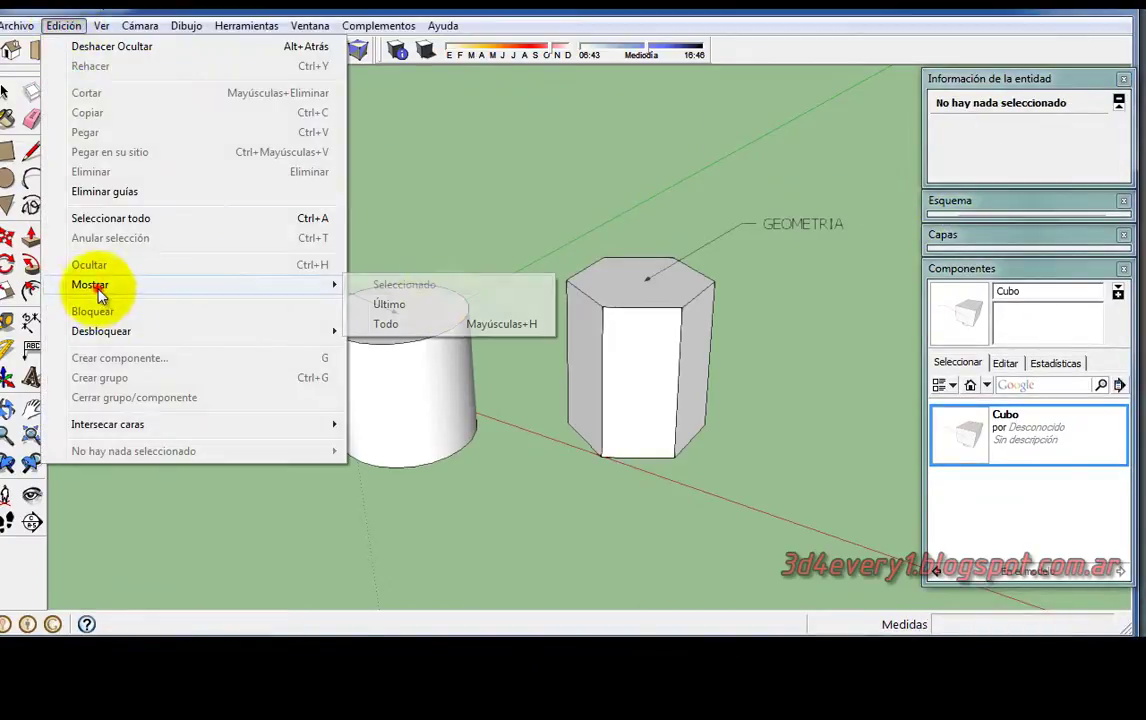
{"action": "left_click", "coordinate": [413, 325]}
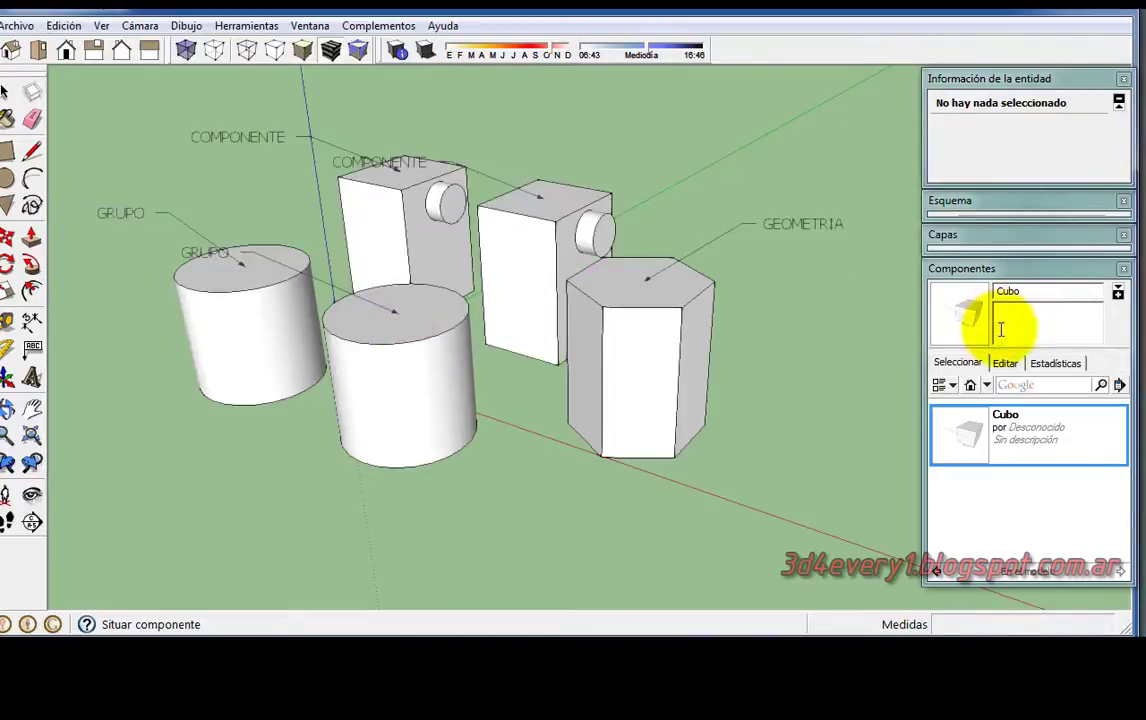
{"action": "key", "text": "Escape"}
{"action": "mouse_move", "coordinate": [811, 356]}
{"action": "middle_mouse_down"}
{"action": "mouse_move", "coordinate": [744, 256]}
{"action": "mouse_move", "coordinate": [660, 384]}
{"action": "mouse_move", "coordinate": [583, 443]}
{"action": "mouse_move", "coordinate": [501, 479]}
{"action": "mouse_move", "coordinate": [535, 487]}
{"action": "mouse_move", "coordinate": [565, 474]}
{"action": "mouse_move", "coordinate": [565, 484]}
{"action": "middle_mouse_up"}
{"action": "scroll", "coordinate": [713, 287], "scroll_direction": "down", "scroll_amount": 3}
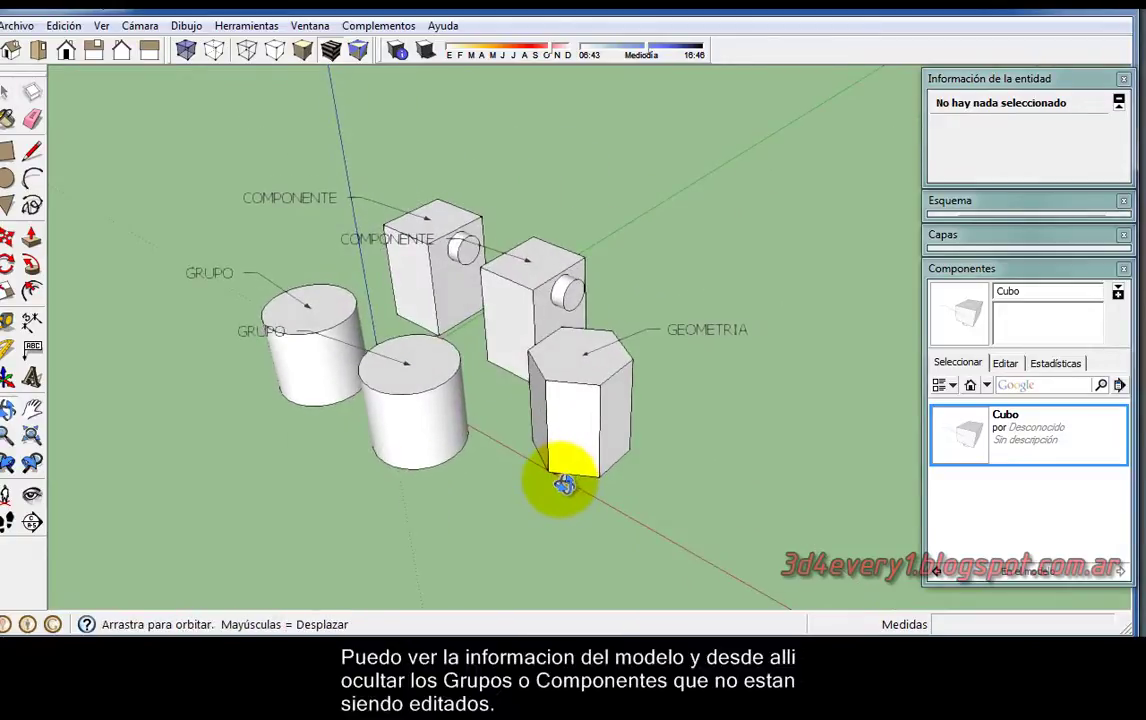
Open the right Cubo for editing and bring up Información del modelo beside it.
{"action": "double_click", "coordinate": [551, 262]}
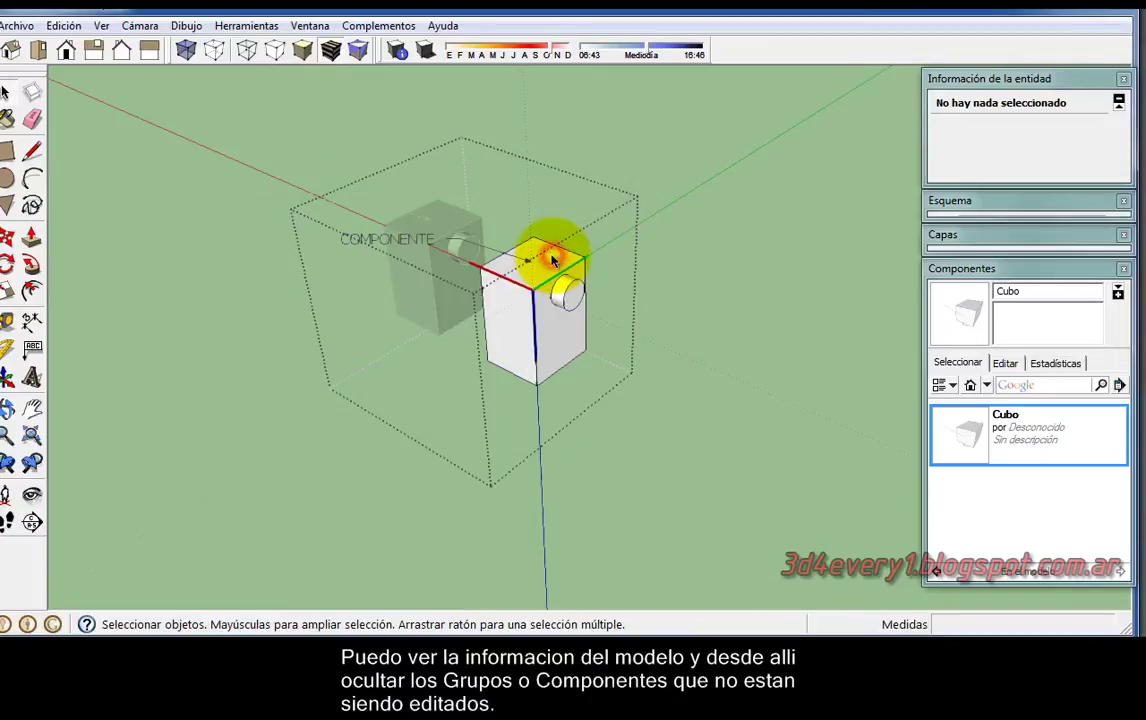
{"action": "left_click", "coordinate": [310, 25]}
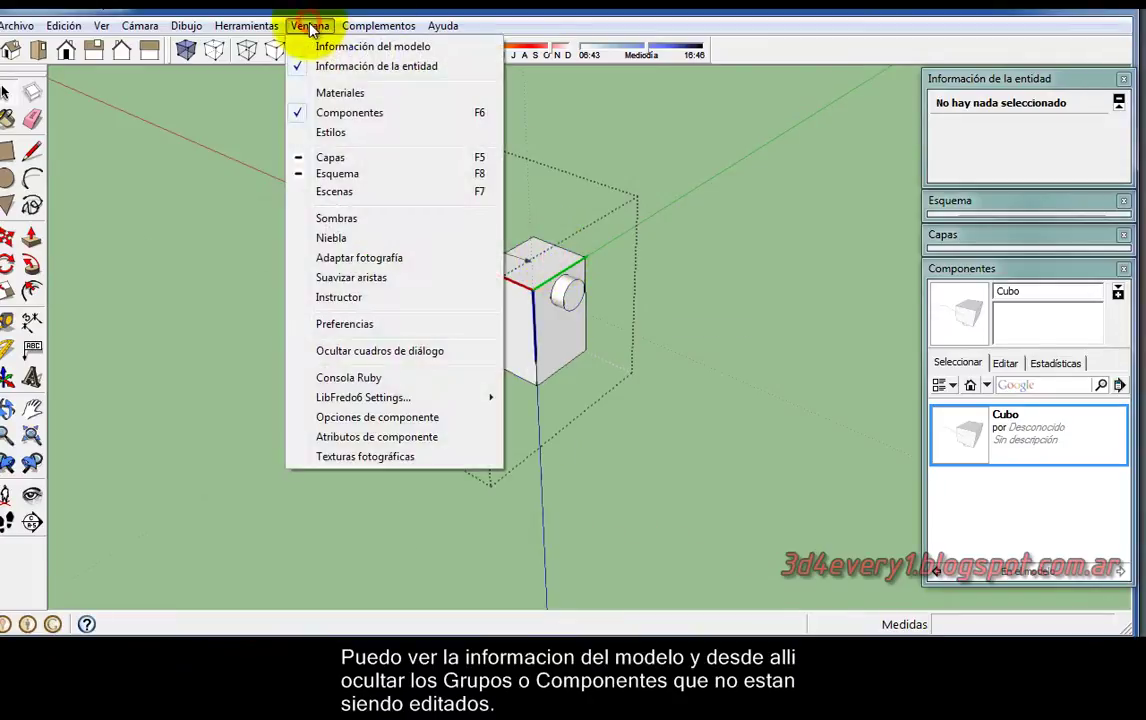
{"action": "left_click", "coordinate": [303, 47]}
{"action": "left_click_drag", "start_coordinate": [225, 57], "coordinate": [315, 314]}
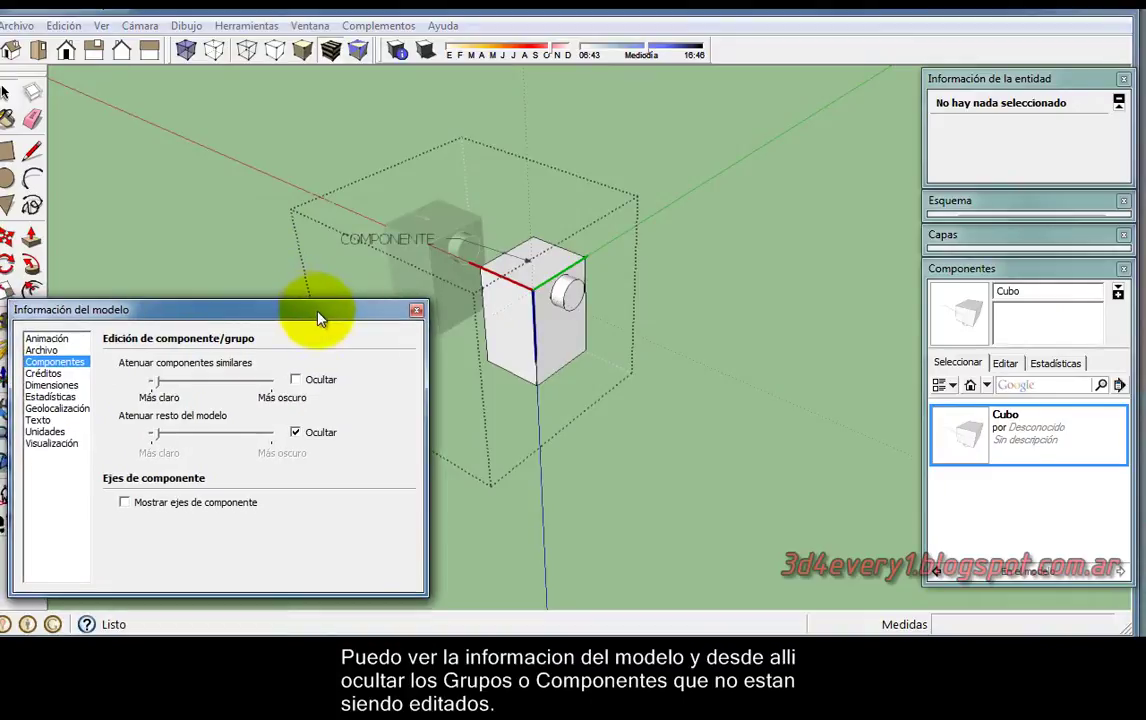
Toggle hiding of similar components, set their fade near Más claro, and exit the edit.
{"action": "left_click", "coordinate": [295, 381]}
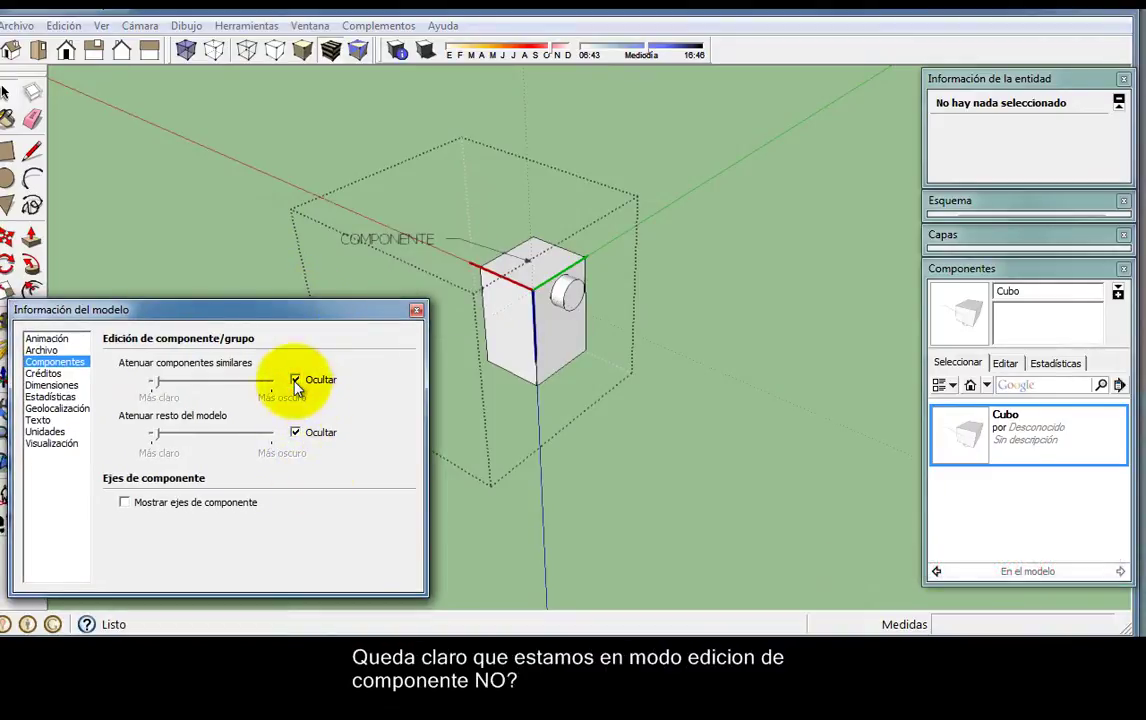
{"action": "left_click", "coordinate": [295, 381]}
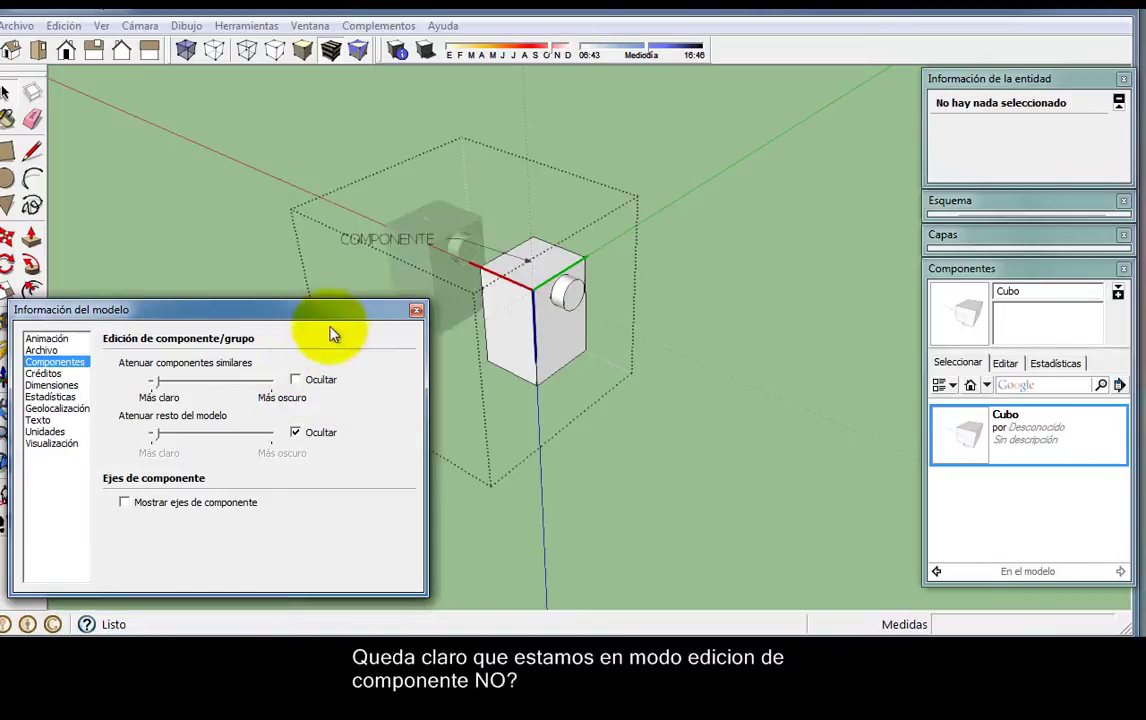
{"action": "left_click_drag", "start_coordinate": [320, 310], "coordinate": [328, 325]}
{"action": "left_click", "coordinate": [303, 396]}
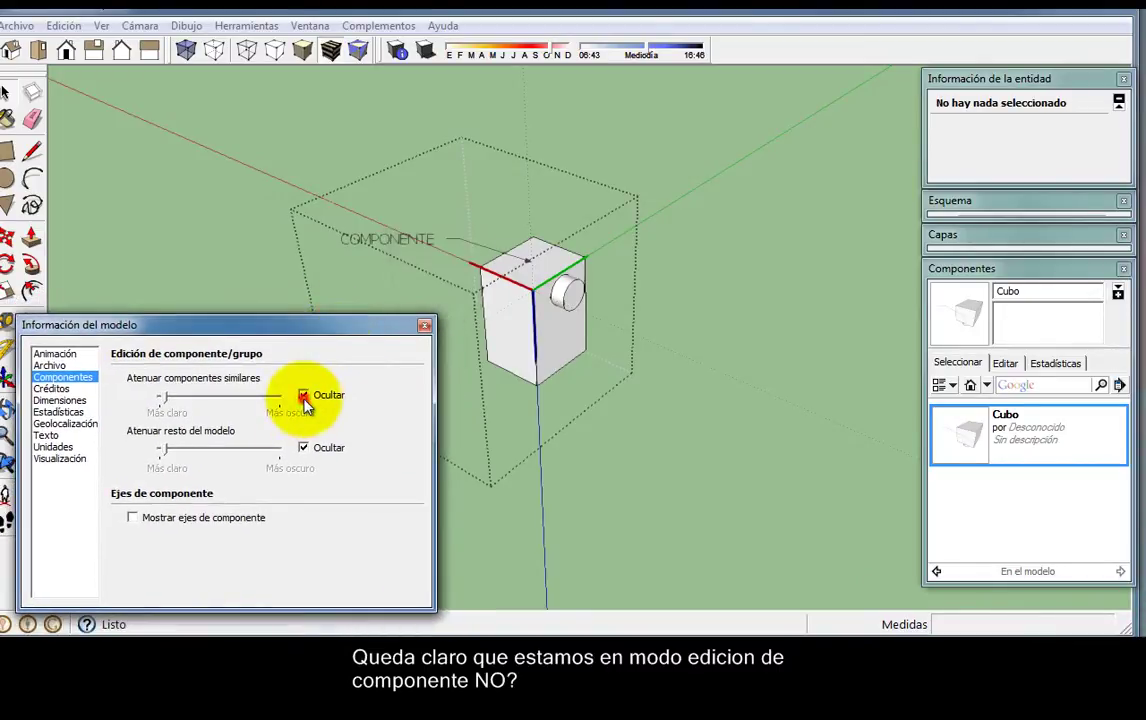
{"action": "left_click", "coordinate": [303, 395]}
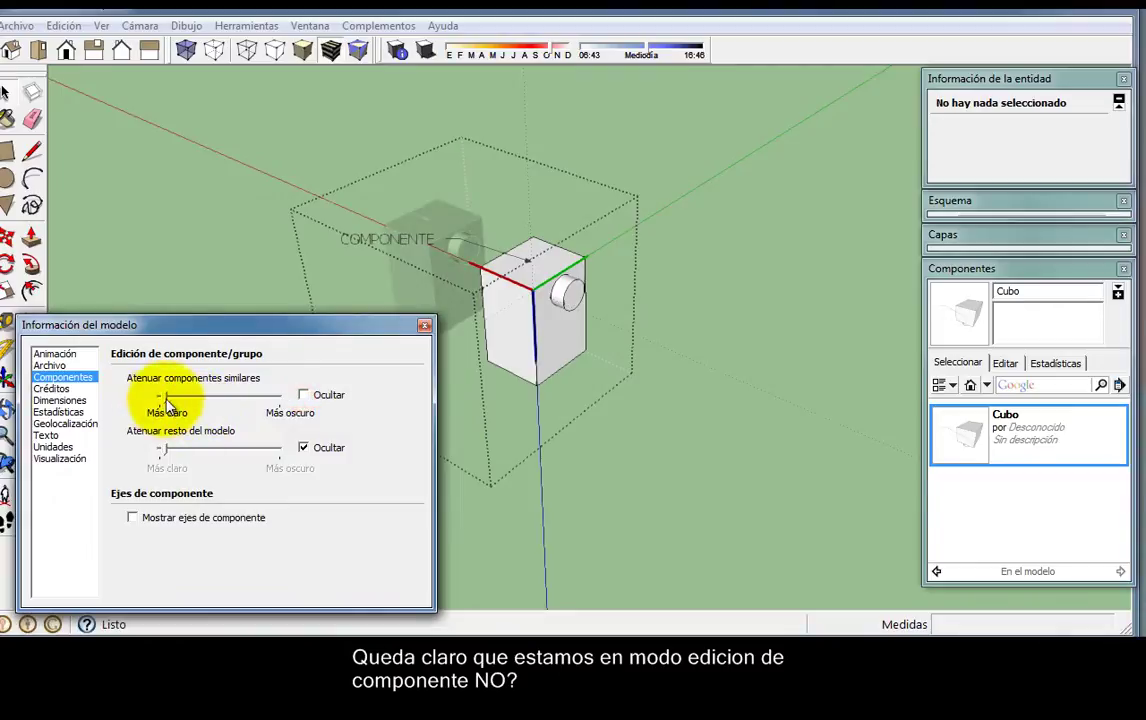
{"action": "mouse_move", "coordinate": [164, 399]}
{"action": "left_mouse_down"}
{"action": "mouse_move", "coordinate": [295, 410]}
{"action": "mouse_move", "coordinate": [145, 408]}
{"action": "mouse_move", "coordinate": [183, 410]}
{"action": "left_mouse_up"}
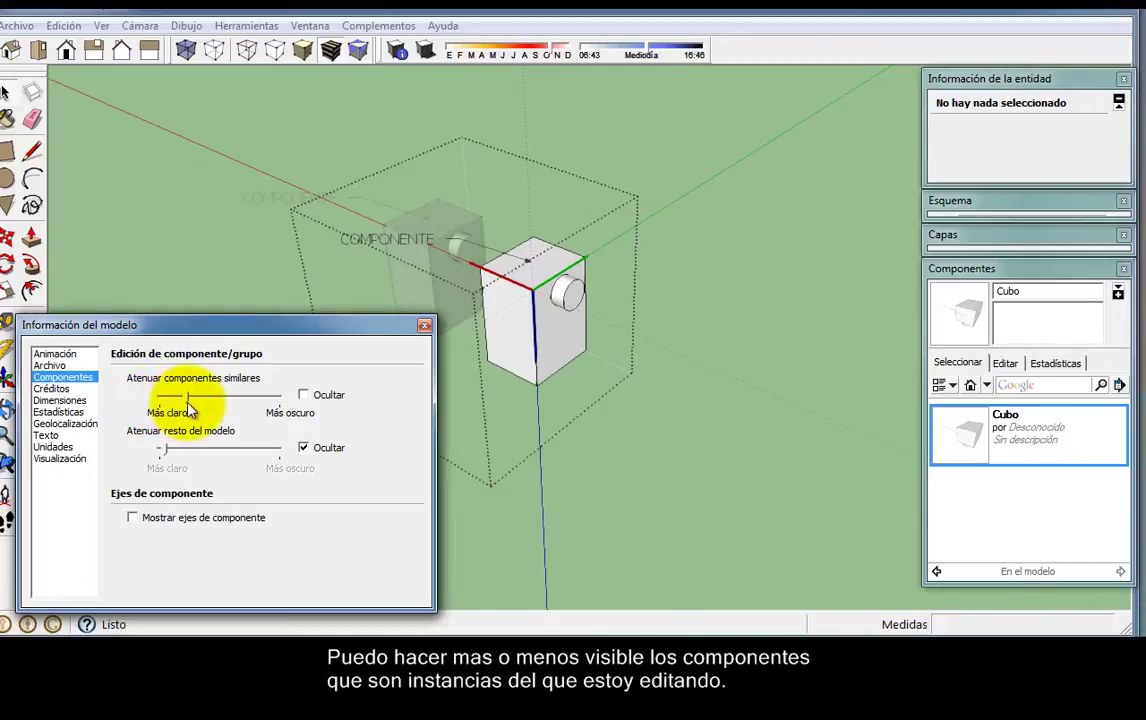
{"action": "left_click", "coordinate": [304, 395]}
{"action": "left_click", "coordinate": [304, 395]}
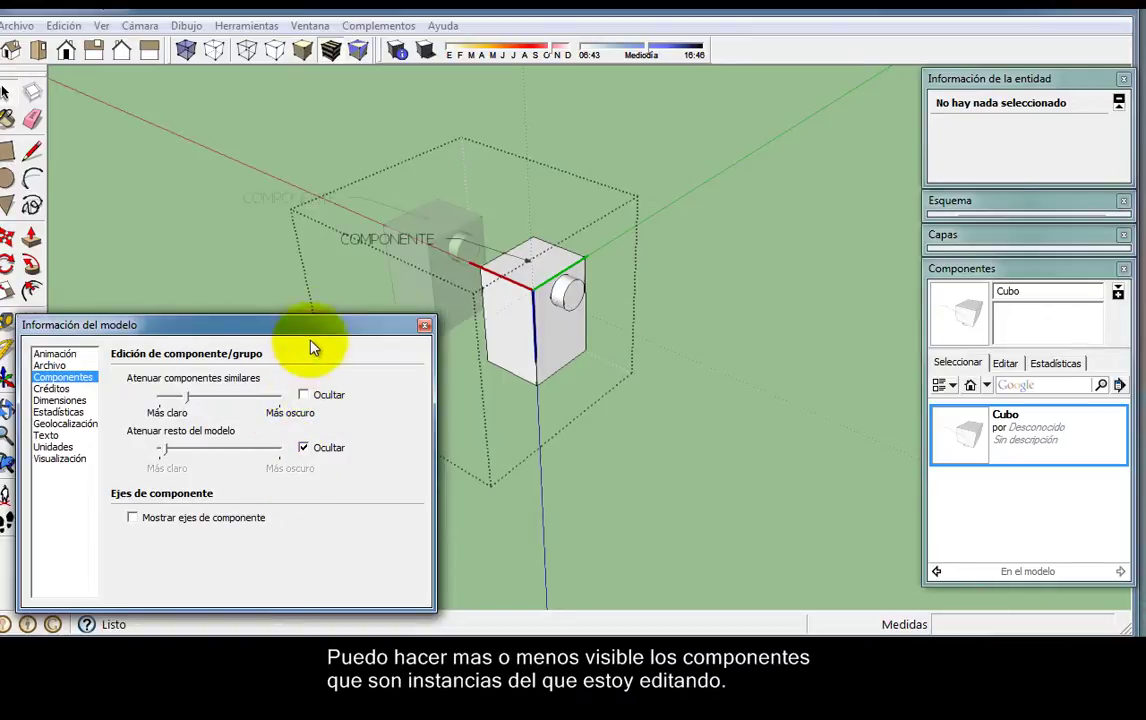
{"action": "left_click", "coordinate": [686, 402]}
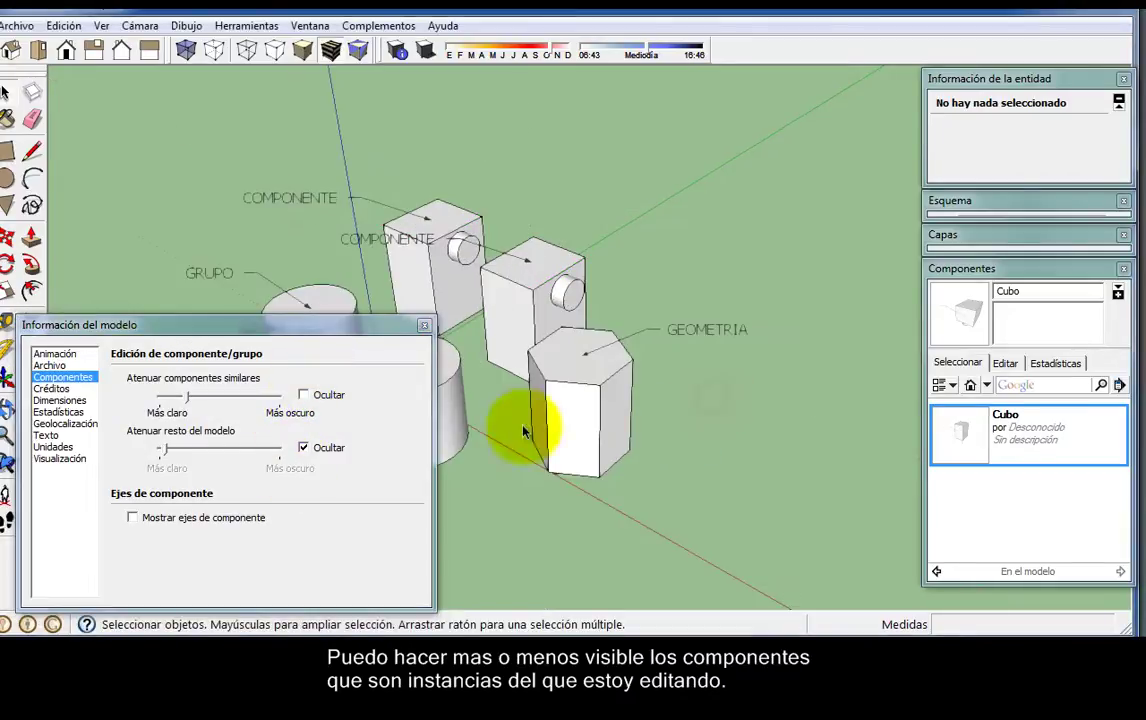
Edit the nearer cylinder group and adjust the rest-of-model fade, toggling its hiding off and on.
{"action": "middle_click_drag", "start_coordinate": [519, 444], "coordinate": [670, 389]}
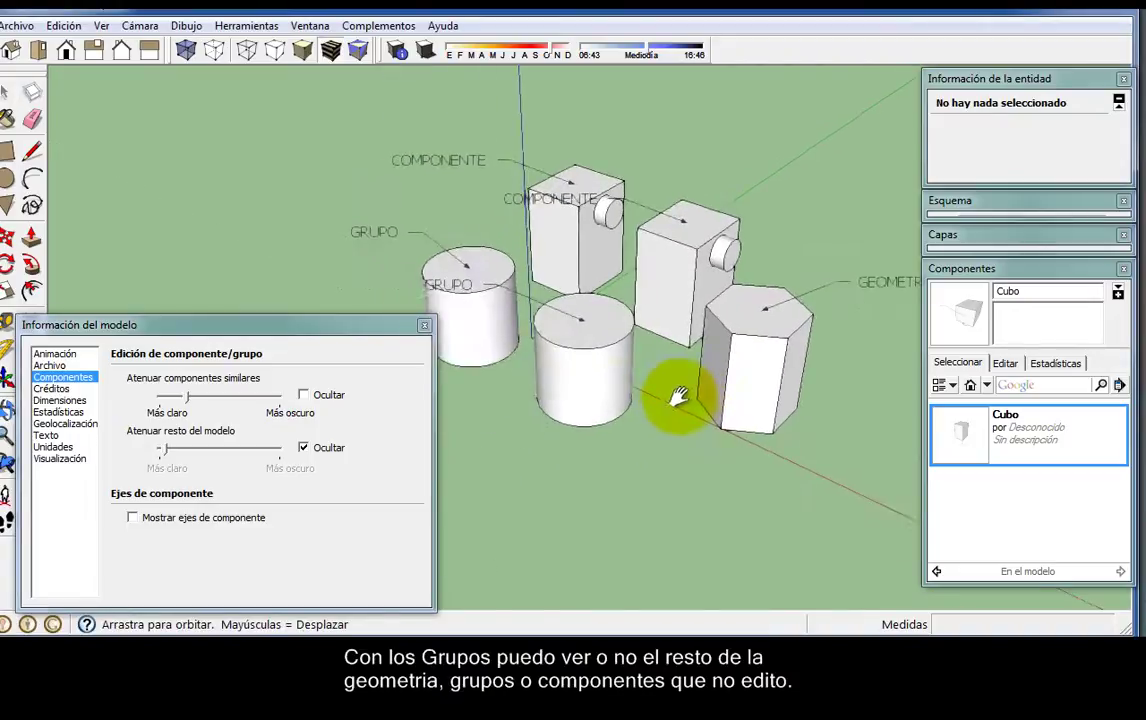
{"action": "double_click", "coordinate": [587, 388]}
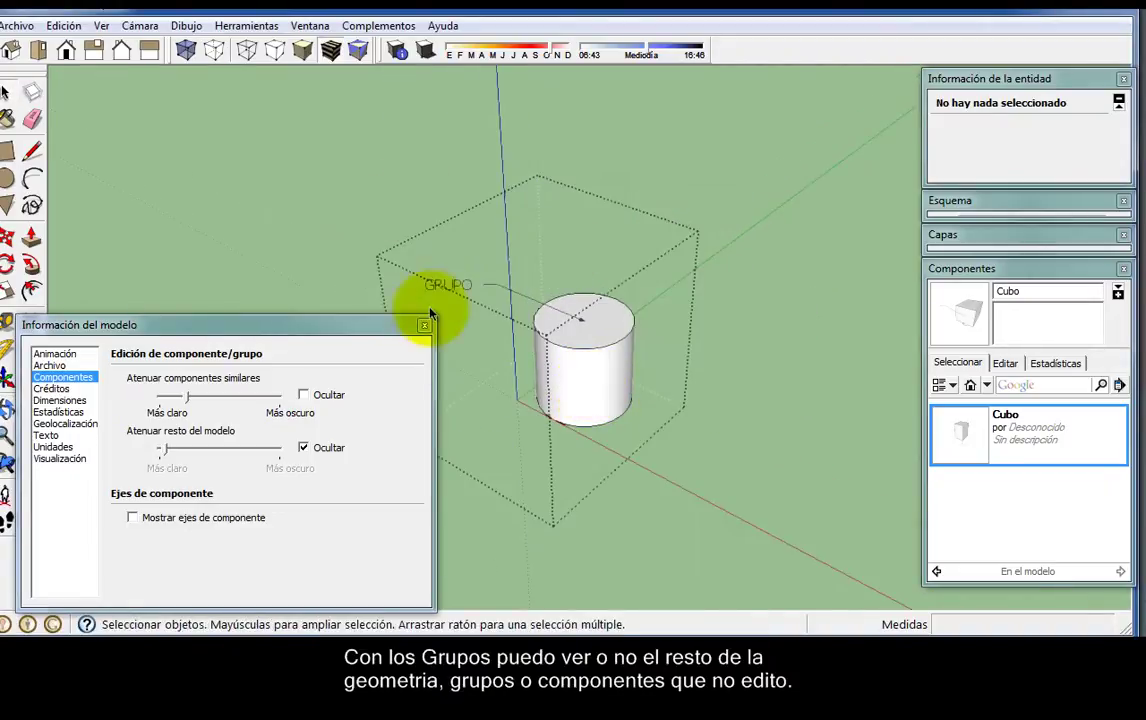
{"action": "left_click", "coordinate": [304, 448]}
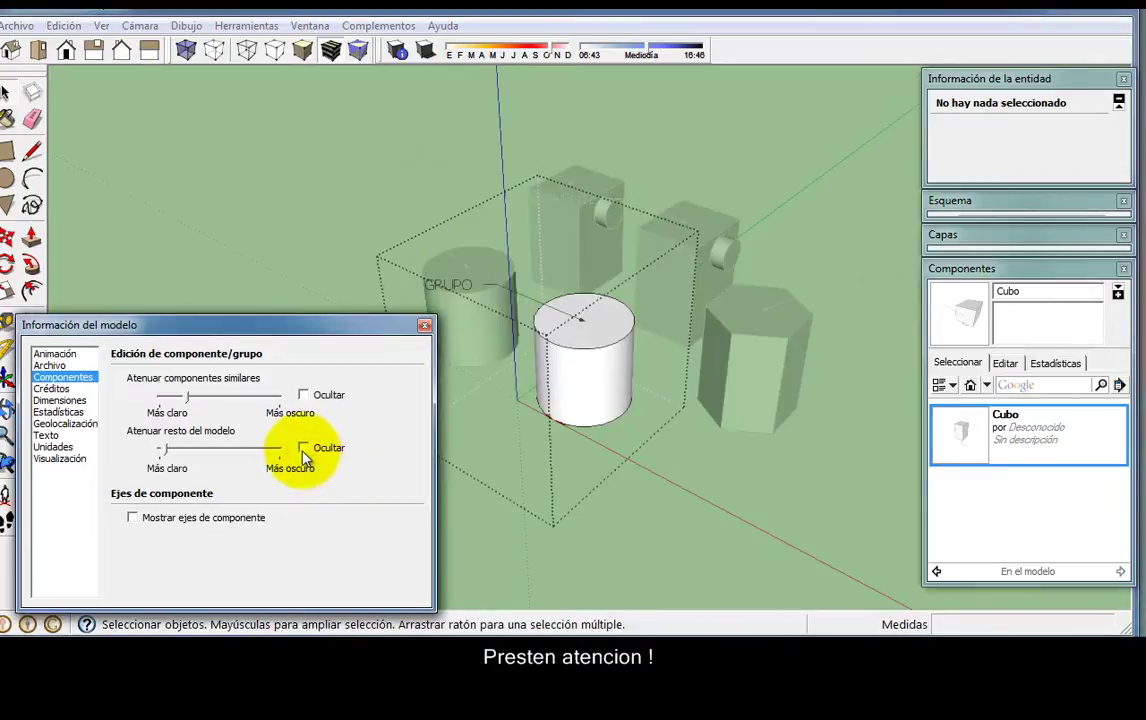
{"action": "mouse_move", "coordinate": [166, 458]}
{"action": "left_mouse_down"}
{"action": "mouse_move", "coordinate": [160, 450]}
{"action": "mouse_move", "coordinate": [230, 458]}
{"action": "mouse_move", "coordinate": [176, 459]}
{"action": "left_mouse_up"}
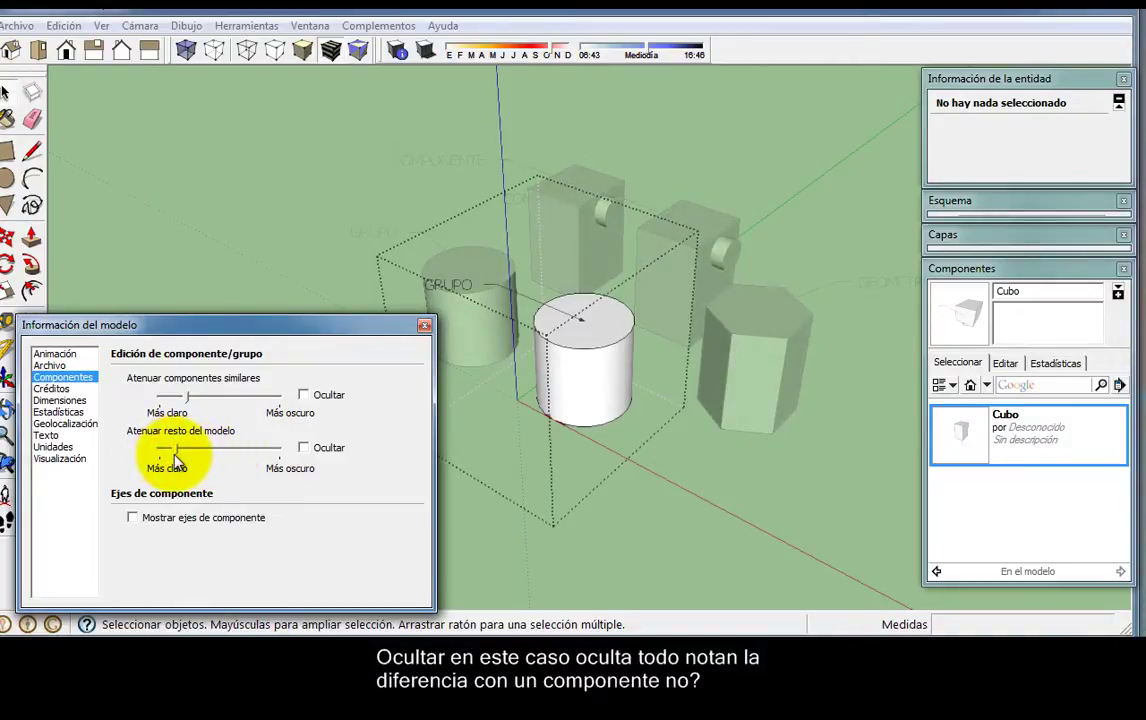
{"action": "left_click", "coordinate": [303, 448]}
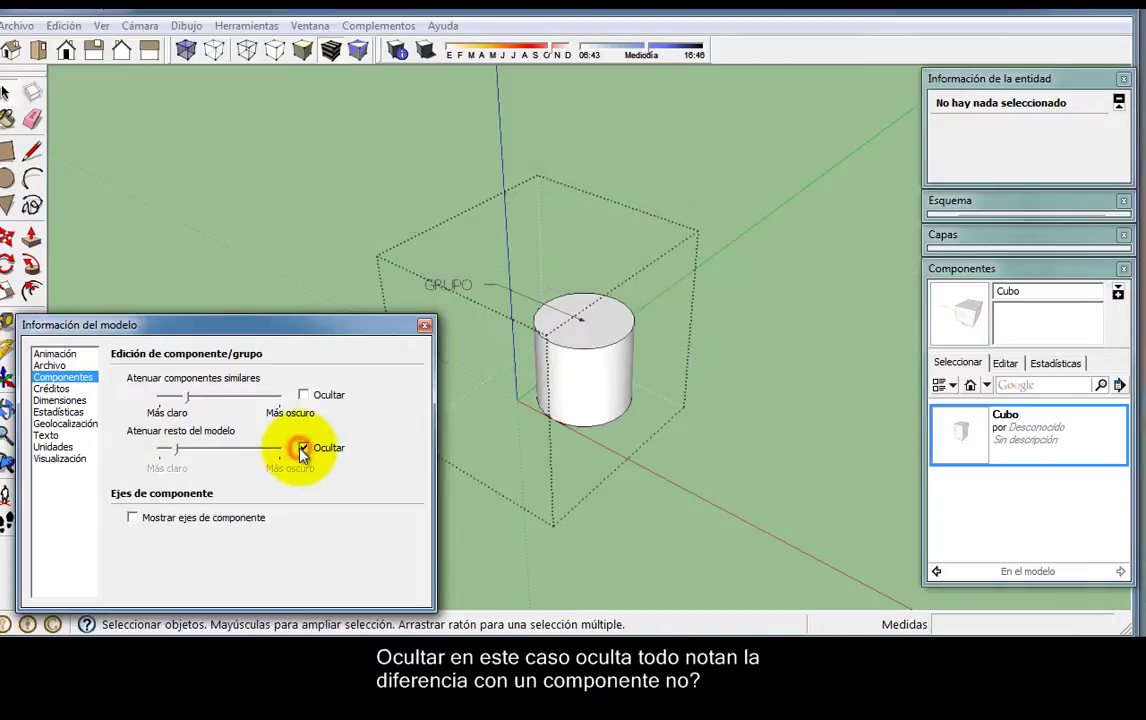
{"action": "left_click", "coordinate": [303, 448]}
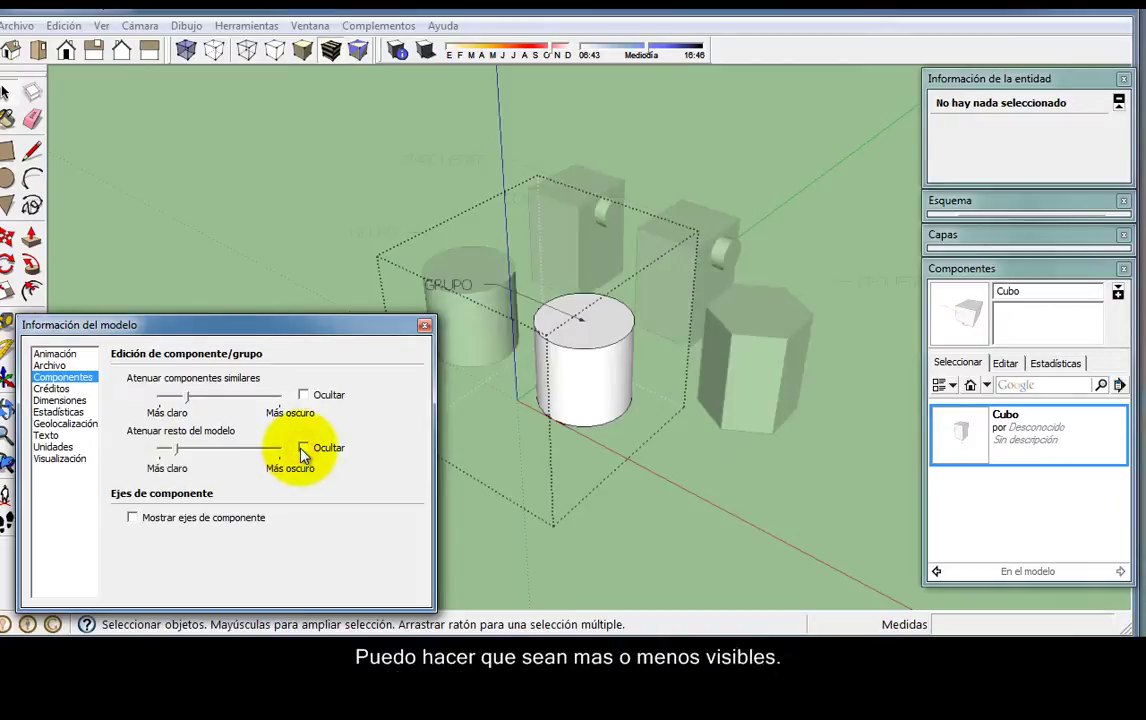
Turn on component axes display and close the Model Info window.
{"action": "left_click", "coordinate": [133, 518]}
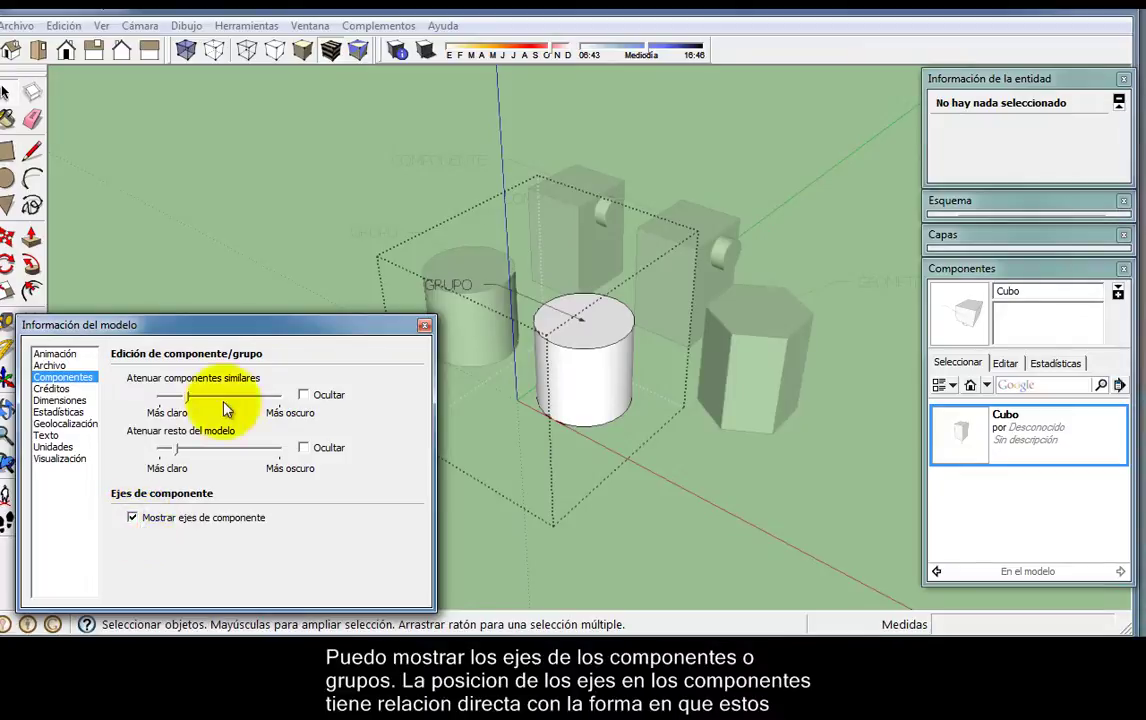
{"action": "left_click_drag", "start_coordinate": [298, 325], "coordinate": [358, 487]}
{"action": "left_click_drag", "start_coordinate": [370, 503], "coordinate": [320, 325]}
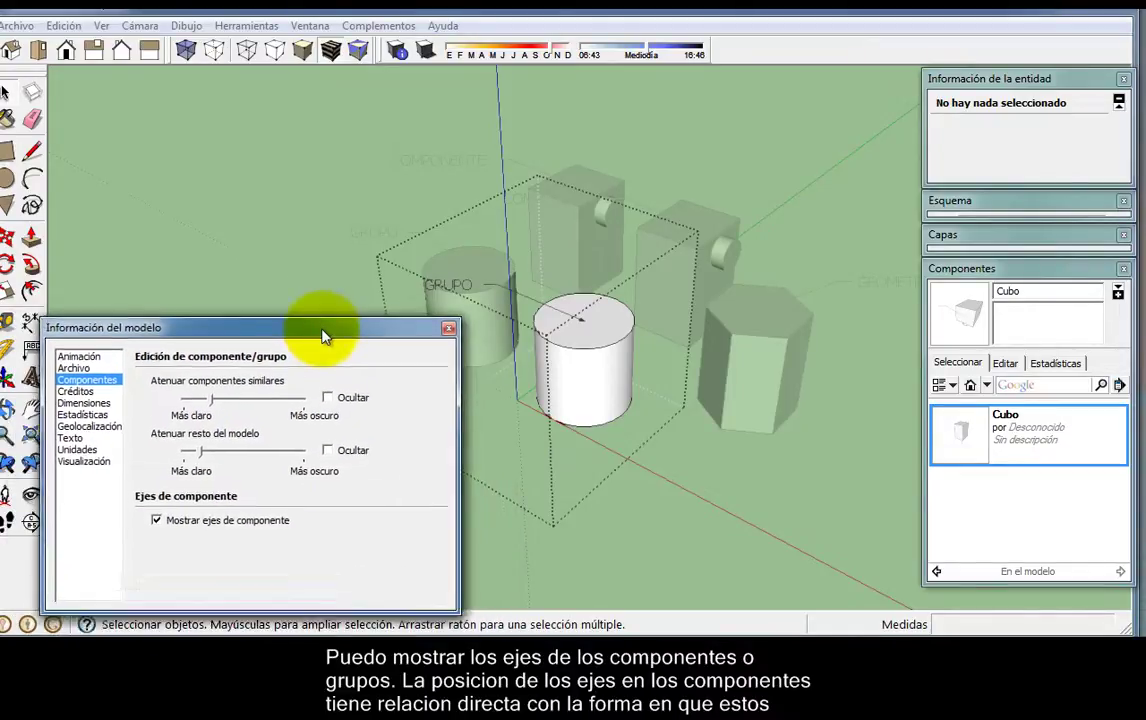
{"action": "left_click", "coordinate": [447, 318]}
Exit group editing and orbit slightly around the objects.
{"action": "left_click", "coordinate": [705, 512]}
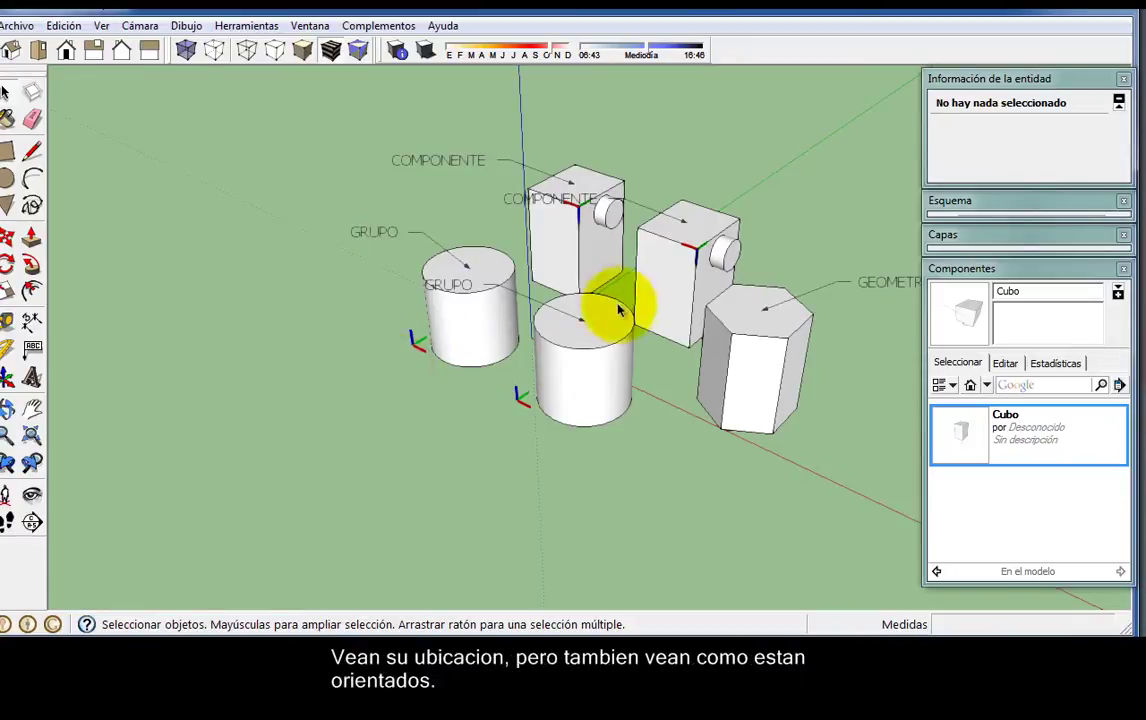
{"action": "middle_click_drag", "start_coordinate": [614, 312], "coordinate": [593, 333]}
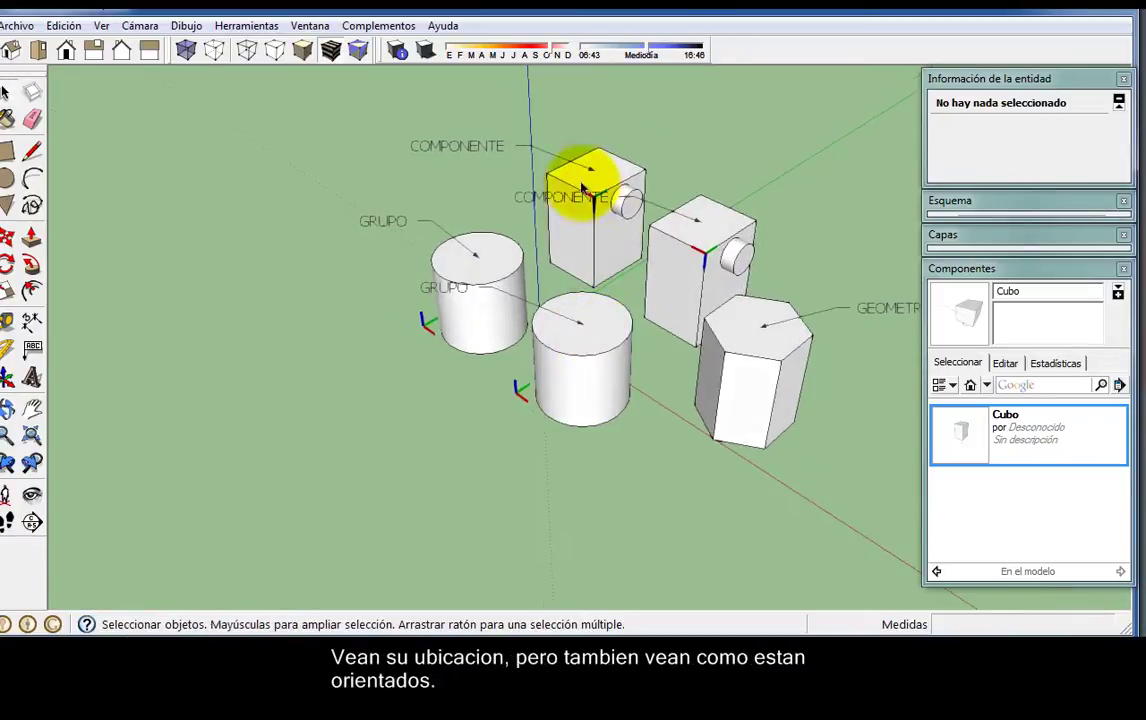
{"action": "mouse_move", "coordinate": [716, 258]}
{"action": "middle_mouse_down"}
{"action": "mouse_move", "coordinate": [650, 290]}
{"action": "mouse_move", "coordinate": [703, 243]}
{"action": "middle_mouse_up"}
Redefine the Cubo component axes with the origin at the cube's bottom corner.
{"action": "left_click", "coordinate": [655, 258]}
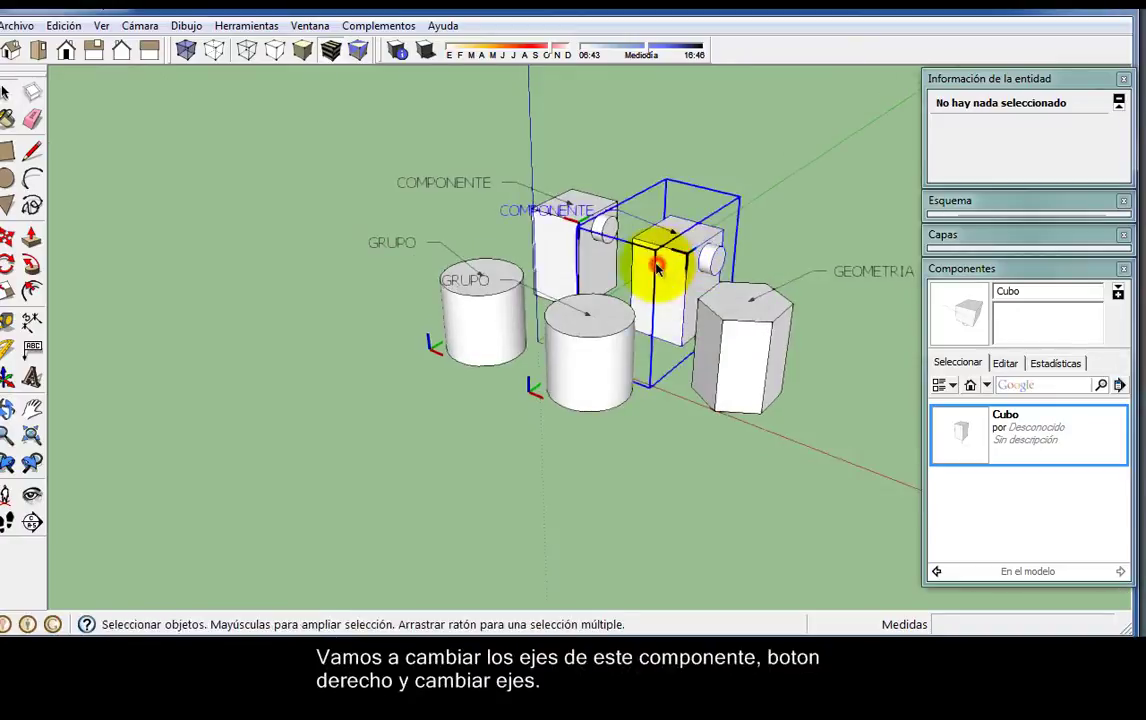
{"action": "right_click", "coordinate": [660, 272]}
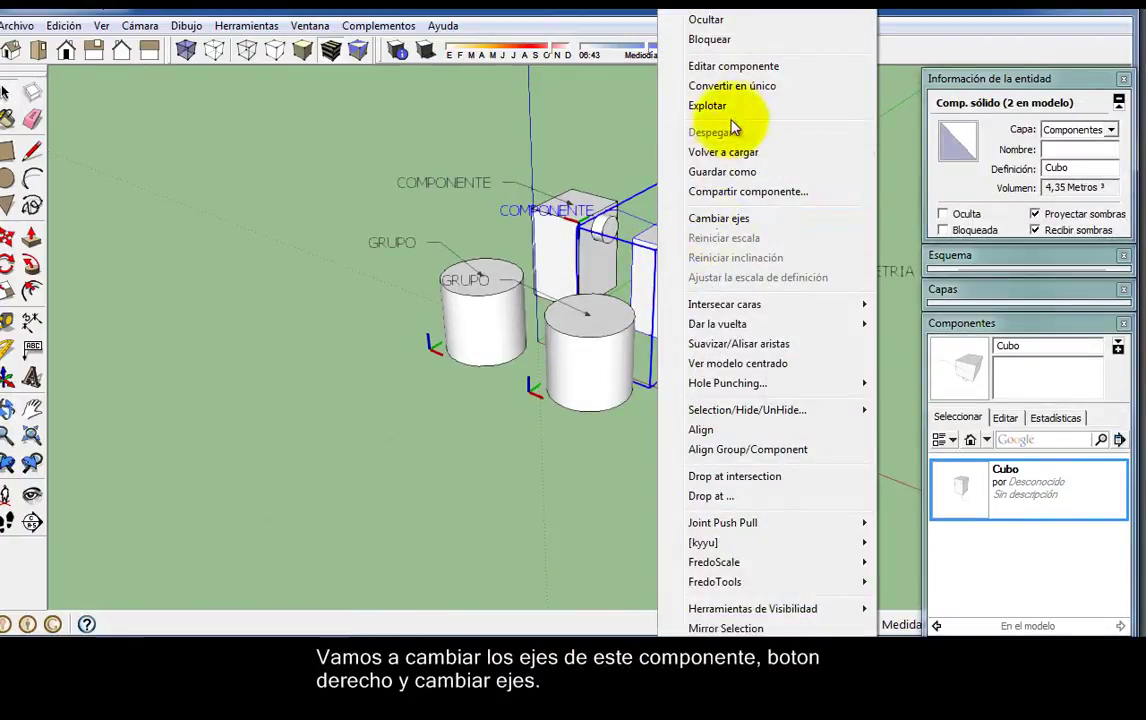
{"action": "left_click", "coordinate": [733, 226]}
{"action": "middle_click_drag", "start_coordinate": [680, 271], "coordinate": [668, 357]}
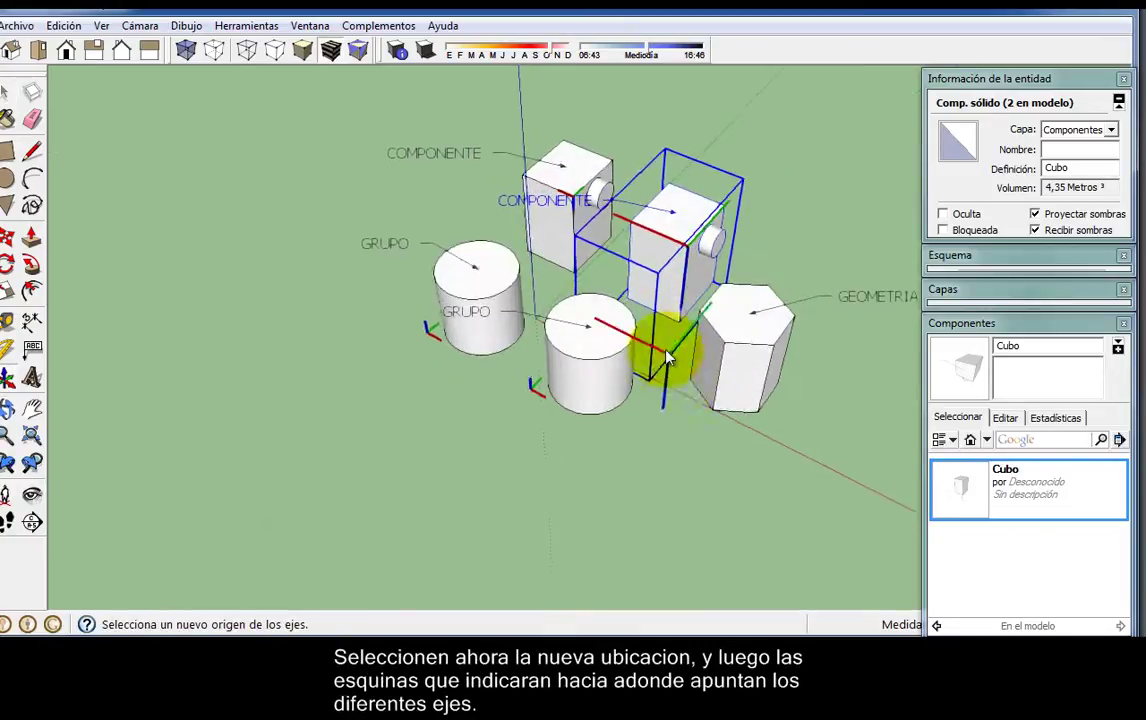
{"action": "scroll", "coordinate": [668, 357], "scroll_direction": "up", "scroll_amount": 3}
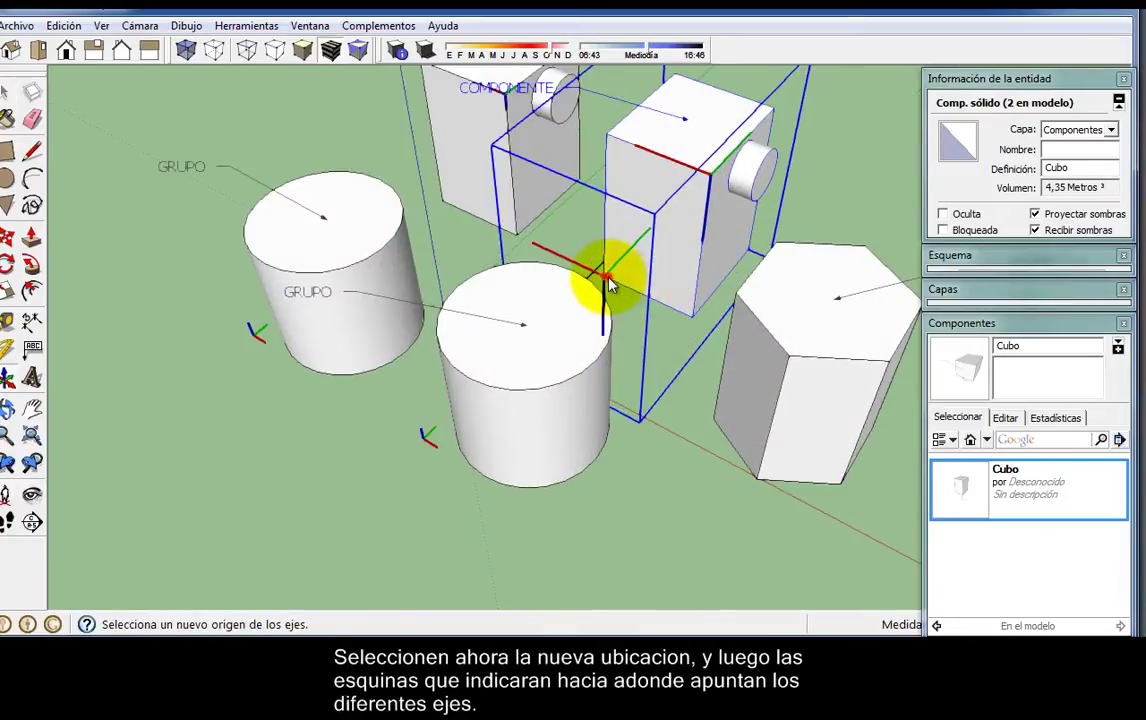
{"action": "left_click", "coordinate": [605, 275]}
{"action": "left_click", "coordinate": [689, 318]}
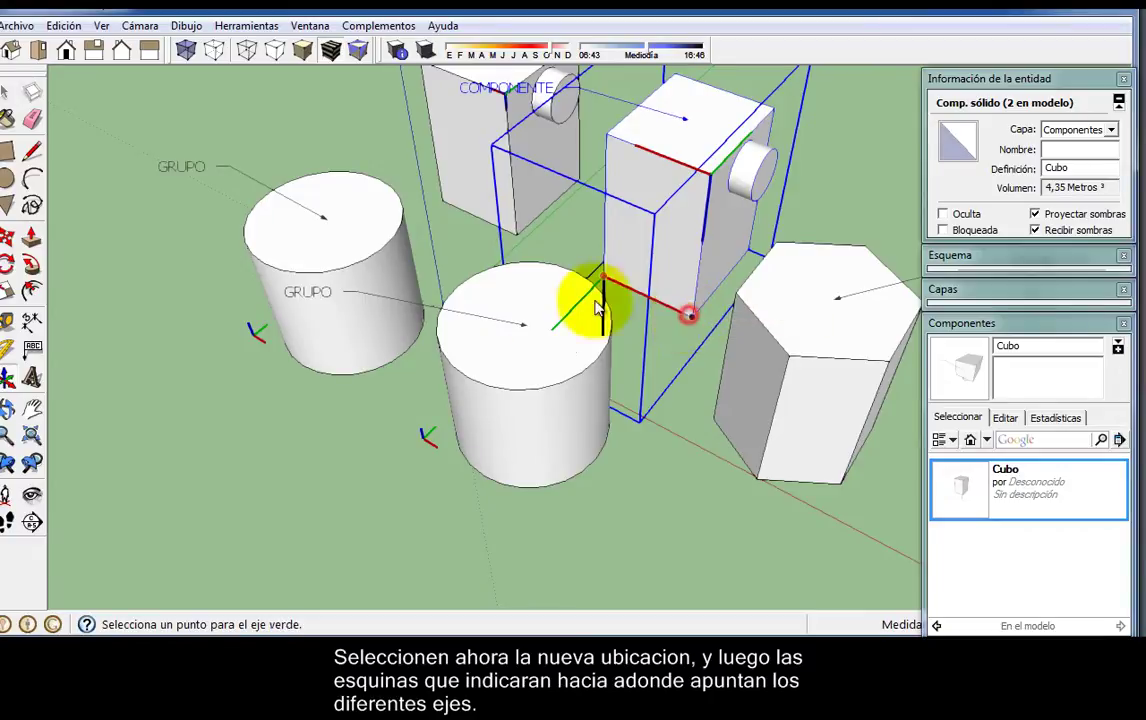
{"action": "middle_click_drag", "start_coordinate": [596, 302], "coordinate": [418, 373]}
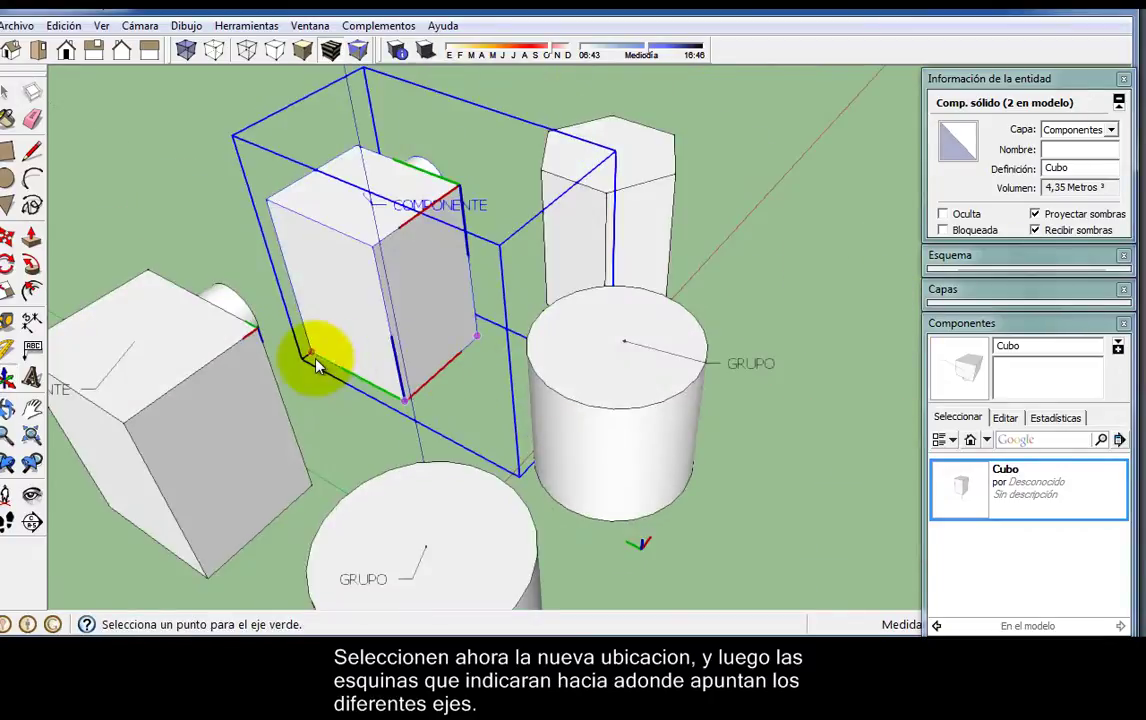
{"action": "left_click", "coordinate": [311, 362]}
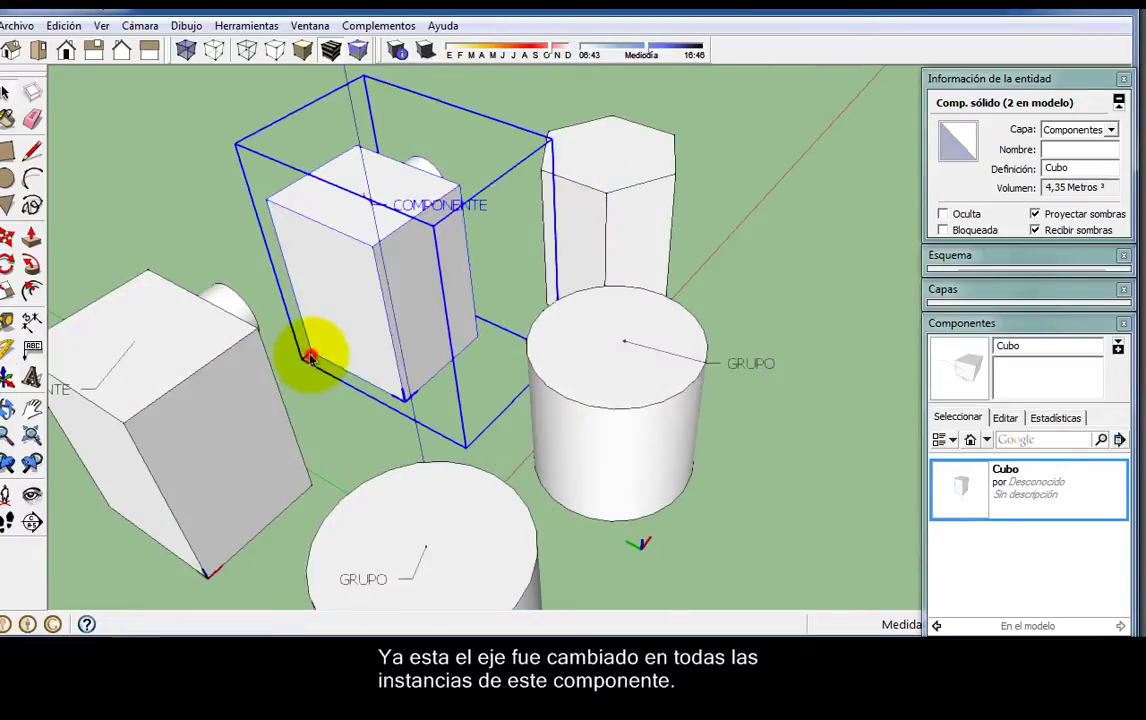
Clear the selection and orbit and zoom out to show all objects.
{"action": "mouse_move", "coordinate": [868, 480]}
{"action": "middle_mouse_down"}
{"action": "mouse_move", "coordinate": [440, 502]}
{"action": "mouse_move", "coordinate": [256, 538]}
{"action": "mouse_move", "coordinate": [545, 371]}
{"action": "middle_mouse_up"}
{"action": "scroll", "coordinate": [596, 266], "scroll_direction": "up", "scroll_amount": 3}
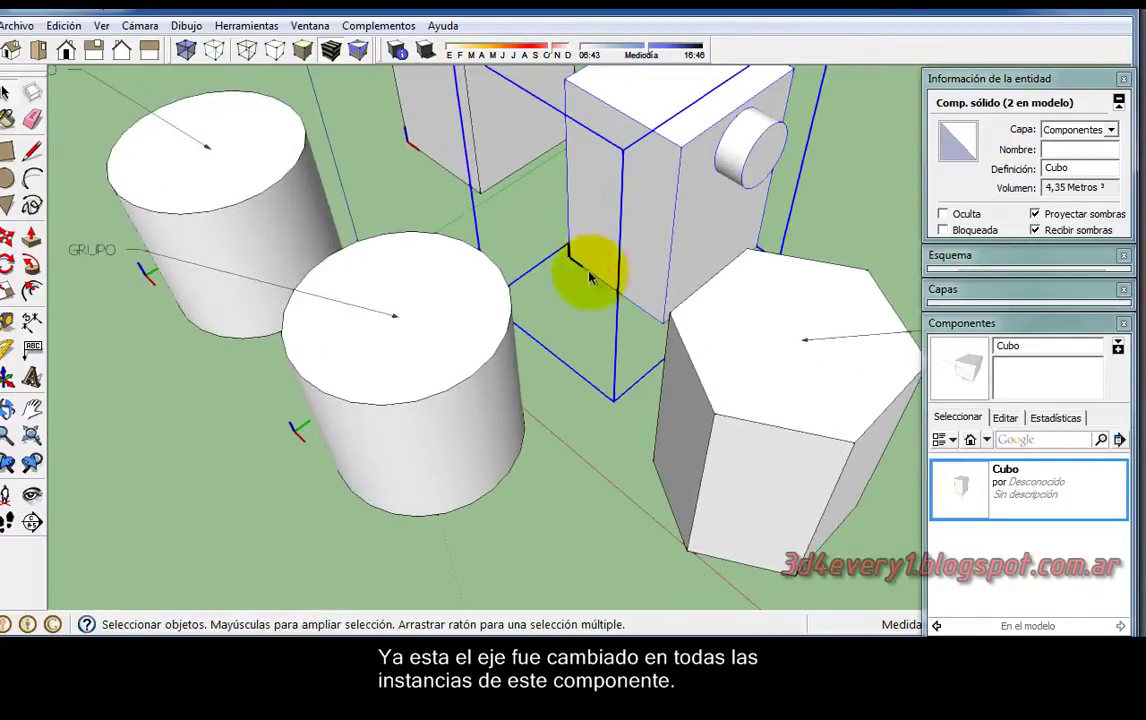
{"action": "left_click", "coordinate": [568, 426]}
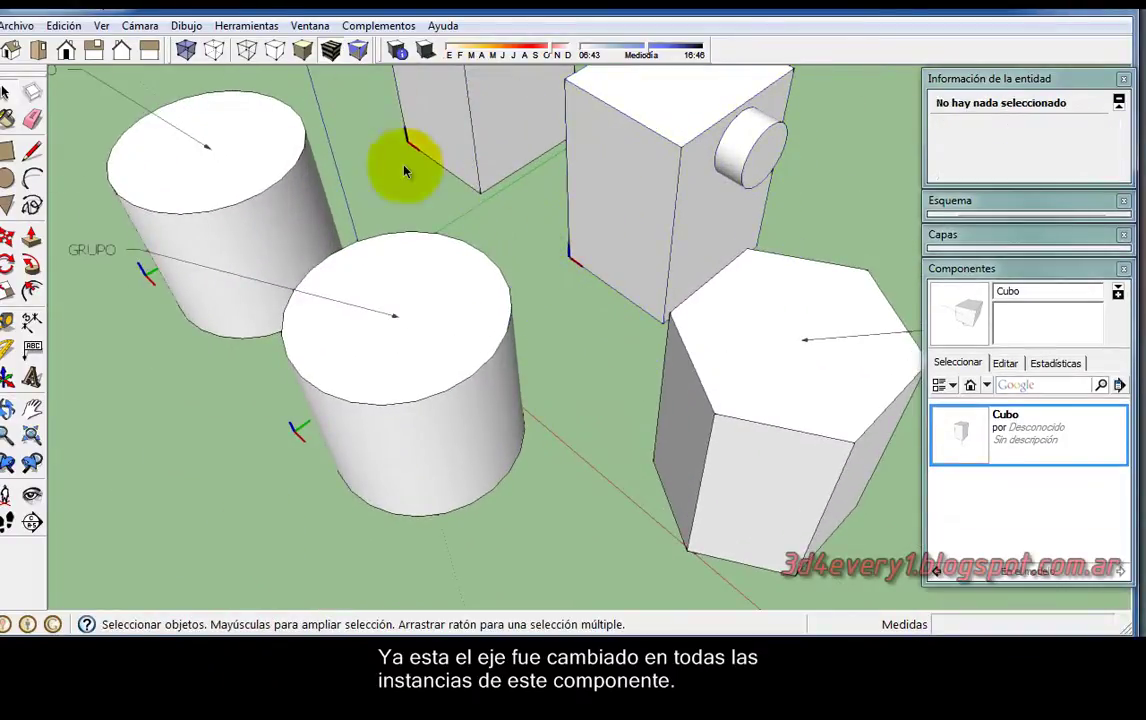
{"action": "mouse_move", "coordinate": [612, 410]}
{"action": "middle_mouse_down"}
{"action": "mouse_move", "coordinate": [972, 320]}
{"action": "mouse_move", "coordinate": [1003, 327]}
{"action": "mouse_move", "coordinate": [632, 340]}
{"action": "mouse_move", "coordinate": [620, 356]}
{"action": "middle_mouse_up"}
{"action": "scroll", "coordinate": [620, 356], "scroll_direction": "down", "scroll_amount": 2}
{"action": "scroll", "coordinate": [606, 333], "scroll_direction": "down", "scroll_amount": 3}
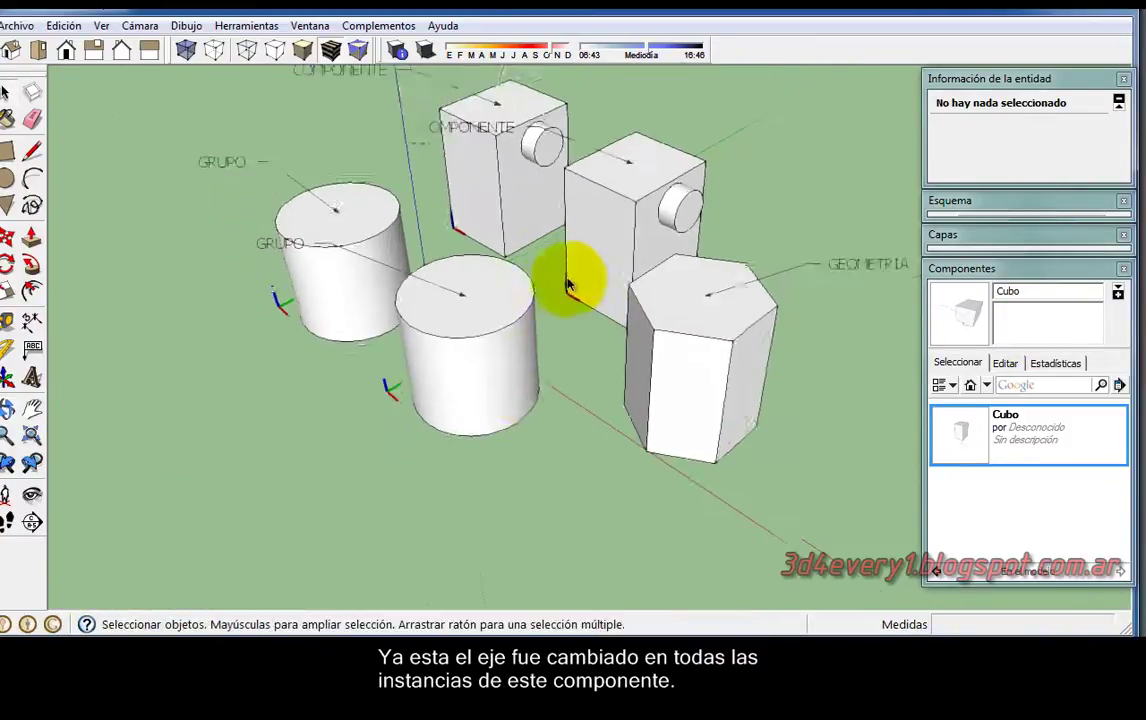
{"action": "scroll", "coordinate": [576, 269], "scroll_direction": "down", "scroll_amount": 2}
{"action": "middle_click_drag", "start_coordinate": [532, 366], "coordinate": [605, 345]}
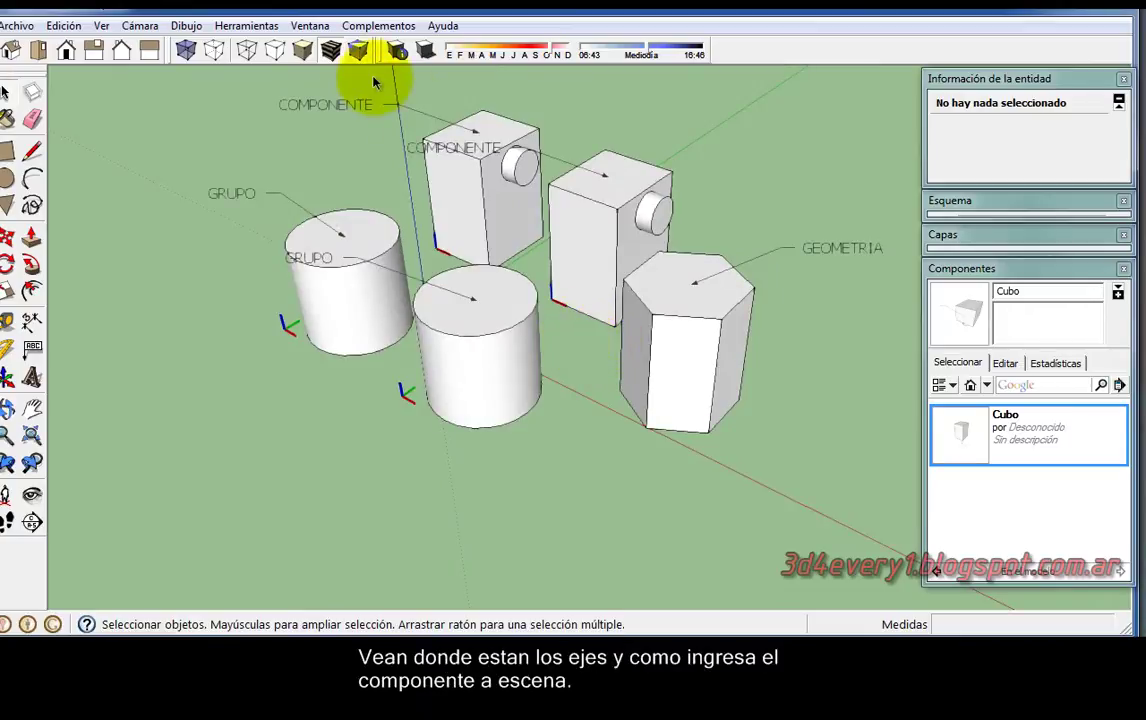
Insert a third Cubo from the Components panel in front of the cylinders.
{"action": "right_click", "coordinate": [591, 230]}
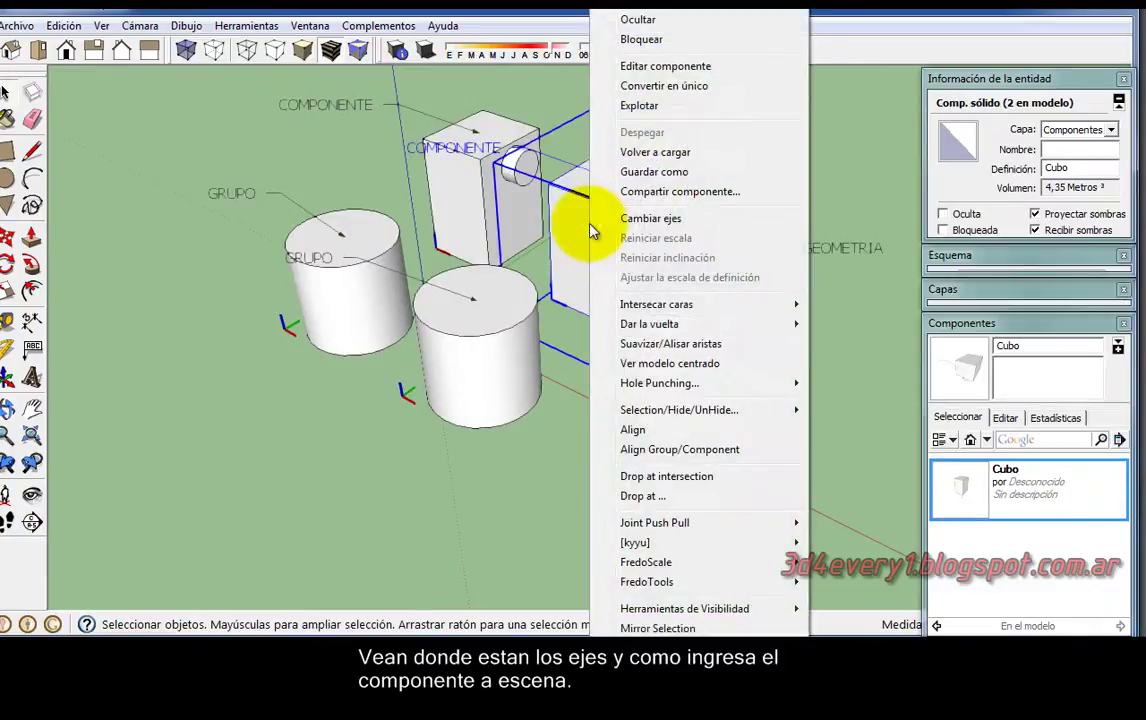
{"action": "left_click", "coordinate": [545, 463]}
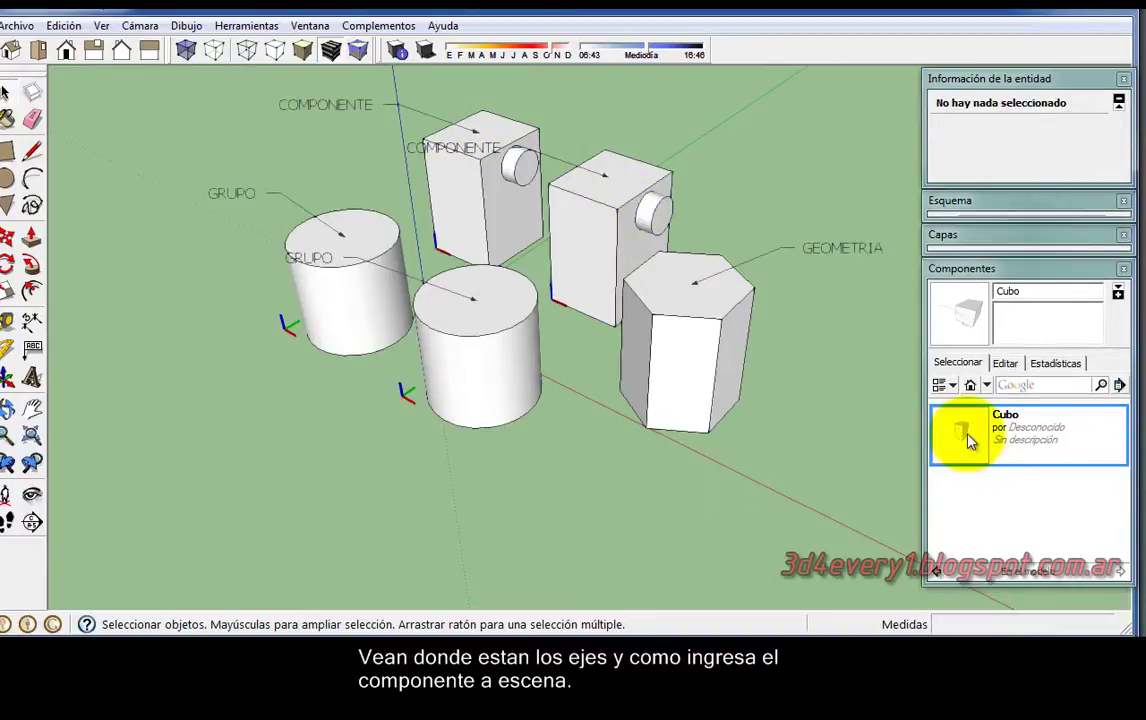
{"action": "left_click", "coordinate": [968, 440]}
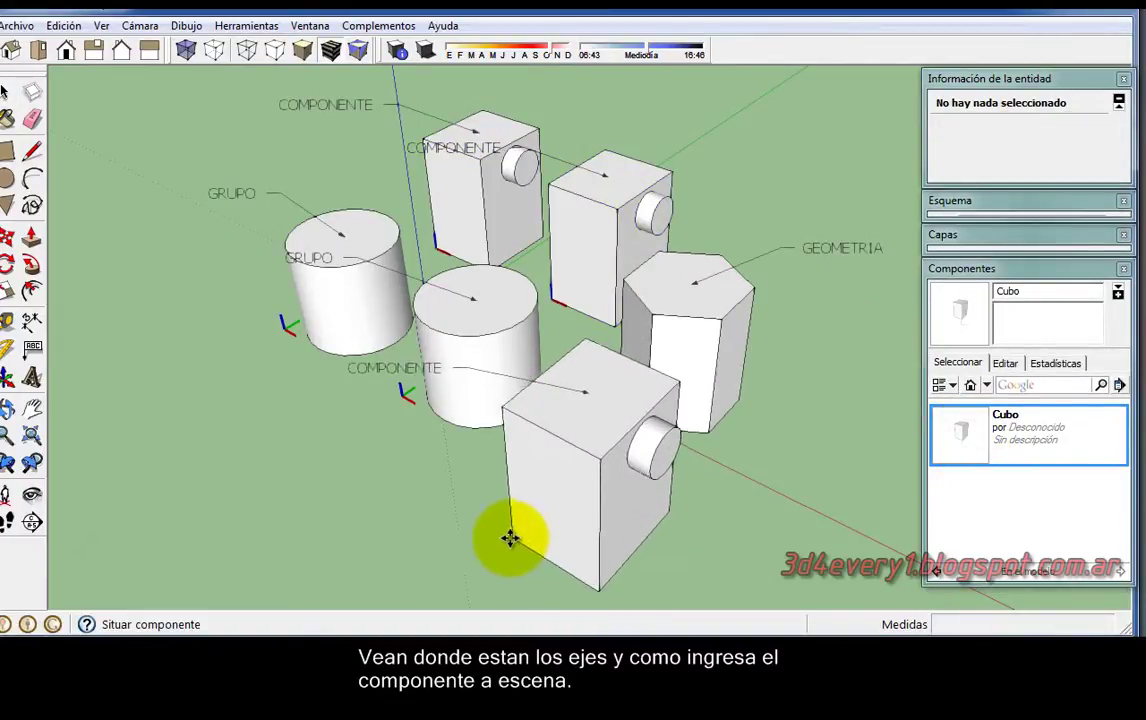
{"action": "left_click", "coordinate": [510, 538]}
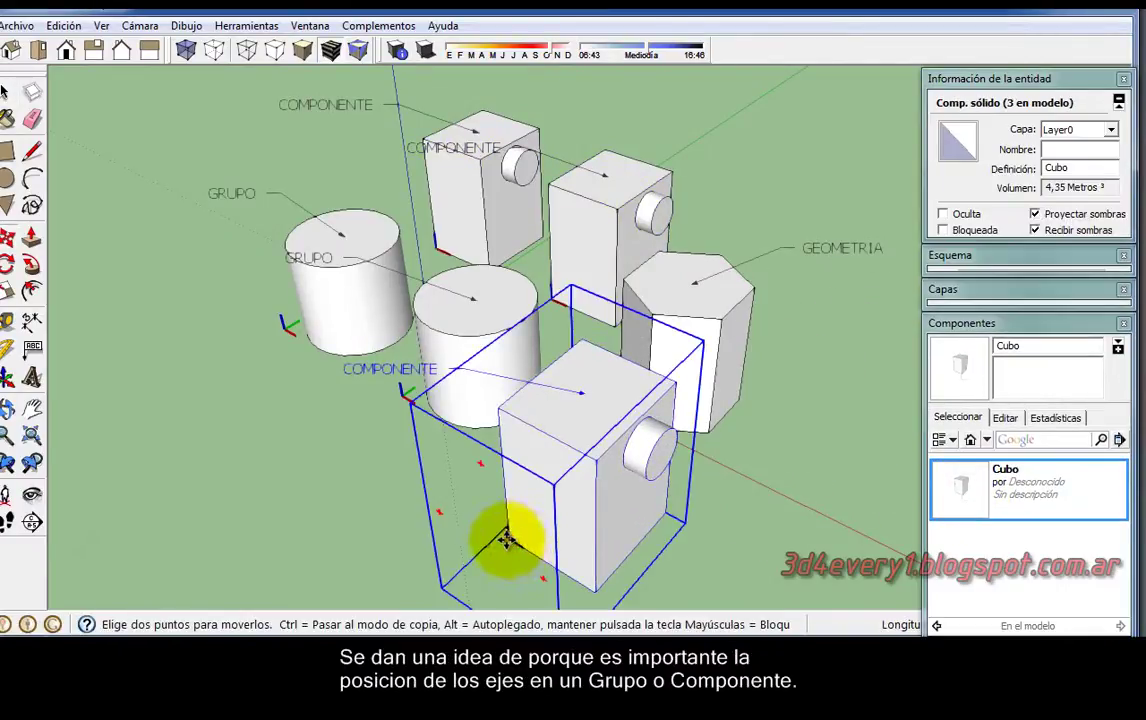
{"action": "mouse_move", "coordinate": [510, 538]}
{"action": "middle_mouse_down"}
{"action": "mouse_move", "coordinate": [621, 455]}
{"action": "mouse_move", "coordinate": [268, 409]}
{"action": "middle_mouse_up"}
{"action": "middle_click_drag", "start_coordinate": [614, 376], "coordinate": [666, 443]}
{"action": "scroll", "coordinate": [757, 282], "scroll_direction": "up", "scroll_amount": 2}
{"action": "scroll", "coordinate": [752, 287], "scroll_direction": "up", "scroll_amount": 2}
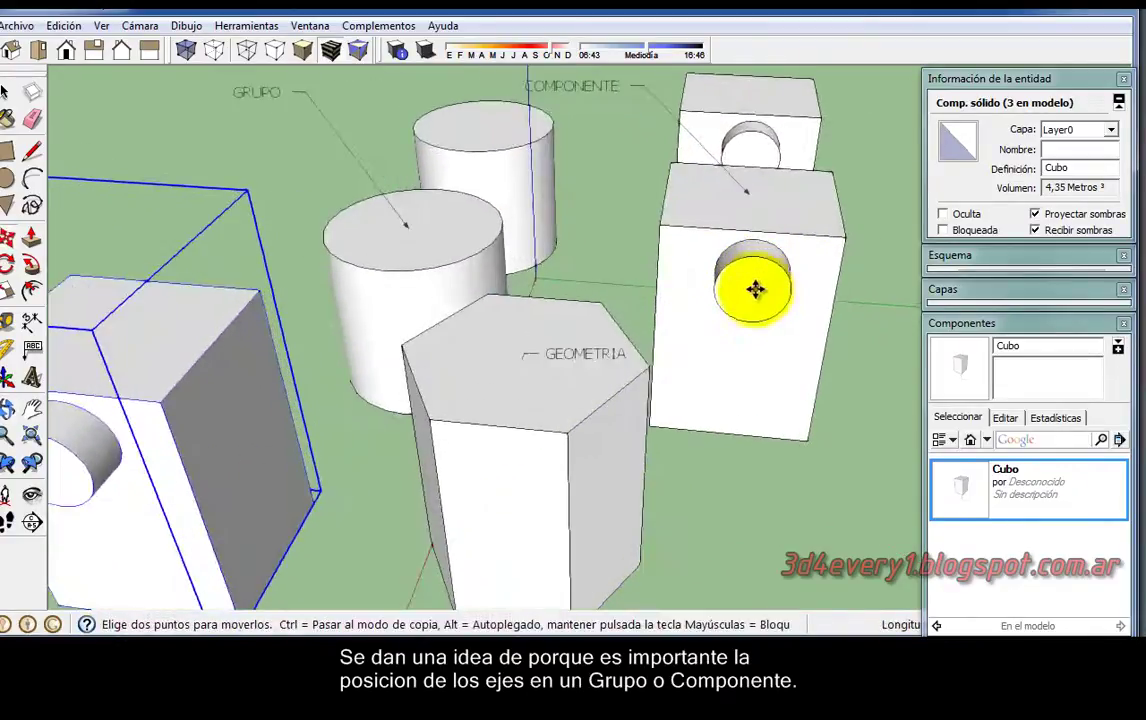
{"action": "right_click", "coordinate": [750, 274]}
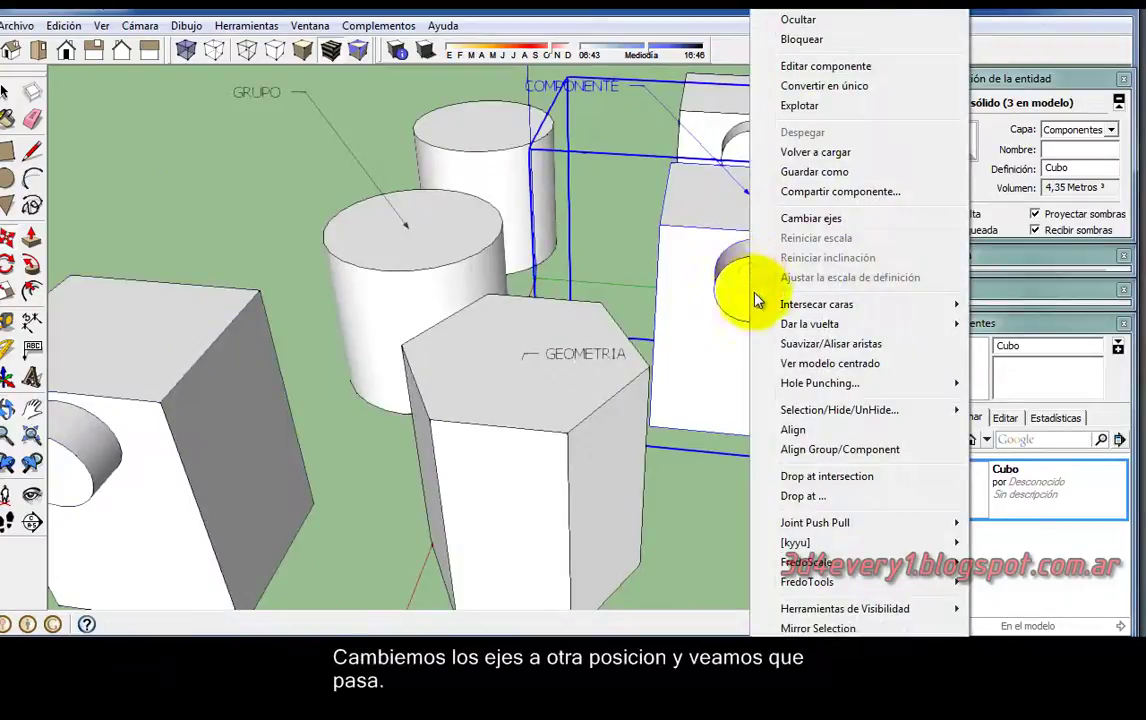
Redefine the Cubo axes with origin at the side knob's centre, red right, green upward.
{"action": "left_click", "coordinate": [798, 220]}
{"action": "left_click", "coordinate": [754, 299]}
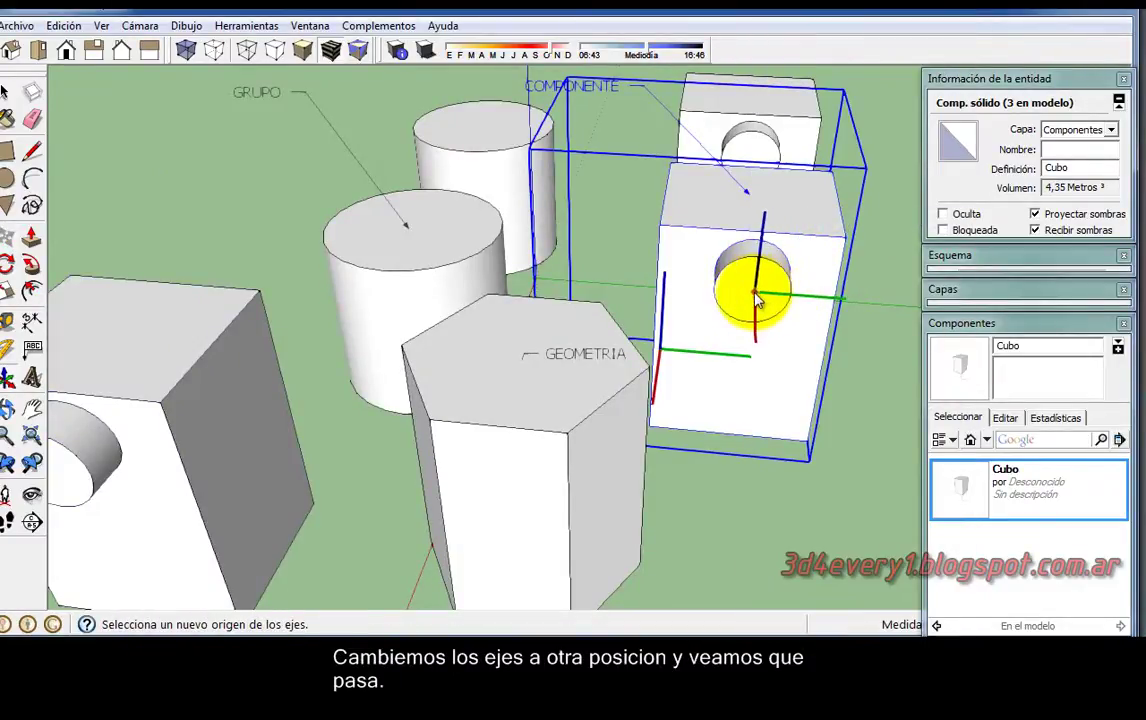
{"action": "left_click", "coordinate": [754, 294]}
{"action": "left_click", "coordinate": [789, 297]}
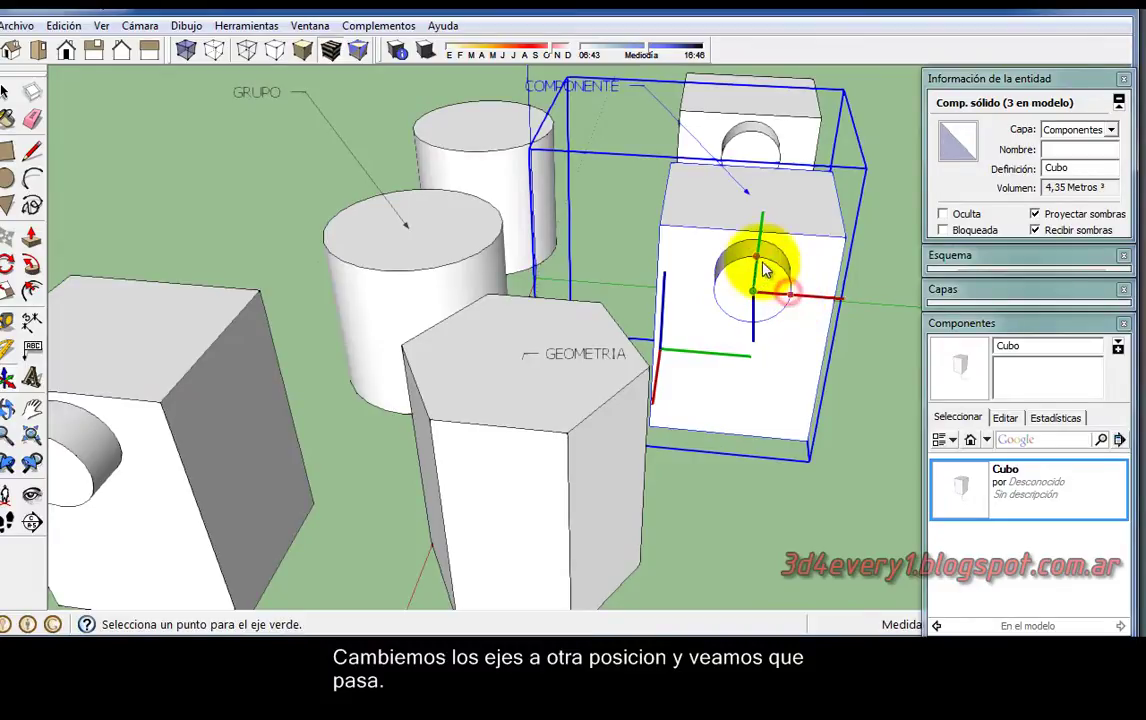
{"action": "left_click", "coordinate": [762, 265]}
{"action": "mouse_move", "coordinate": [760, 320]}
{"action": "middle_mouse_down"}
{"action": "mouse_move", "coordinate": [560, 293]}
{"action": "mouse_move", "coordinate": [824, 340]}
{"action": "middle_mouse_up"}
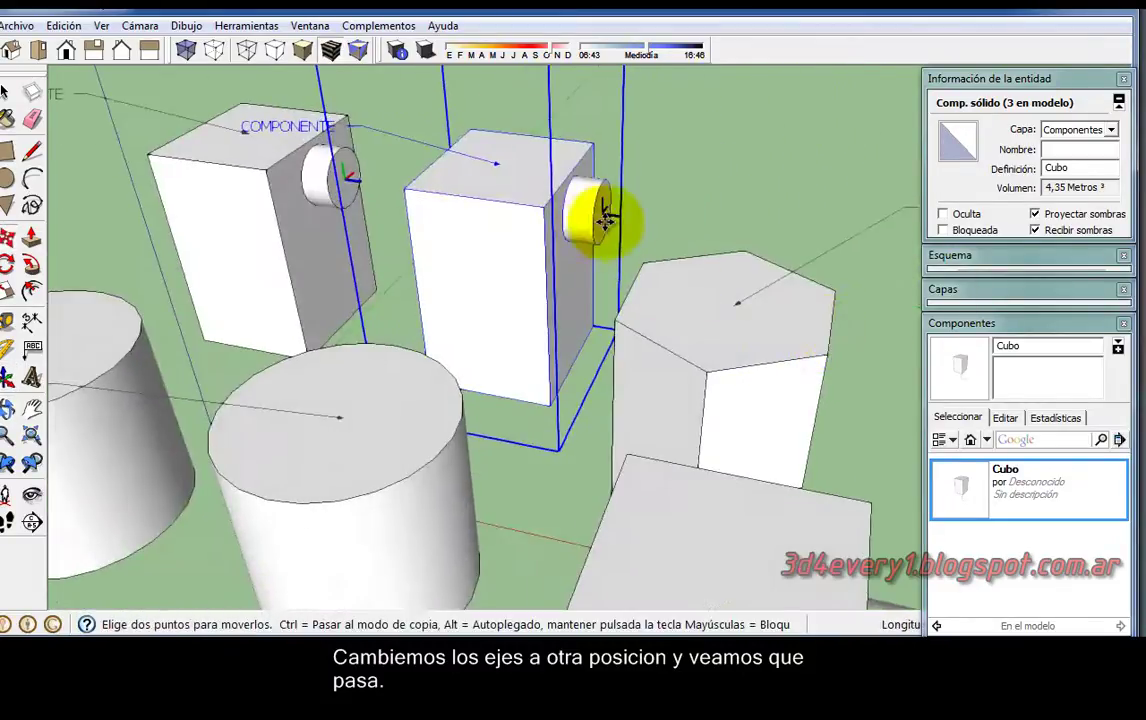
{"action": "middle_click_drag", "start_coordinate": [593, 218], "coordinate": [634, 212]}
{"action": "scroll", "coordinate": [553, 183], "scroll_direction": "down", "scroll_amount": 3}
{"action": "scroll", "coordinate": [519, 222], "scroll_direction": "down", "scroll_amount": 3}
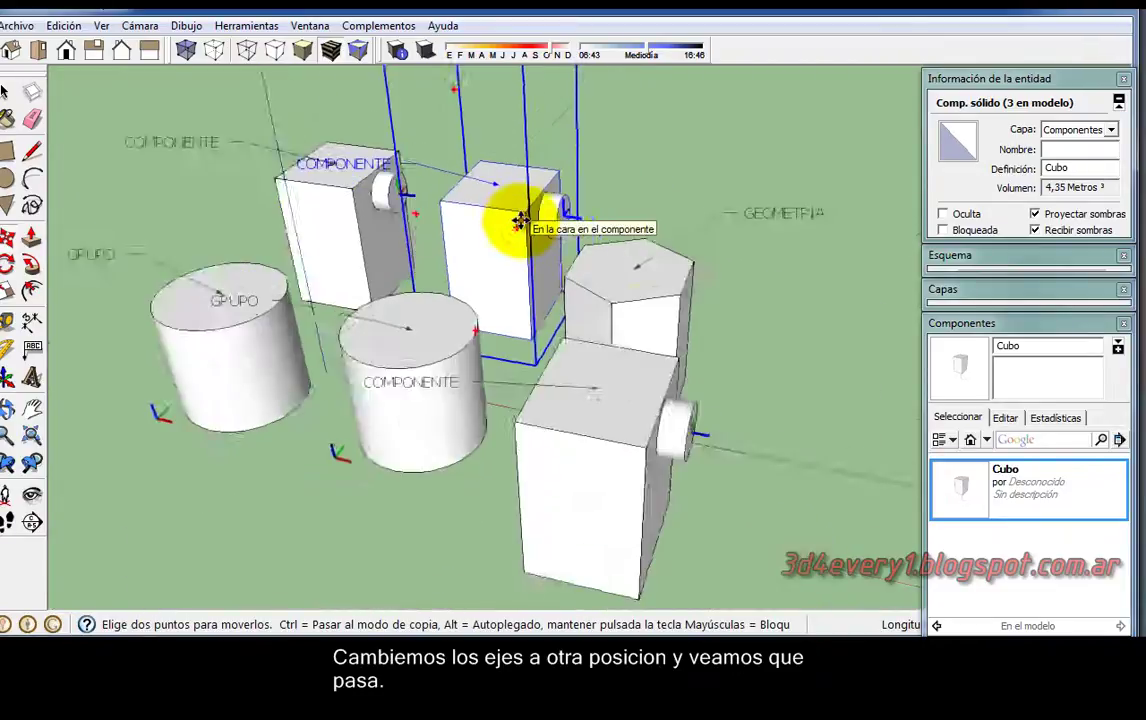
{"action": "scroll", "coordinate": [742, 384], "scroll_direction": "down", "scroll_amount": 2}
{"action": "middle_click_drag", "start_coordinate": [742, 384], "coordinate": [588, 373]}
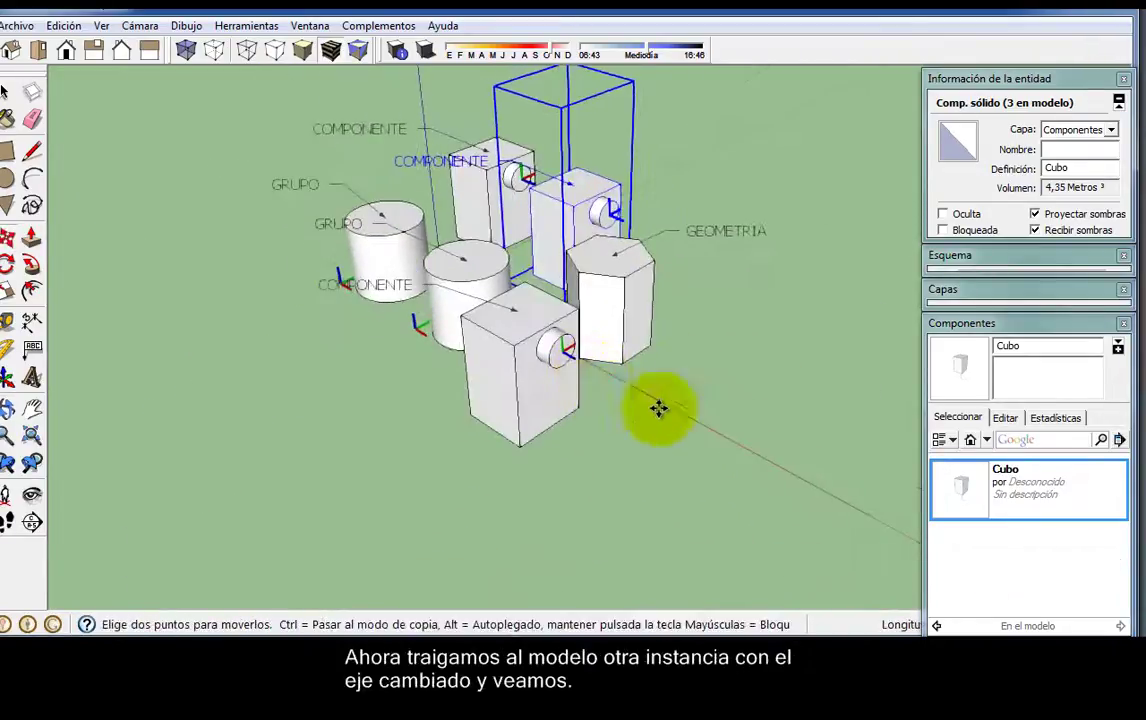
Insert two more Cubo instances from the Components panel, bringing the total to five copies.
{"action": "left_click", "coordinate": [959, 486]}
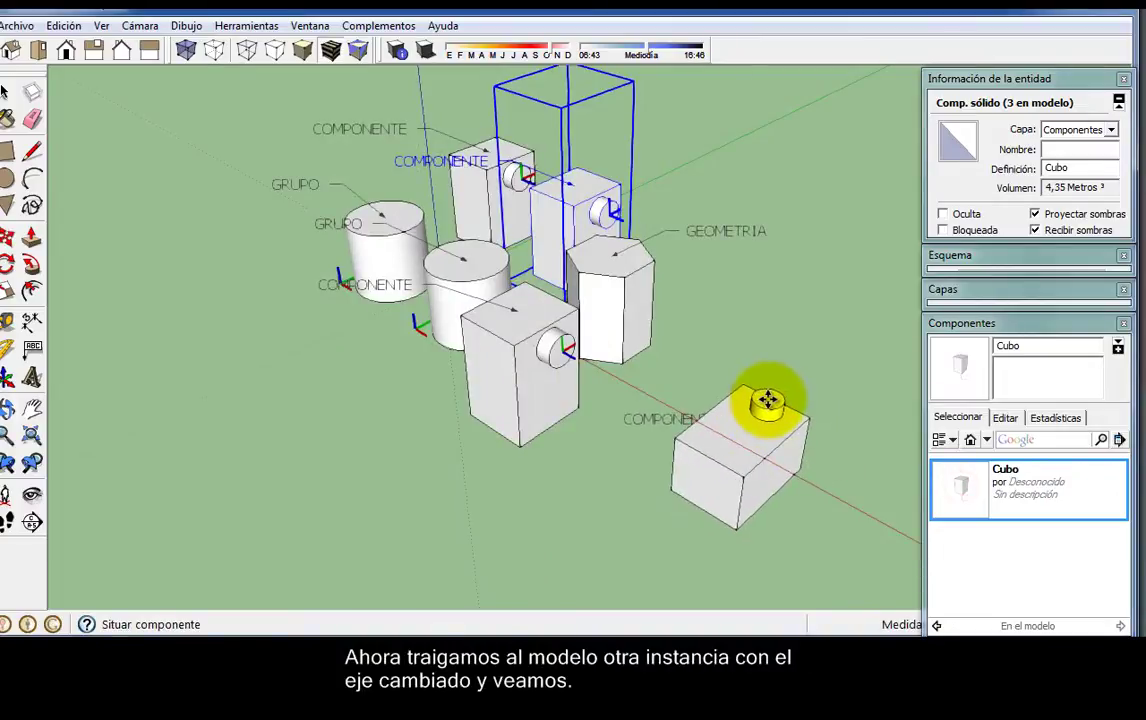
{"action": "left_click", "coordinate": [768, 400]}
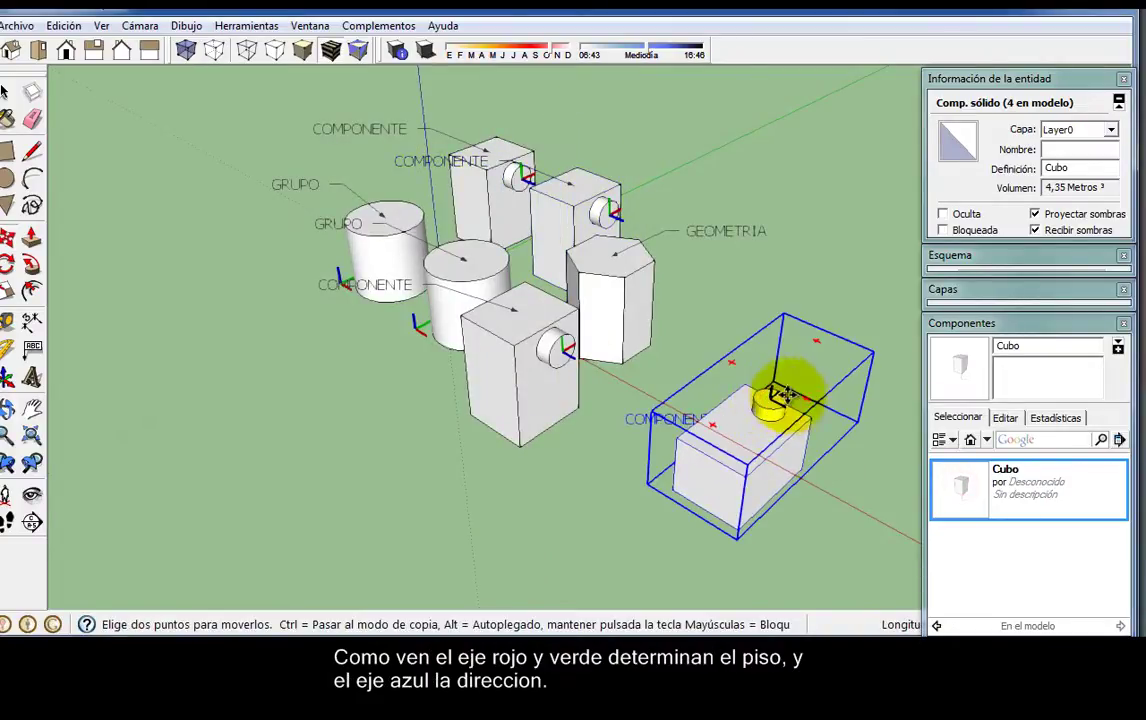
{"action": "left_click", "coordinate": [960, 484]}
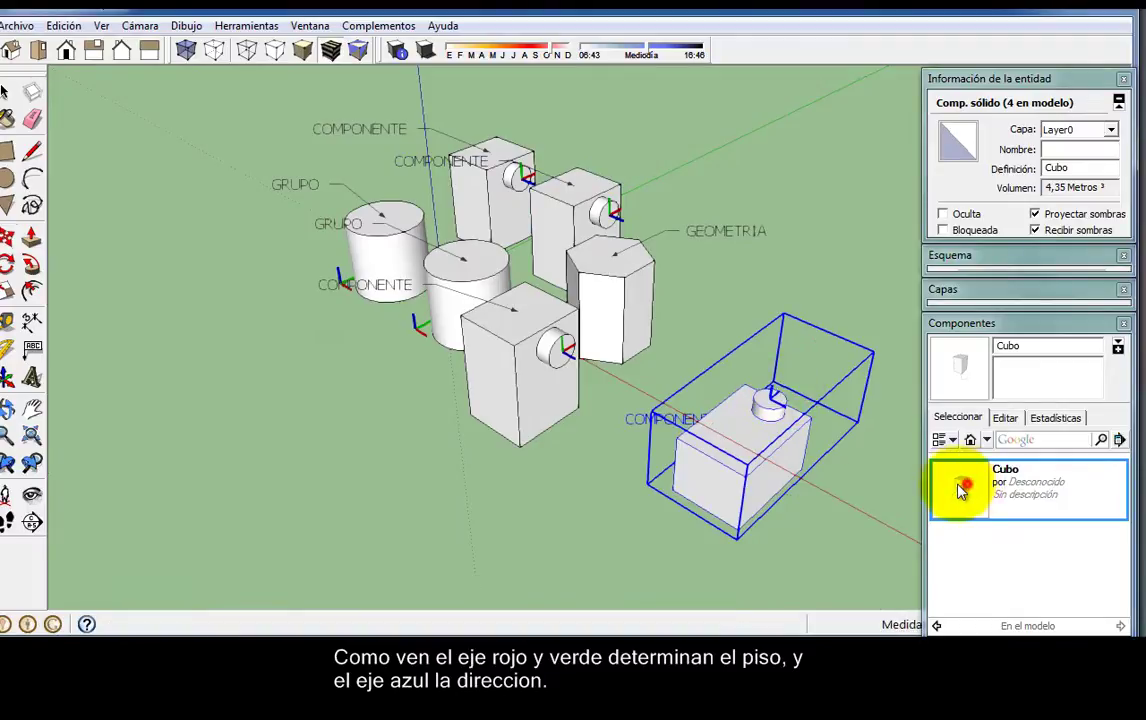
{"action": "left_click", "coordinate": [872, 453]}
{"action": "mouse_move", "coordinate": [650, 468]}
{"action": "middle_mouse_down"}
{"action": "mouse_move", "coordinate": [683, 449]}
{"action": "mouse_move", "coordinate": [678, 473]}
{"action": "middle_mouse_up"}
{"action": "scroll", "coordinate": [554, 213], "scroll_direction": "up", "scroll_amount": 3}
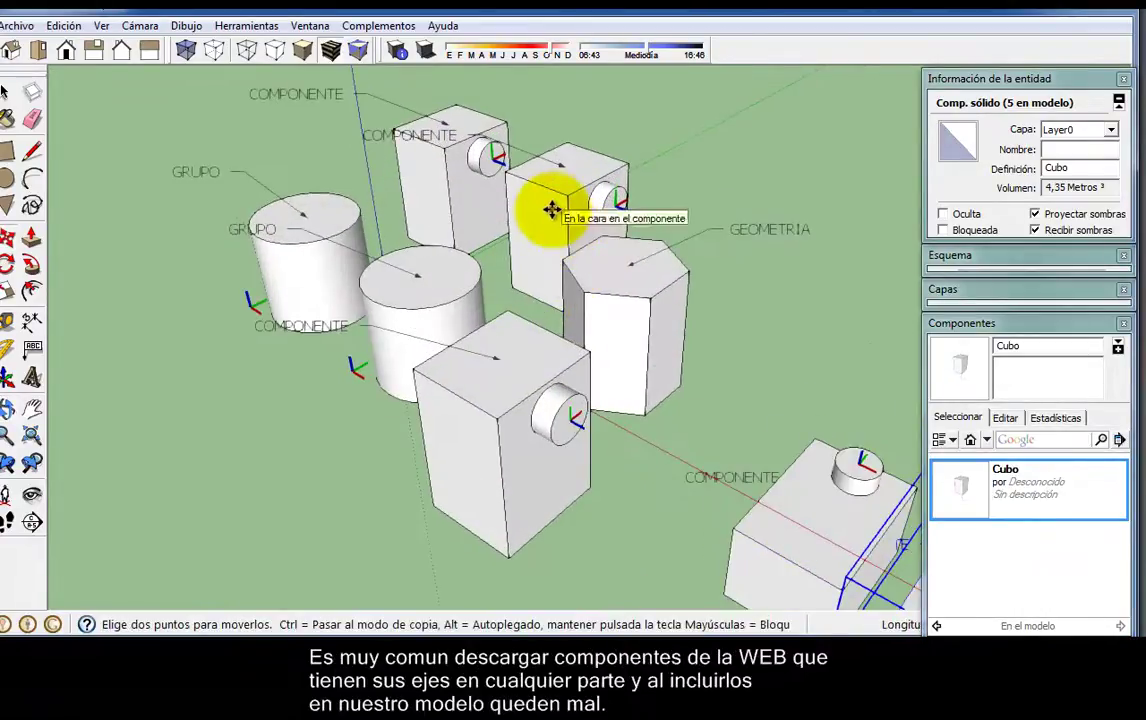
Use Cambiar ejes to place the Cubo axes origin at a base-edge midpoint, then set red and green directions.
{"action": "right_click", "coordinate": [552, 210]}
{"action": "left_click", "coordinate": [565, 214]}
{"action": "mouse_move", "coordinate": [483, 255]}
{"action": "middle_mouse_down"}
{"action": "mouse_move", "coordinate": [647, 256]}
{"action": "mouse_move", "coordinate": [583, 269]}
{"action": "middle_mouse_up"}
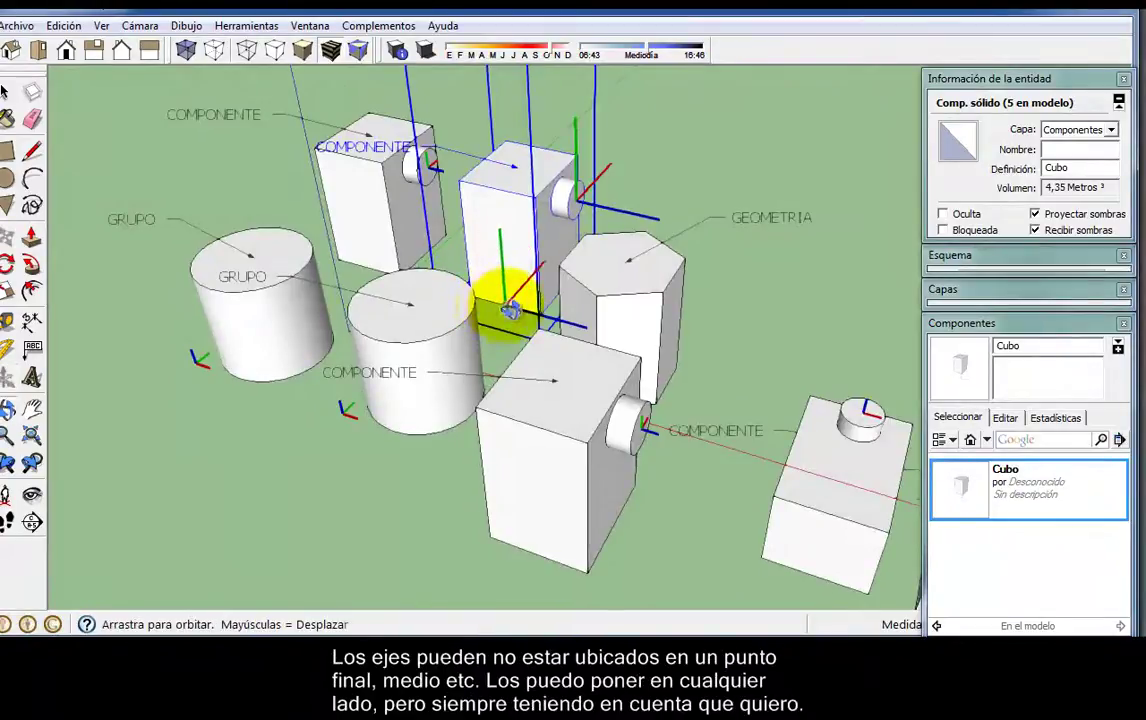
{"action": "scroll", "coordinate": [490, 310], "scroll_direction": "up", "scroll_amount": 1}
{"action": "scroll", "coordinate": [512, 270], "scroll_direction": "up", "scroll_amount": 3}
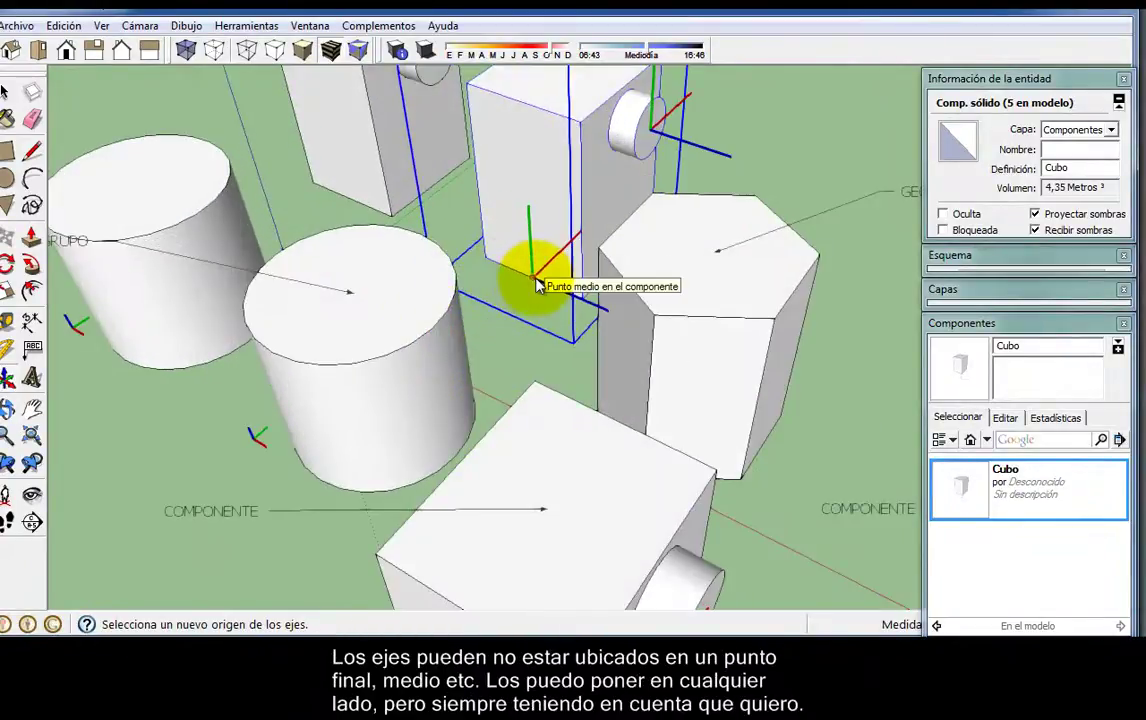
{"action": "left_click", "coordinate": [535, 280]}
{"action": "left_click", "coordinate": [585, 303]}
{"action": "mouse_move", "coordinate": [583, 299]}
{"action": "middle_mouse_down"}
{"action": "mouse_move", "coordinate": [409, 327]}
{"action": "mouse_move", "coordinate": [770, 428]}
{"action": "mouse_move", "coordinate": [463, 287]}
{"action": "middle_mouse_up"}
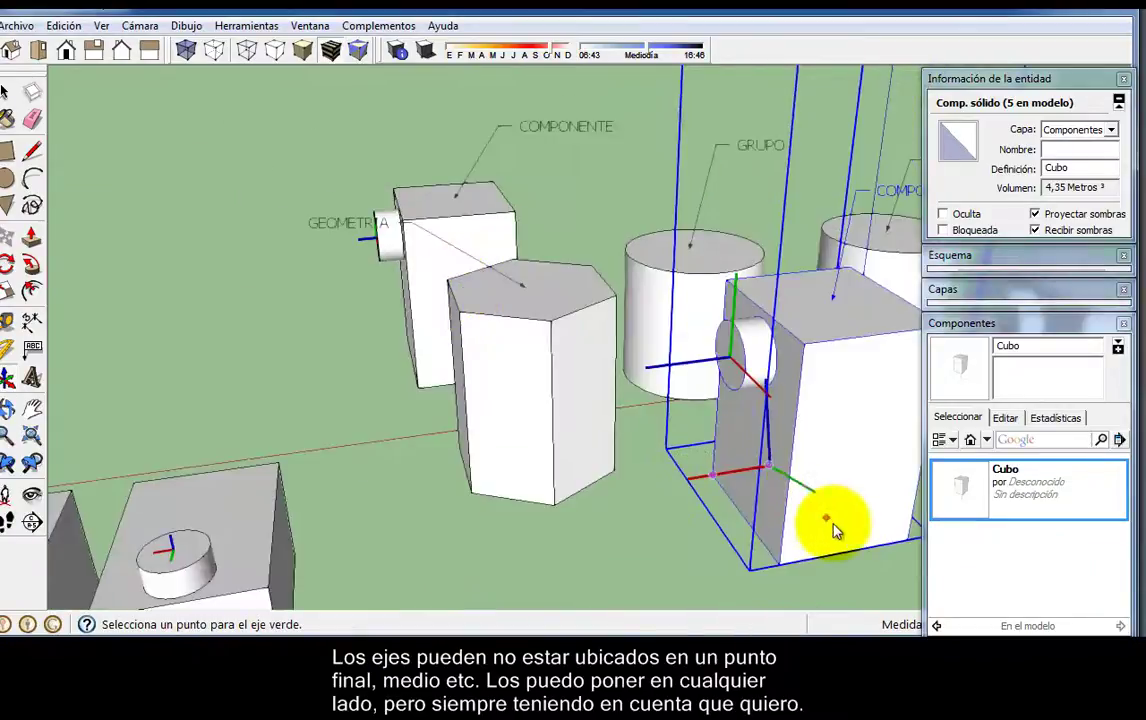
{"action": "left_click", "coordinate": [855, 558]}
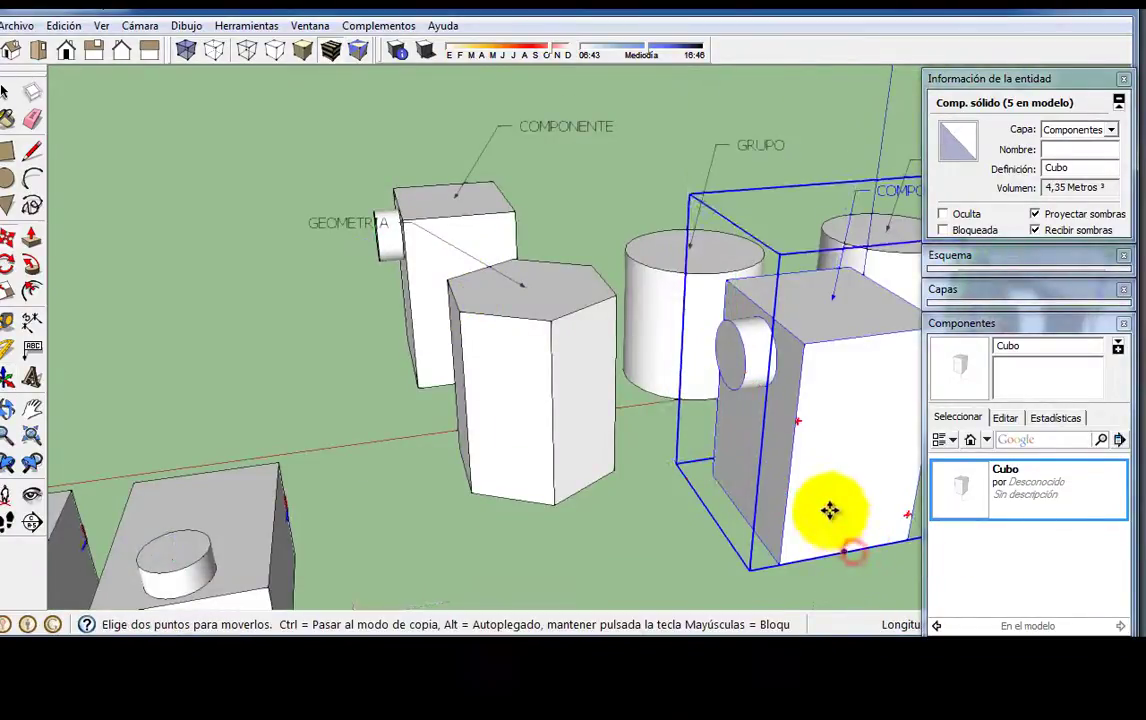
{"action": "scroll", "coordinate": [760, 470], "scroll_direction": "down", "scroll_amount": 3}
{"action": "scroll", "coordinate": [686, 414], "scroll_direction": "down", "scroll_amount": 2}
{"action": "mouse_move", "coordinate": [530, 470]}
{"action": "middle_mouse_down"}
{"action": "mouse_move", "coordinate": [872, 477]}
{"action": "mouse_move", "coordinate": [281, 443]}
{"action": "mouse_move", "coordinate": [775, 459]}
{"action": "mouse_move", "coordinate": [669, 470]}
{"action": "mouse_move", "coordinate": [762, 507]}
{"action": "mouse_move", "coordinate": [752, 504]}
{"action": "middle_mouse_up"}
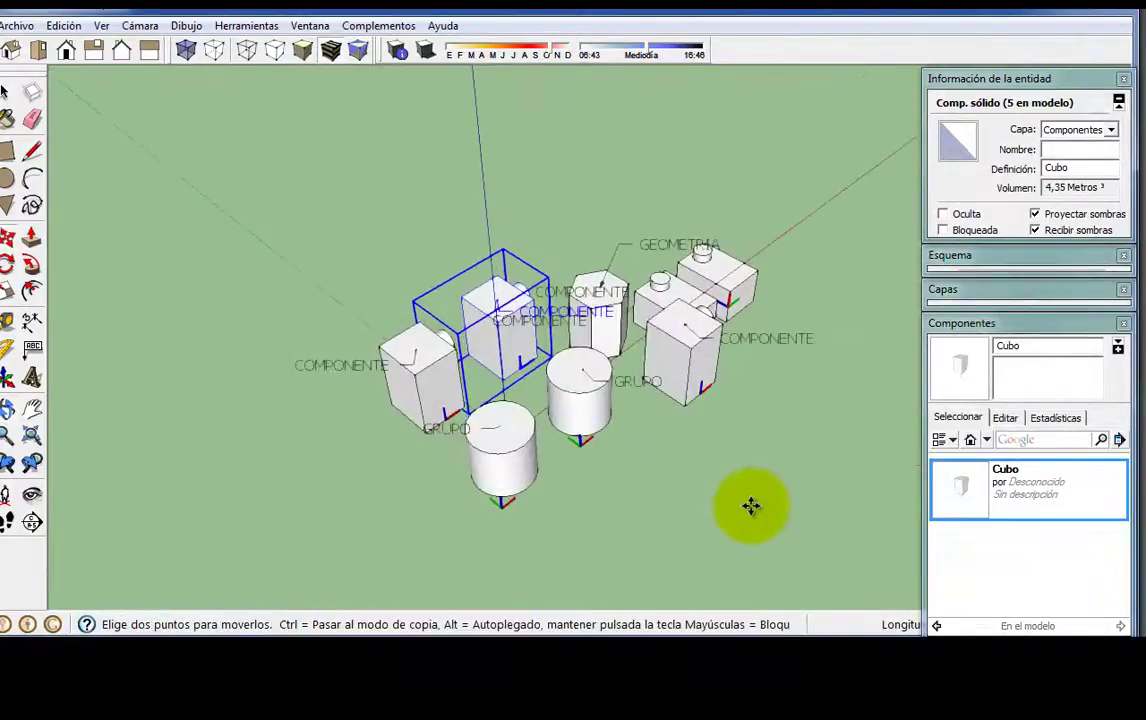
Place another Cubo from the Components panel at the row's right end, making six copies.
{"action": "left_click", "coordinate": [964, 490]}
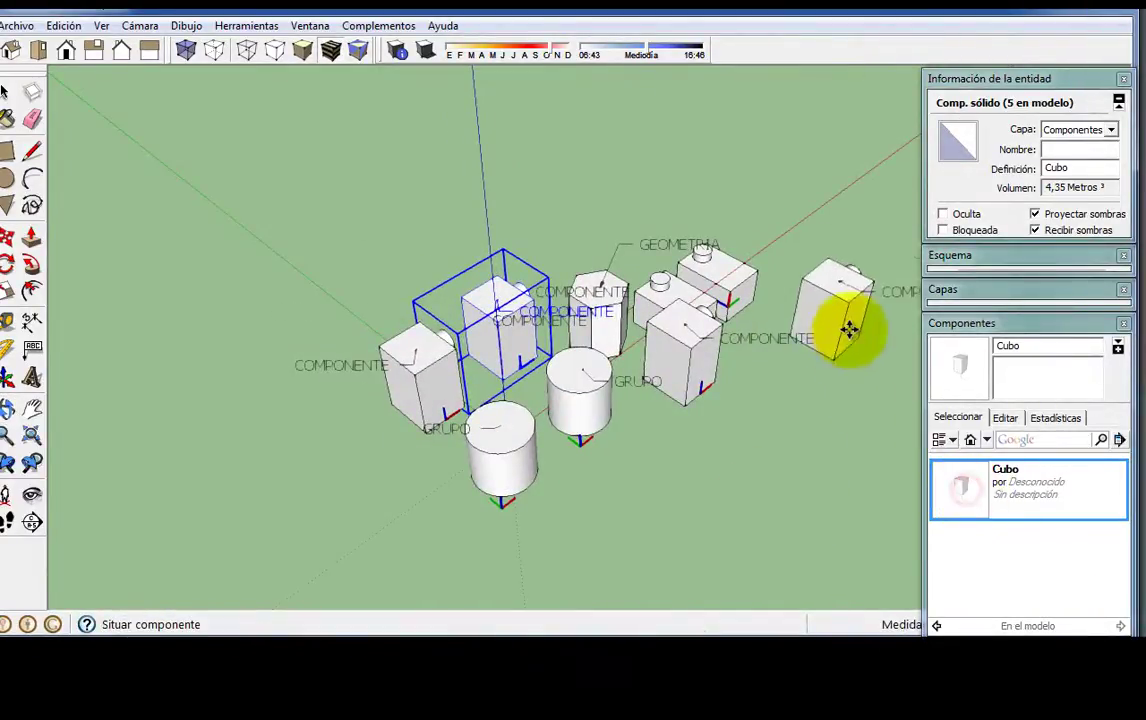
{"action": "left_click", "coordinate": [826, 310]}
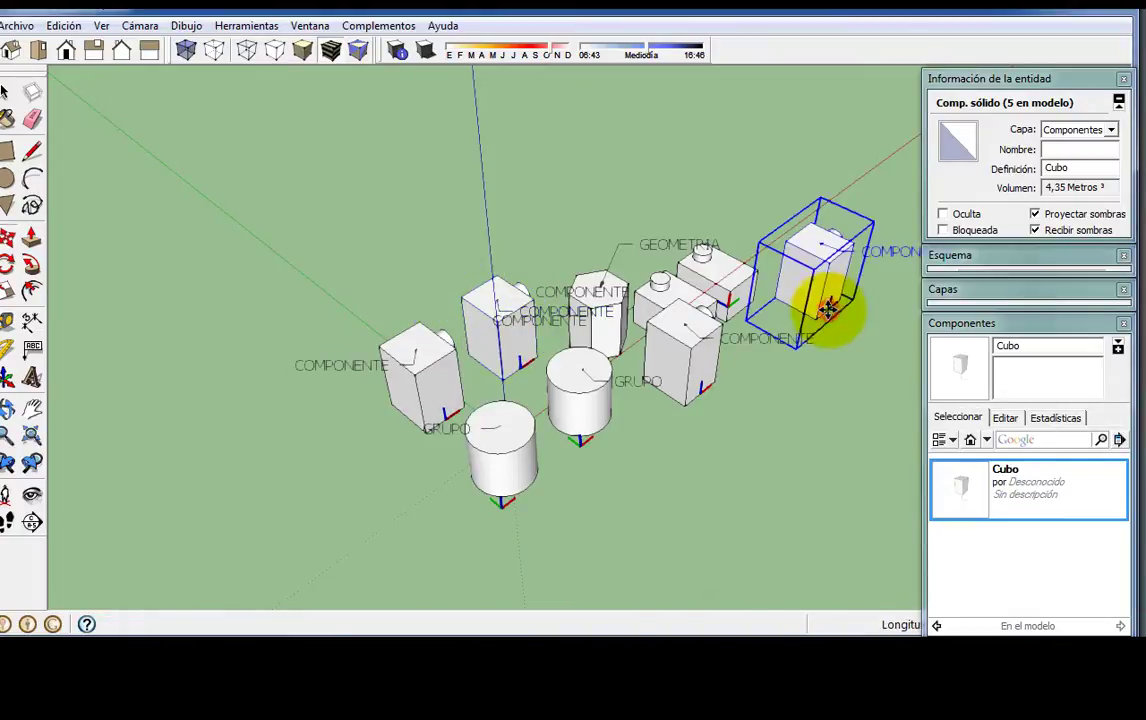
{"action": "middle_click_drag", "start_coordinate": [847, 356], "coordinate": [697, 368]}
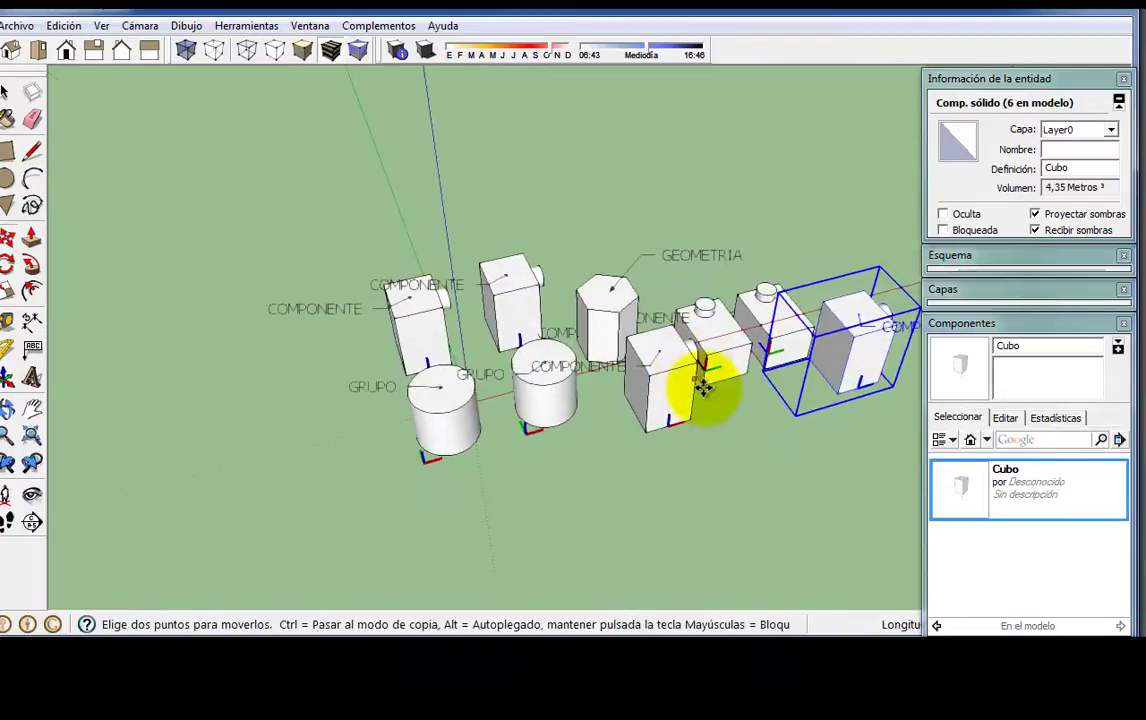
{"action": "middle_click_drag", "start_coordinate": [757, 466], "coordinate": [586, 428]}
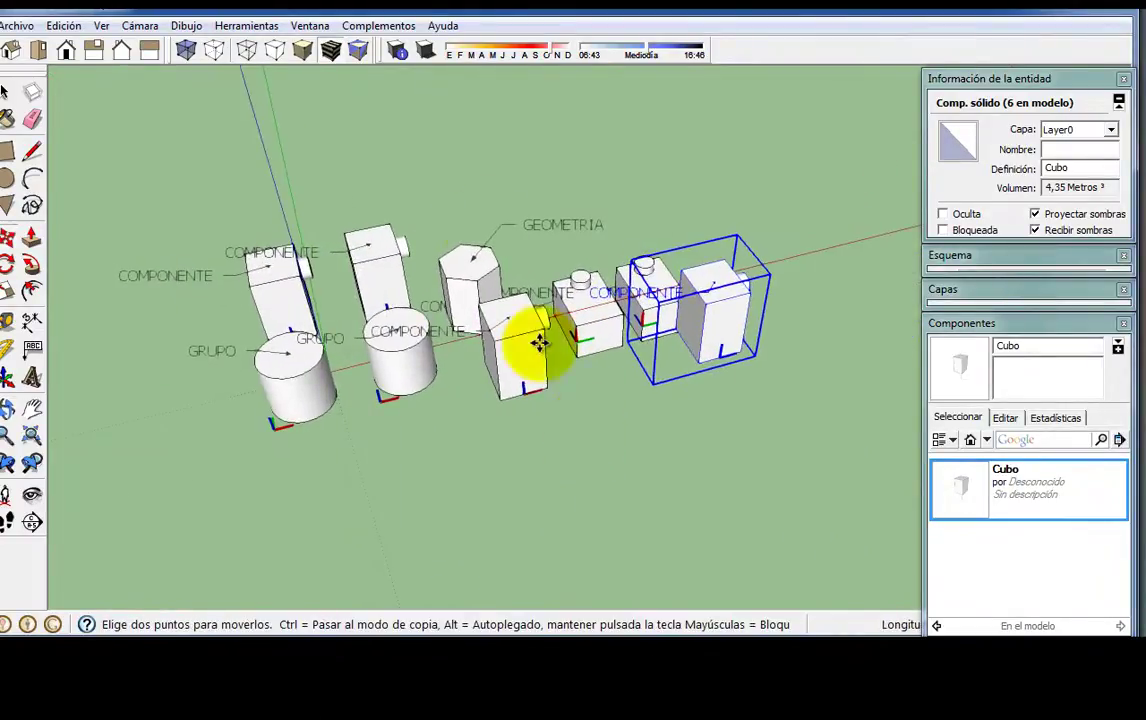
{"action": "left_click", "coordinate": [309, 26]}
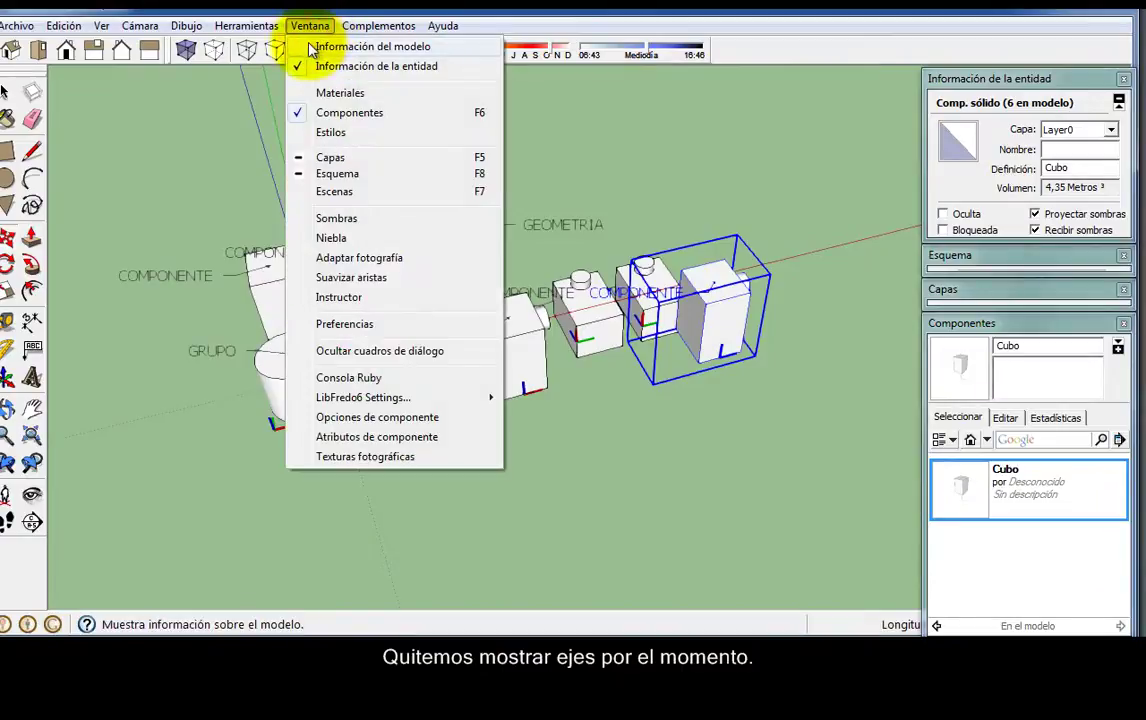
Turn off Mostrar ejes de componente in Información del modelo > Componentes.
{"action": "left_click", "coordinate": [312, 46]}
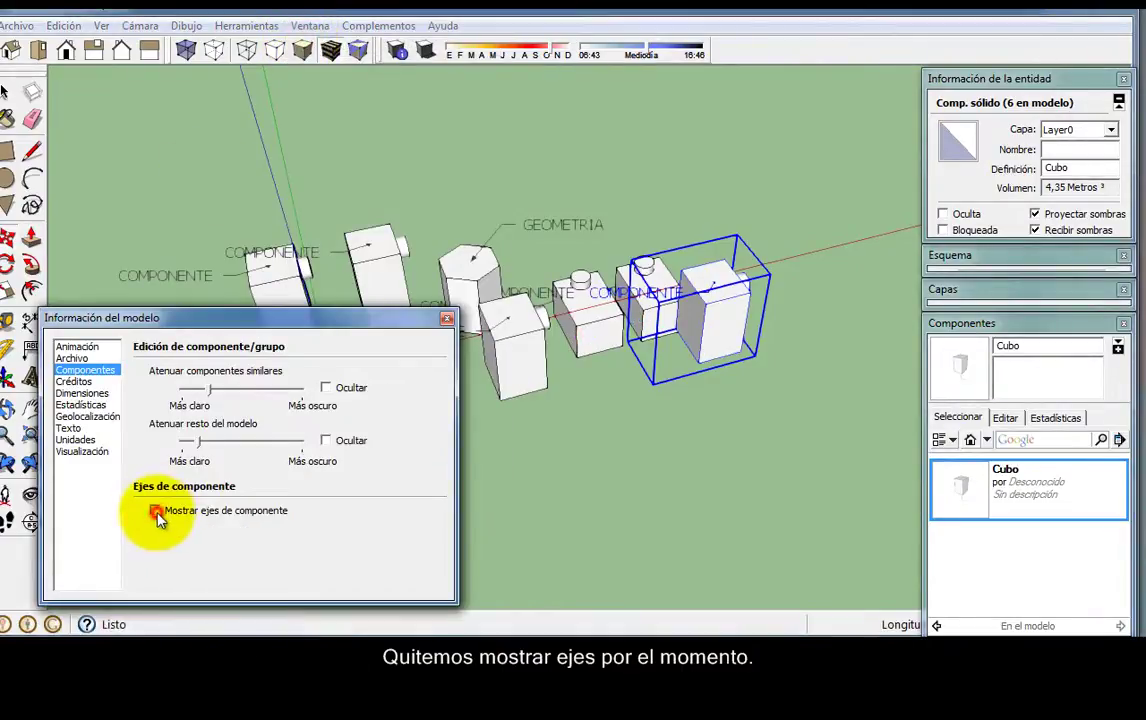
{"action": "left_click", "coordinate": [446, 318]}
{"action": "mouse_move", "coordinate": [460, 318]}
{"action": "middle_mouse_down"}
{"action": "mouse_move", "coordinate": [499, 430]}
{"action": "mouse_move", "coordinate": [215, 355]}
{"action": "mouse_move", "coordinate": [593, 402]}
{"action": "mouse_move", "coordinate": [606, 453]}
{"action": "mouse_move", "coordinate": [153, 448]}
{"action": "mouse_move", "coordinate": [162, 481]}
{"action": "middle_mouse_up"}
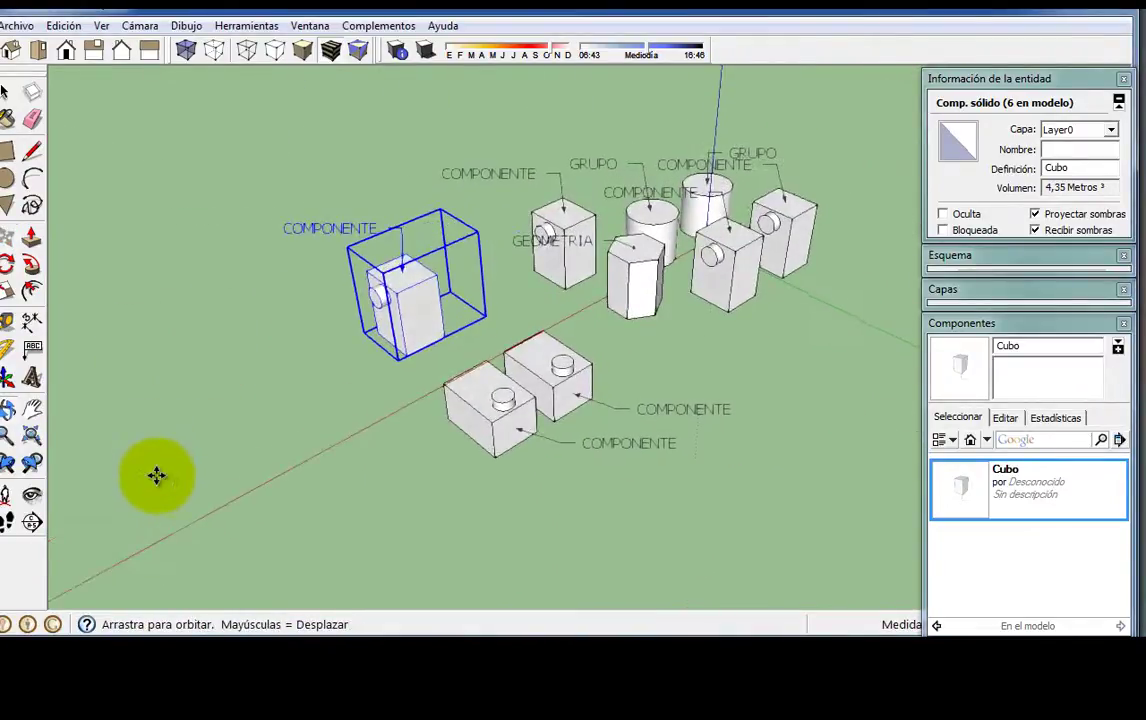
Select the Cubo instance beside the hexagonal prism.
{"action": "middle_click_drag", "start_coordinate": [371, 523], "coordinate": [281, 524]}
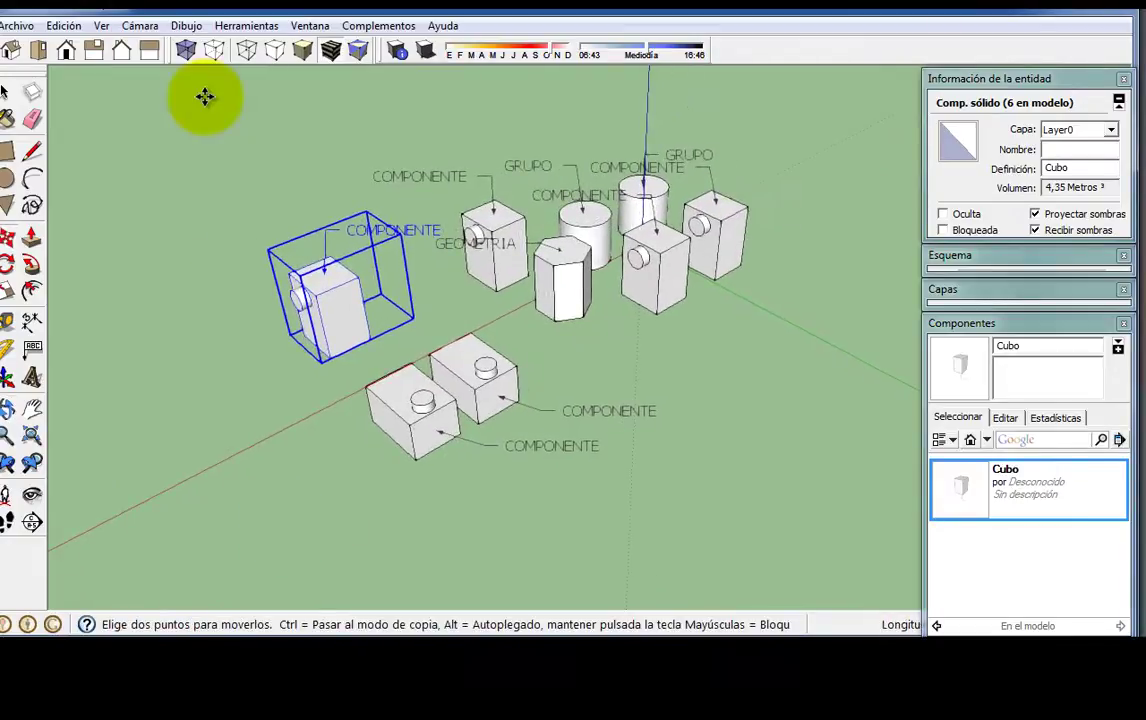
{"action": "key", "text": "space"}
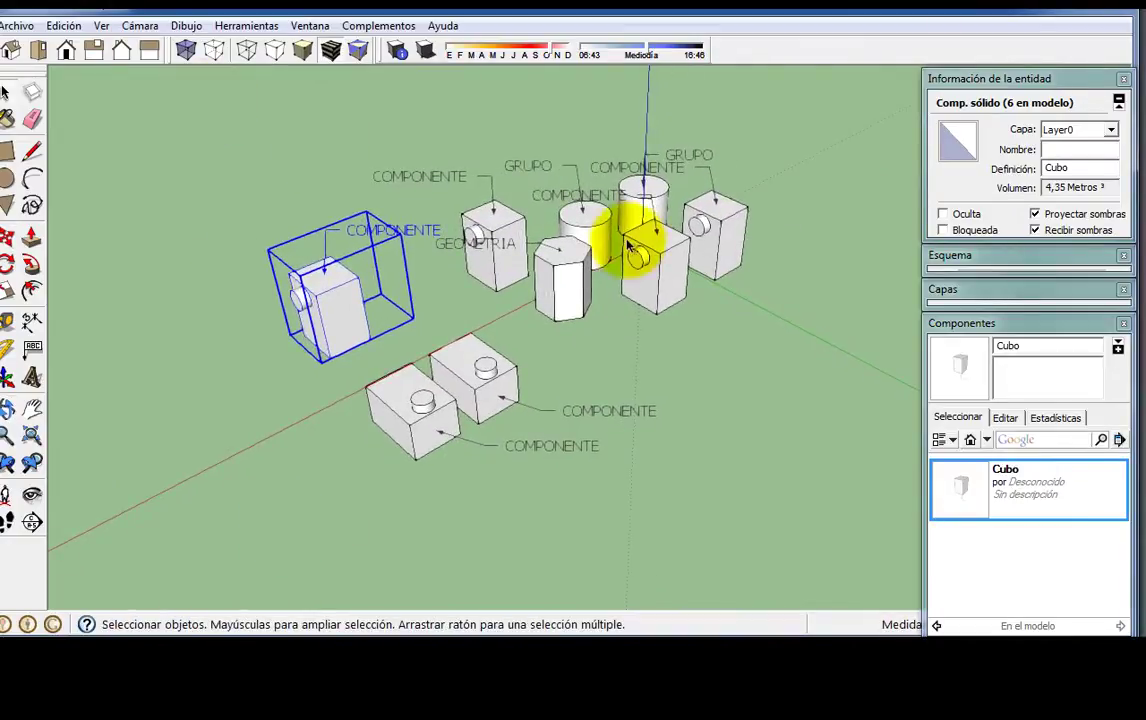
{"action": "left_click", "coordinate": [666, 275]}
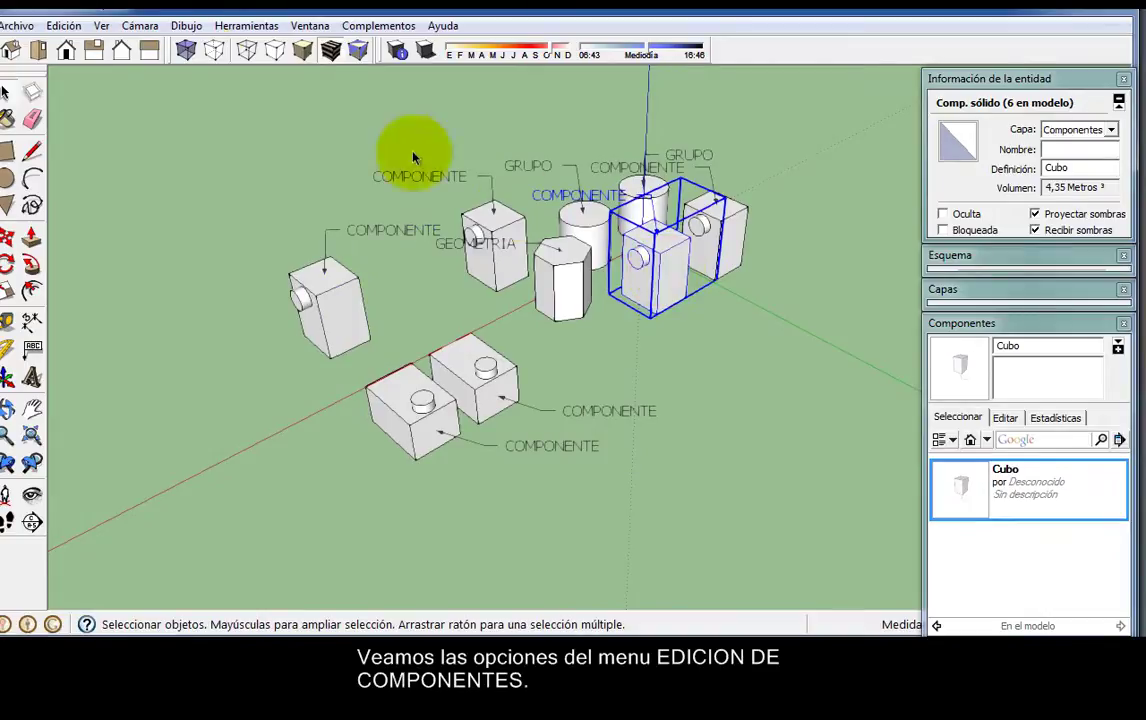
Enable Ver > Edición de componentes > Ocultar componentes similares, then open and close the cube edit to test it.
{"action": "left_click", "coordinate": [101, 25]}
{"action": "mouse_move", "coordinate": [178, 285]}
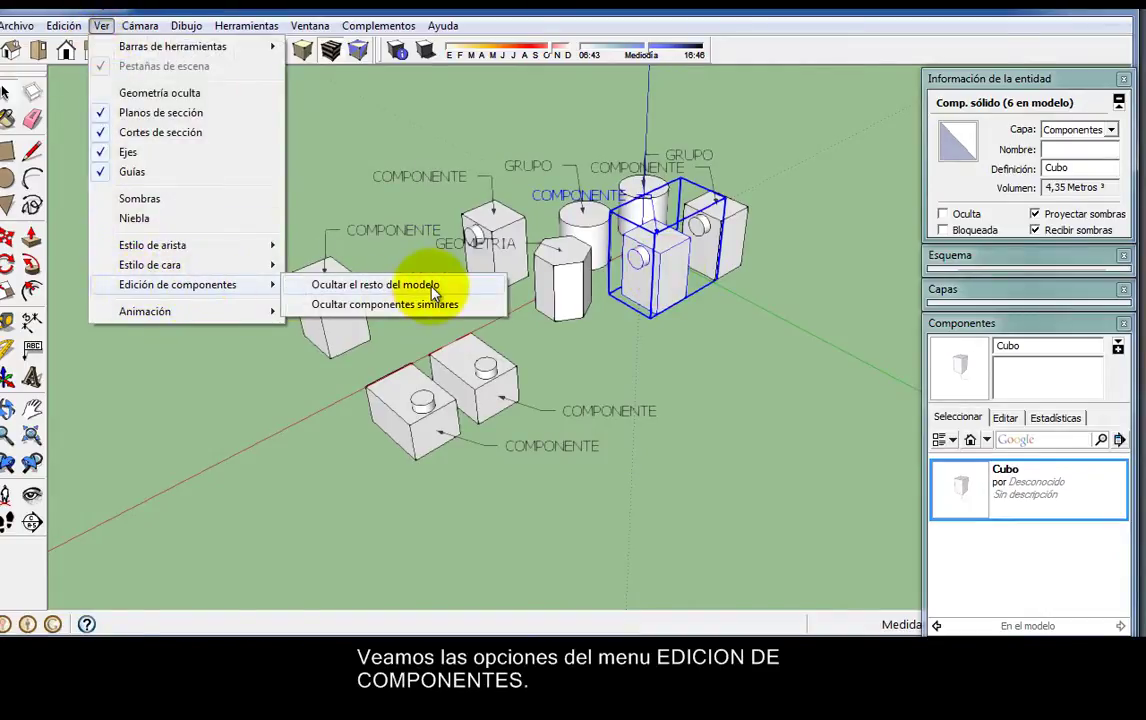
{"action": "left_click", "coordinate": [431, 313]}
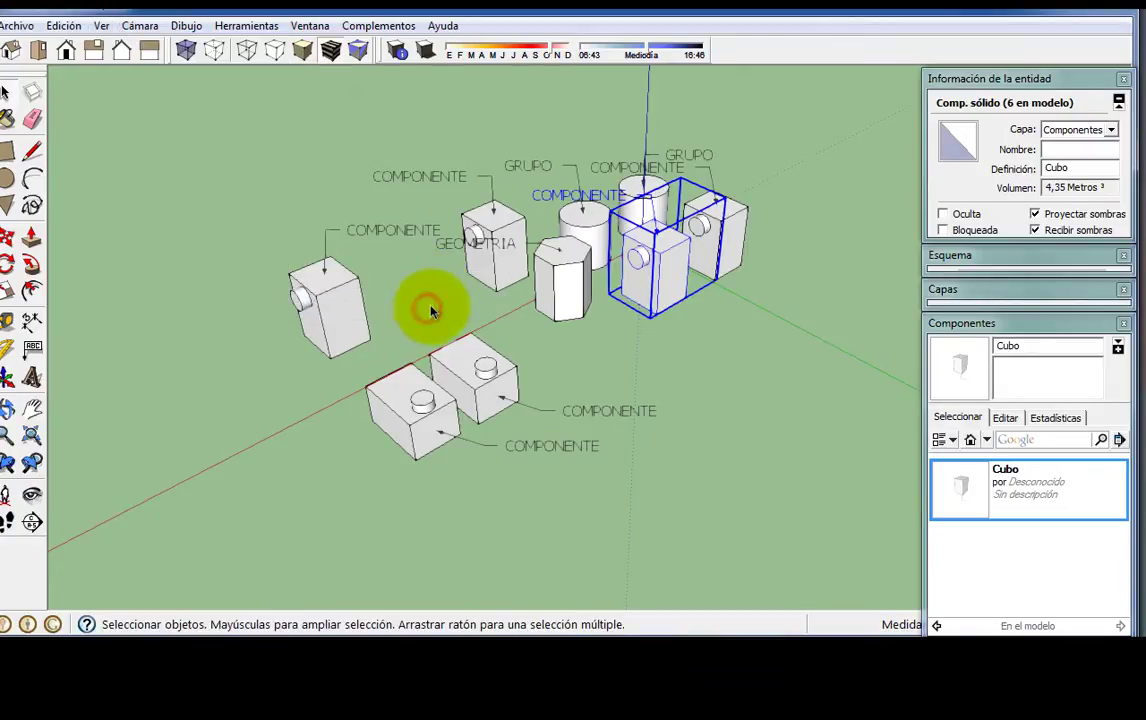
{"action": "double_click", "coordinate": [676, 273]}
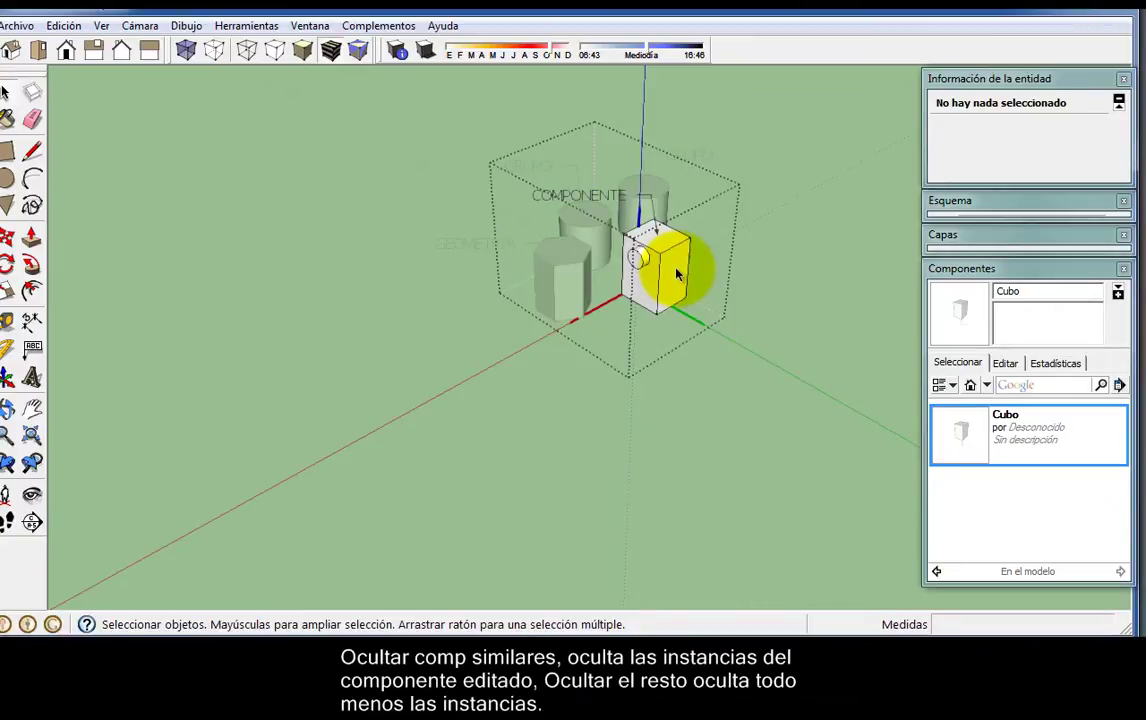
{"action": "left_click", "coordinate": [697, 402]}
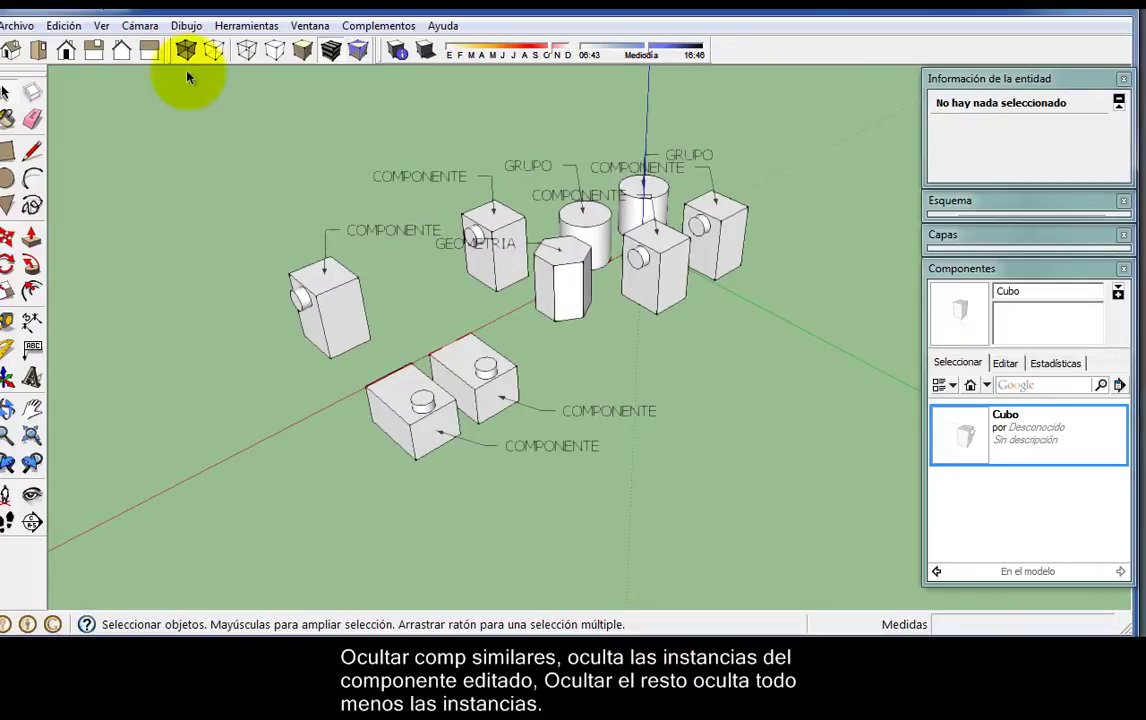
In Ver > Edición de componentes, turn off Ocultar componentes similares and turn on Ocultar el resto del modelo.
{"action": "left_click", "coordinate": [102, 26]}
{"action": "mouse_move", "coordinate": [177, 285]}
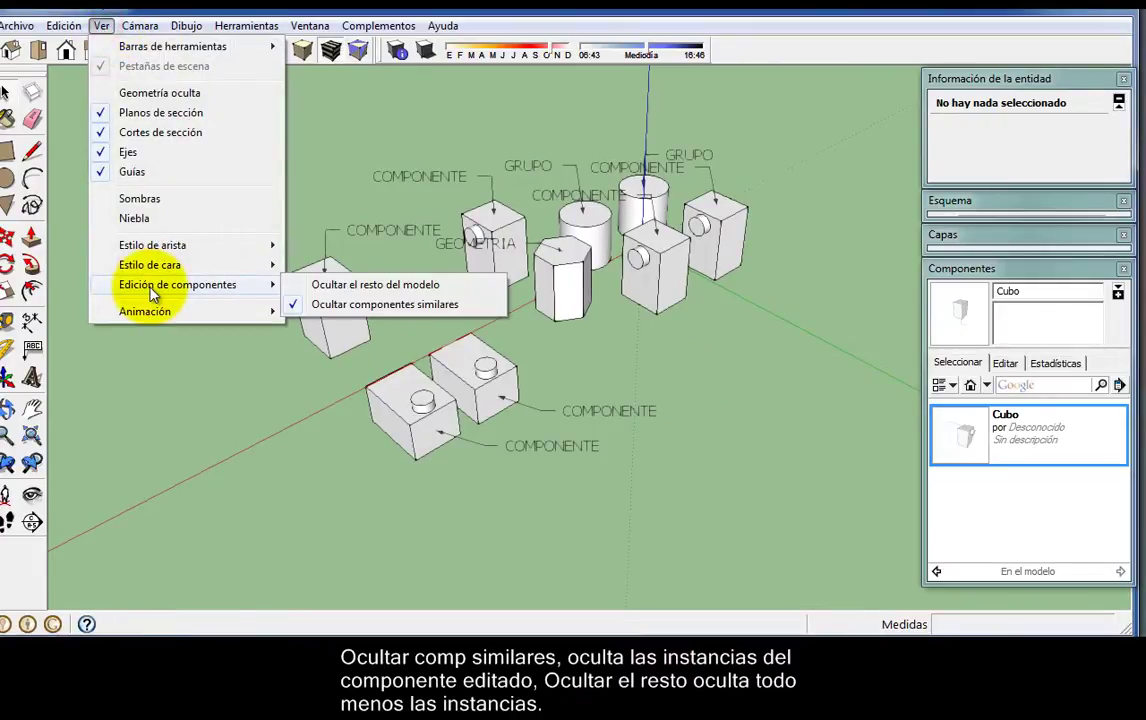
{"action": "left_click", "coordinate": [285, 303]}
{"action": "left_click", "coordinate": [102, 26]}
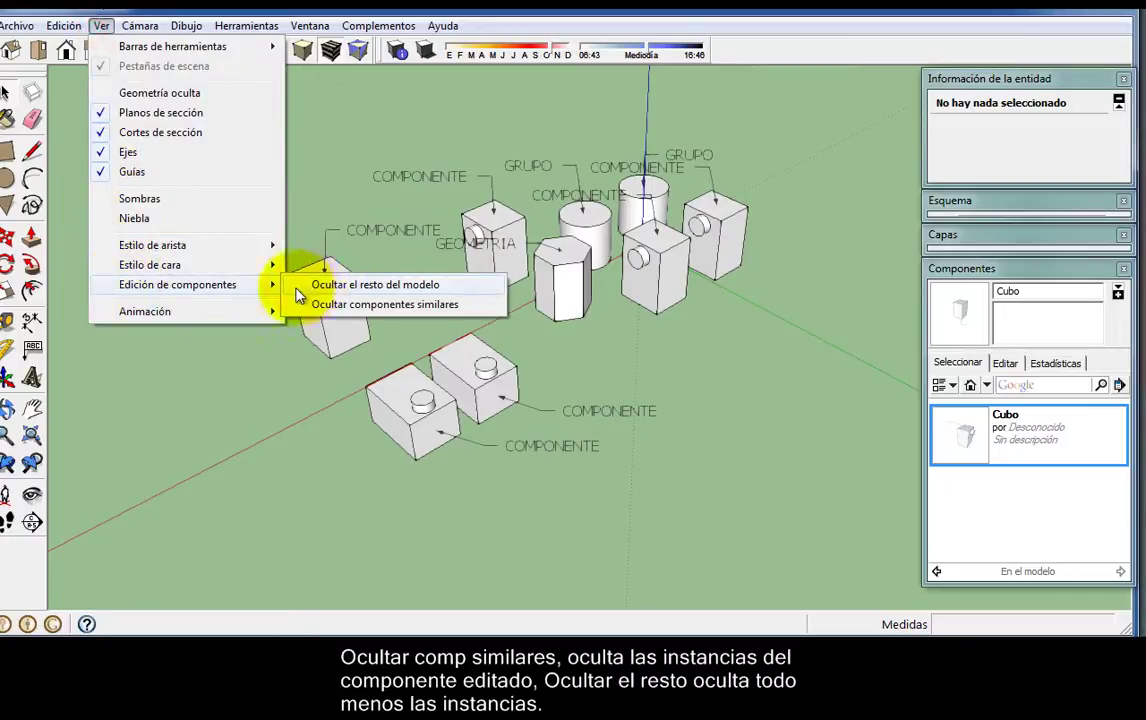
{"action": "left_click", "coordinate": [298, 285]}
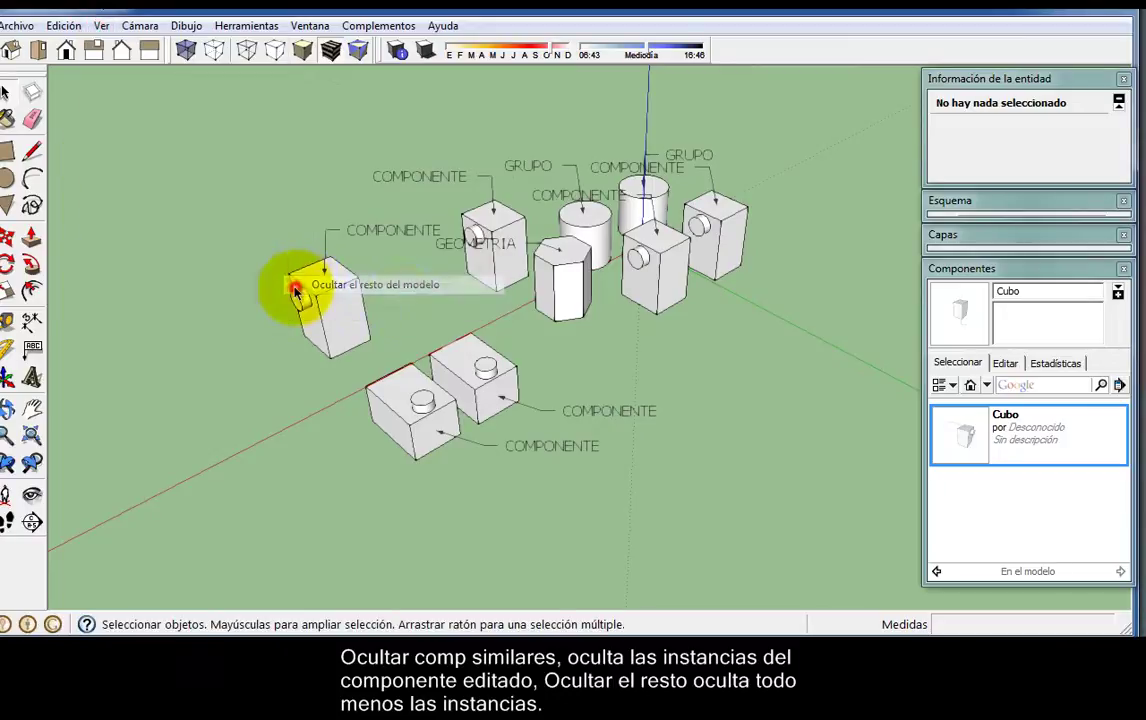
Open the cube and the cylinder group for editing in turn, ending inside the Cubo edit.
{"action": "double_click", "coordinate": [650, 288]}
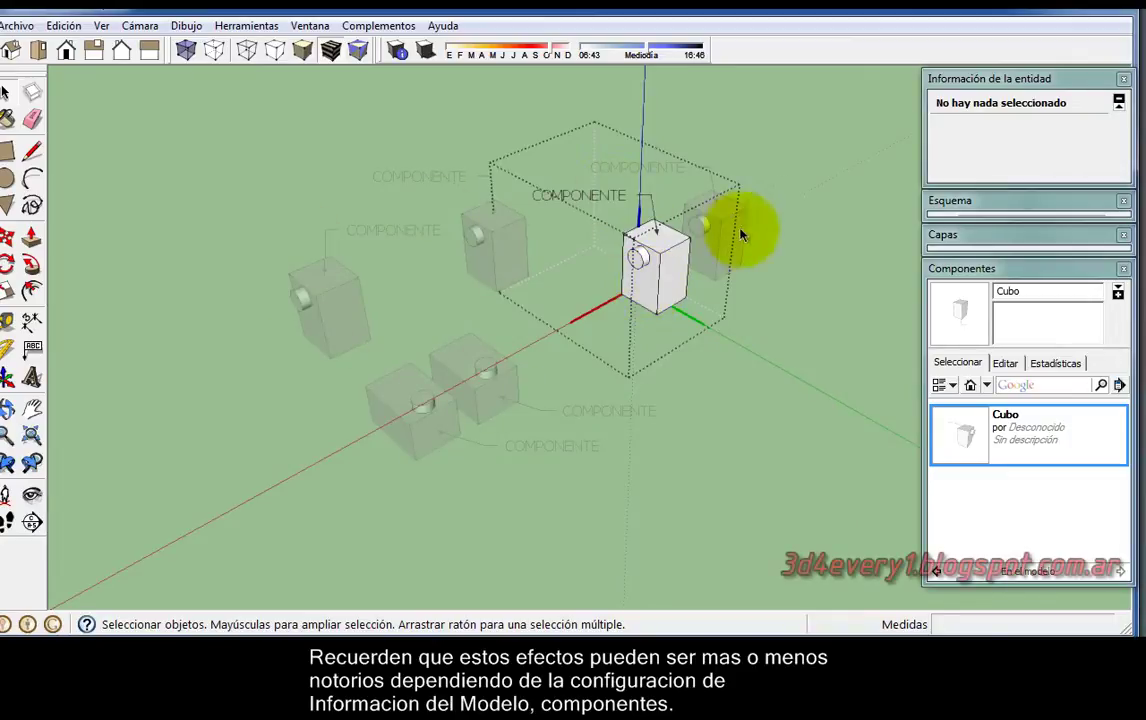
{"action": "left_click", "coordinate": [815, 430]}
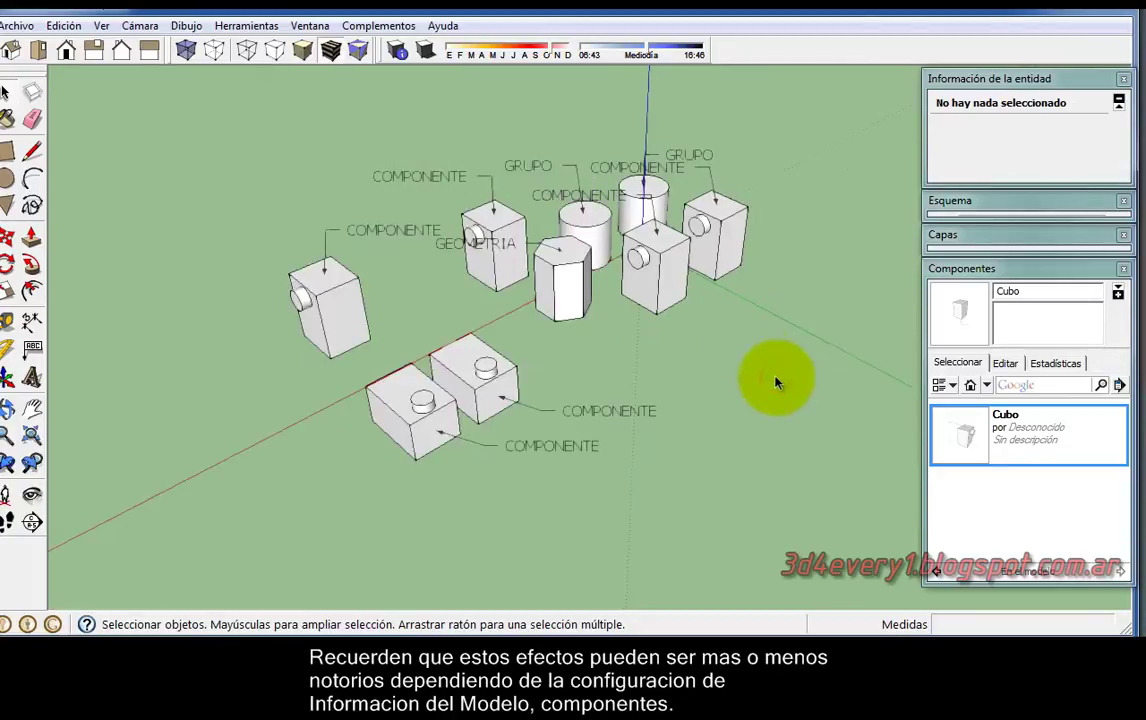
{"action": "double_click", "coordinate": [595, 225]}
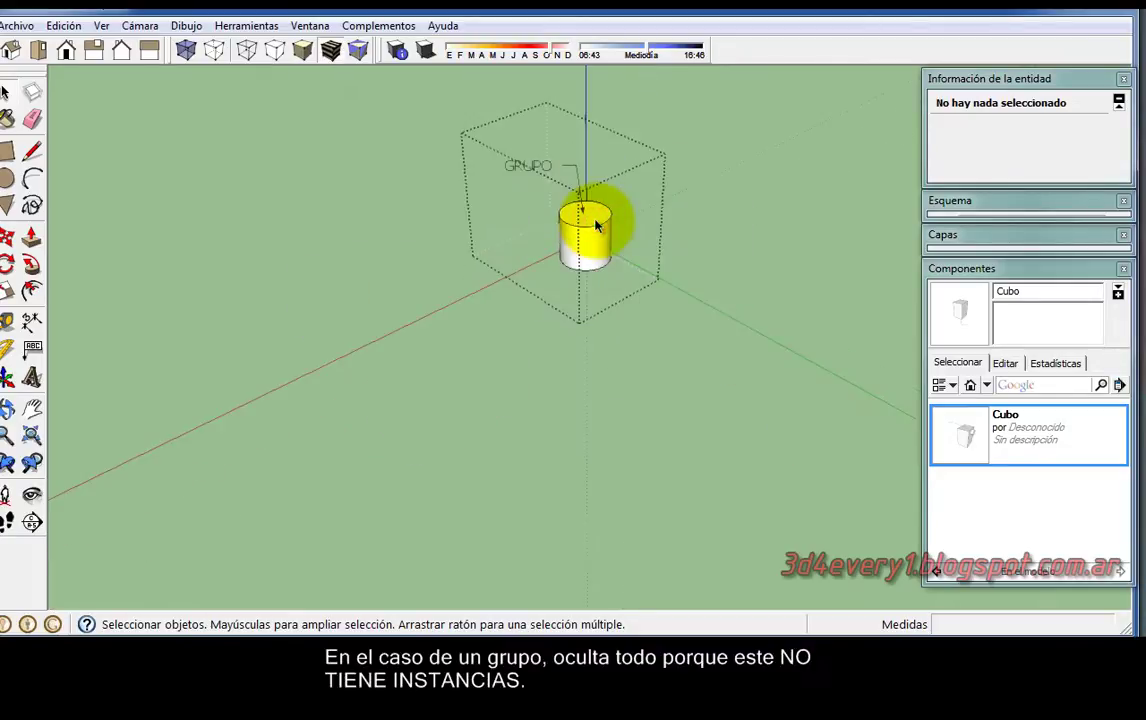
{"action": "left_click", "coordinate": [758, 400]}
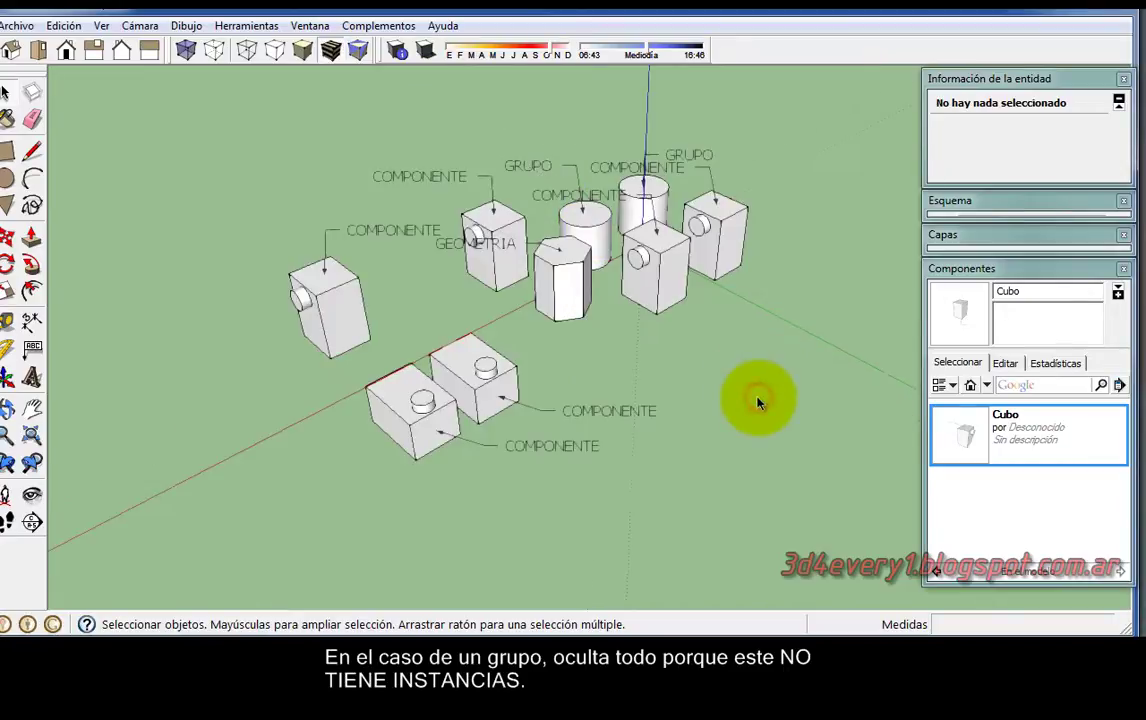
{"action": "double_click", "coordinate": [651, 289]}
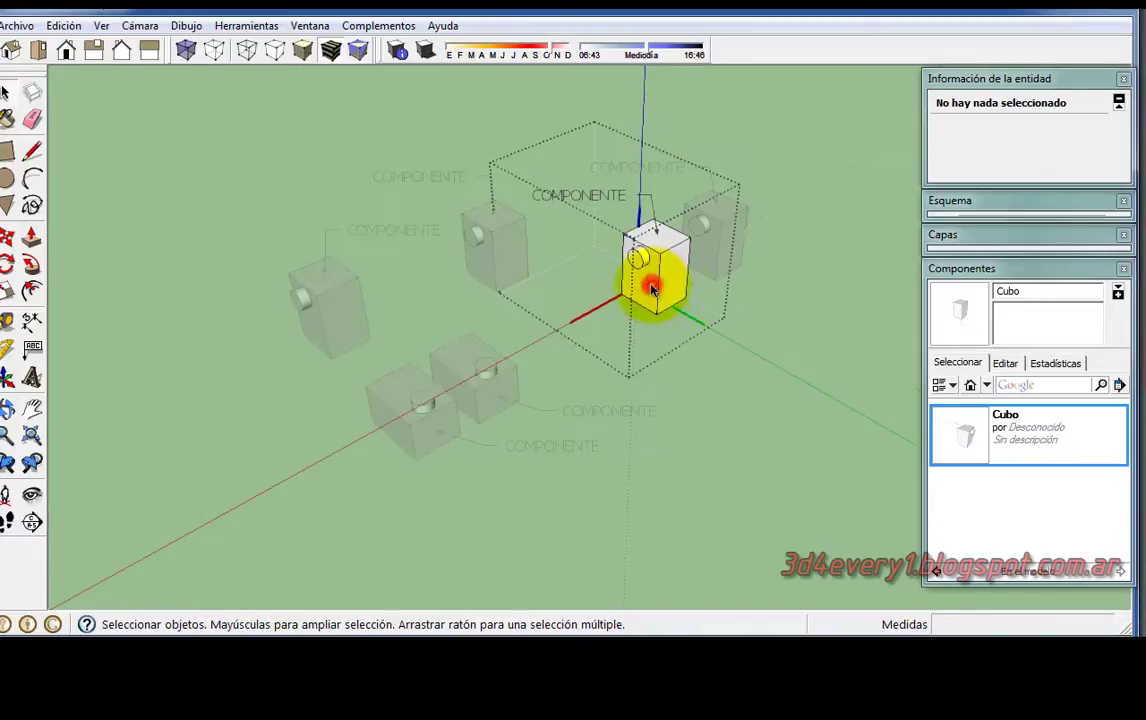
In Model Info > Components, adjust the Fade similar slider, leave Hide similar off, then exit the Cubo edit.
{"action": "left_click", "coordinate": [310, 25]}
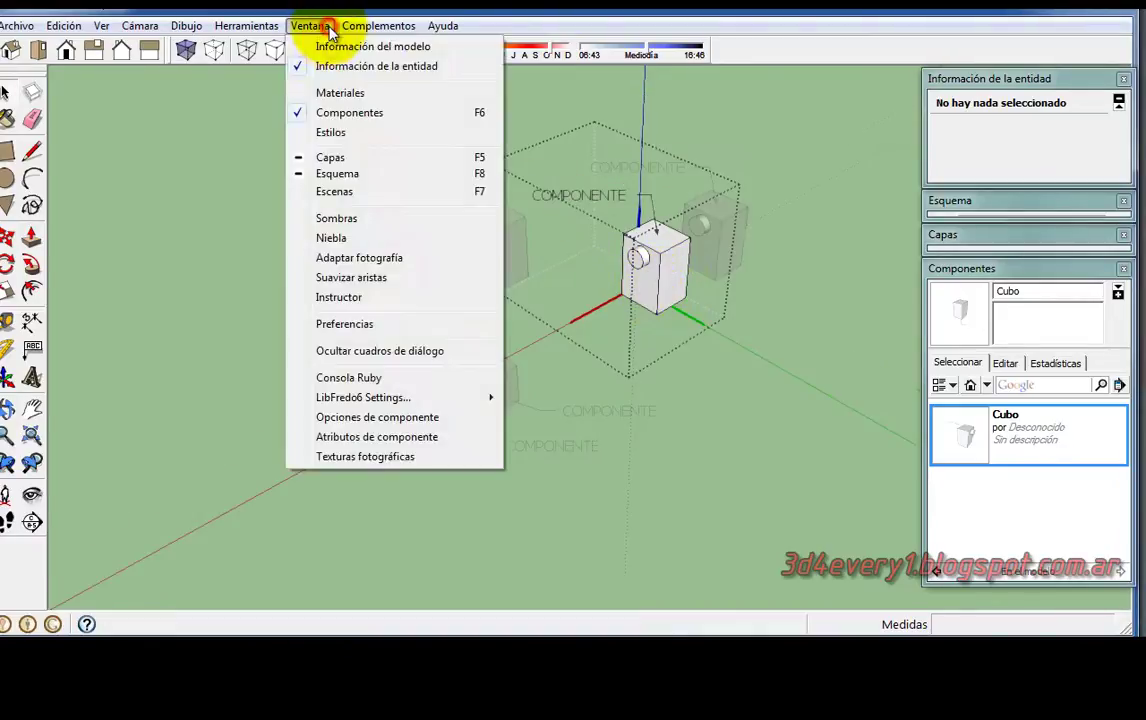
{"action": "left_click", "coordinate": [320, 50]}
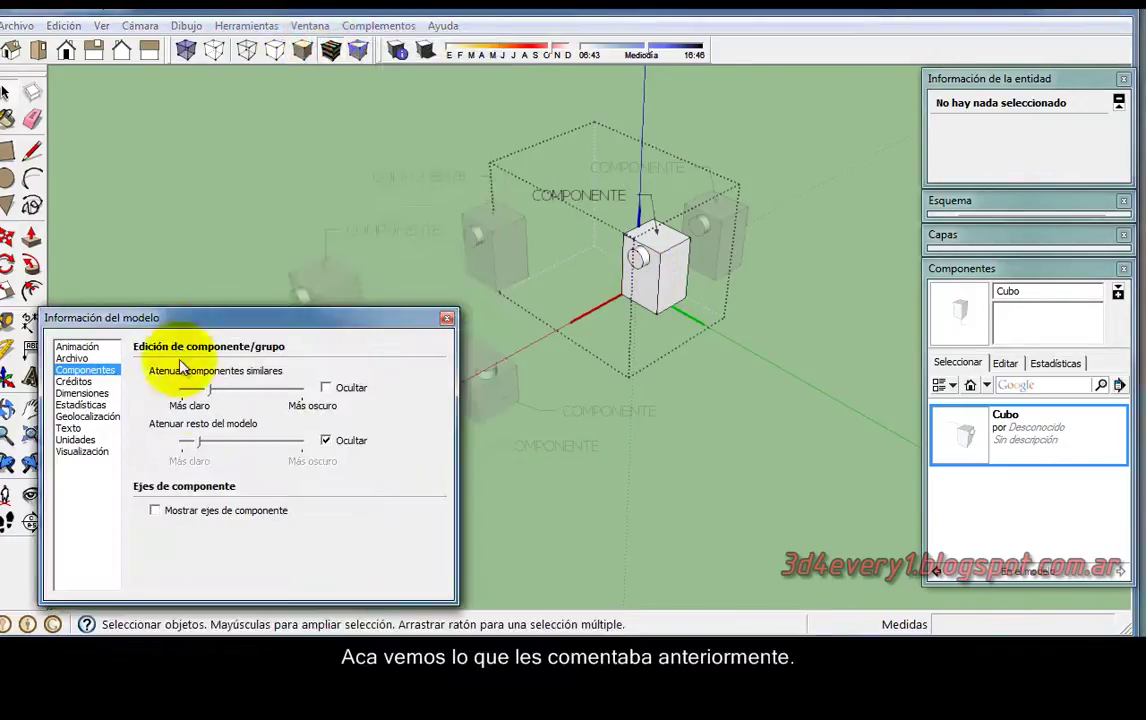
{"action": "mouse_move", "coordinate": [210, 400]}
{"action": "left_mouse_down"}
{"action": "mouse_move", "coordinate": [256, 397]}
{"action": "mouse_move", "coordinate": [188, 397]}
{"action": "mouse_move", "coordinate": [221, 398]}
{"action": "left_mouse_up"}
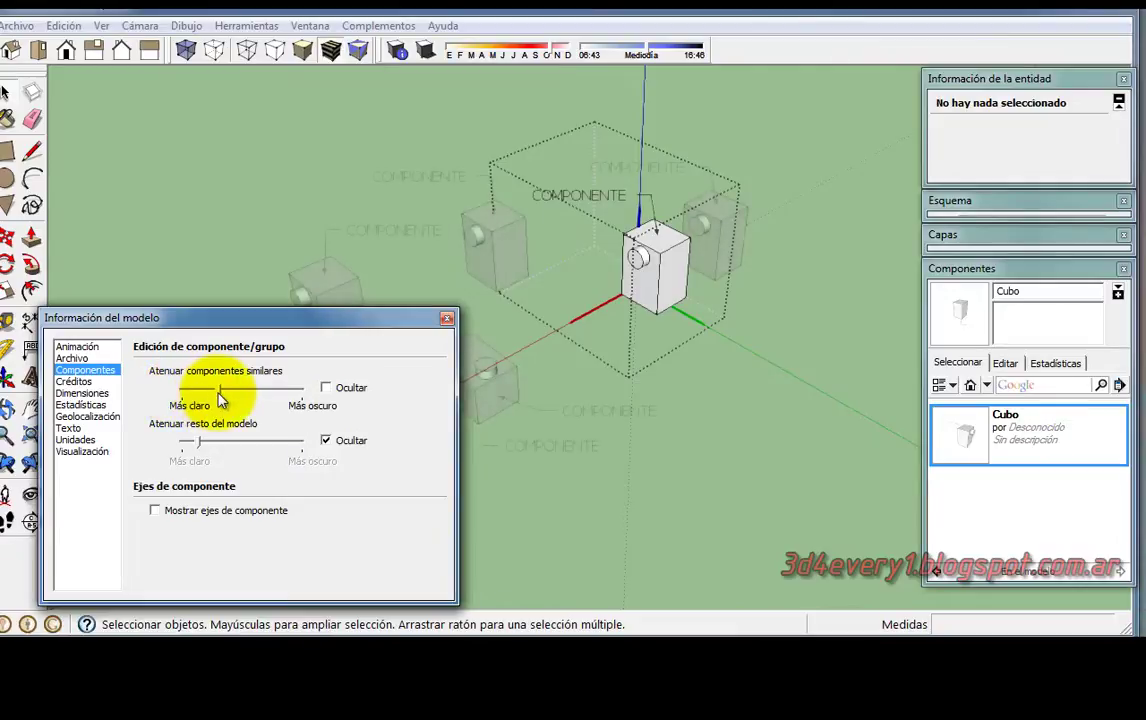
{"action": "left_click", "coordinate": [326, 388]}
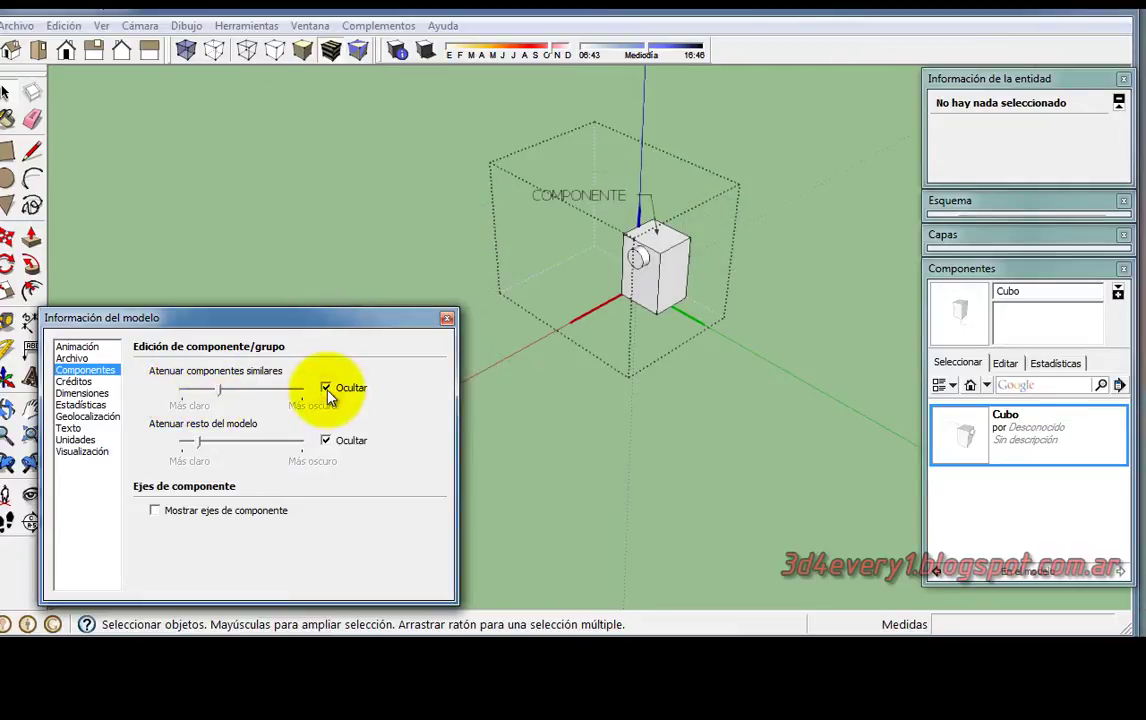
{"action": "left_click", "coordinate": [326, 388]}
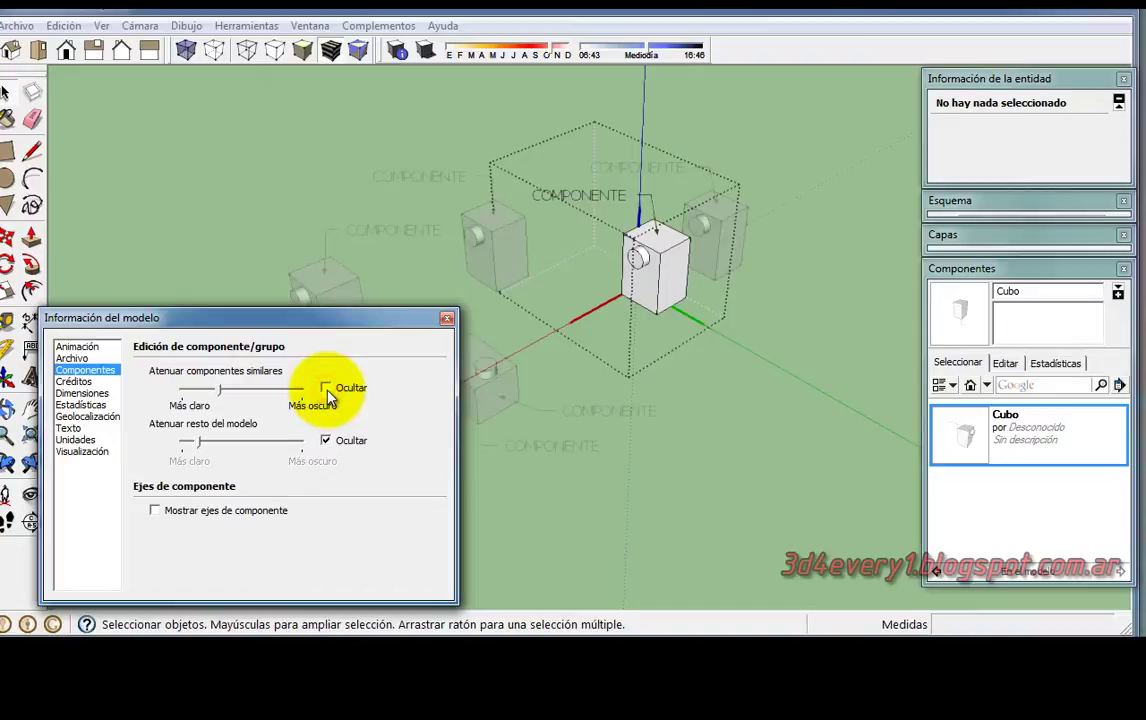
{"action": "left_click", "coordinate": [326, 388]}
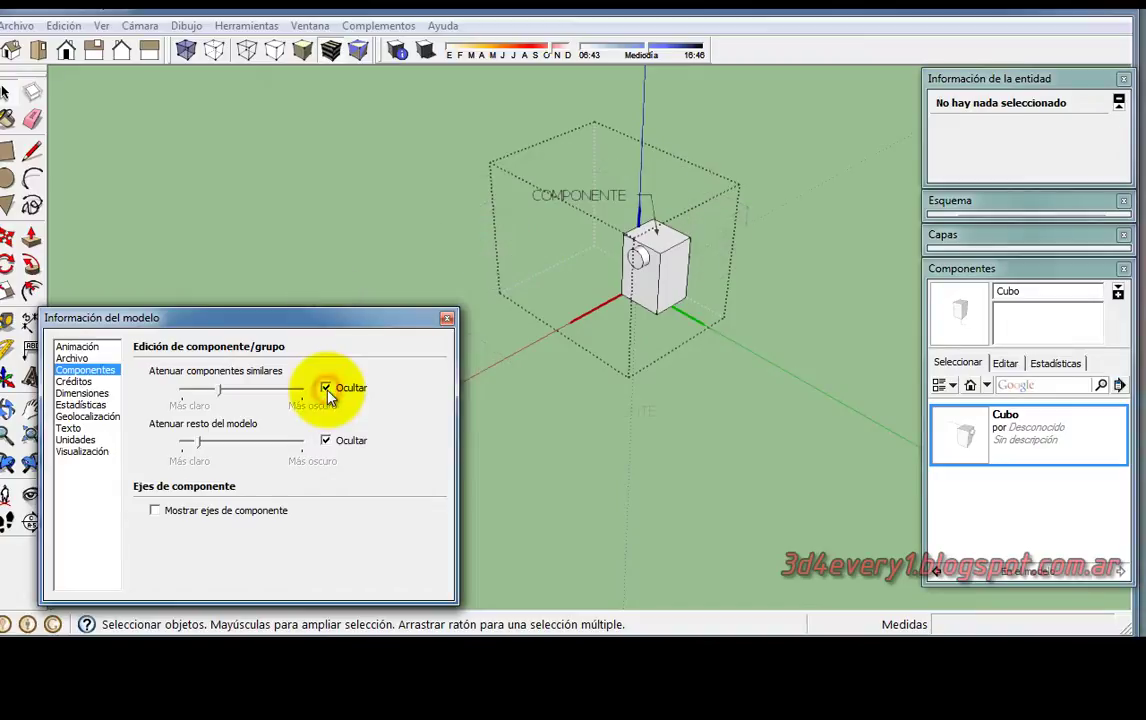
{"action": "left_click", "coordinate": [326, 388]}
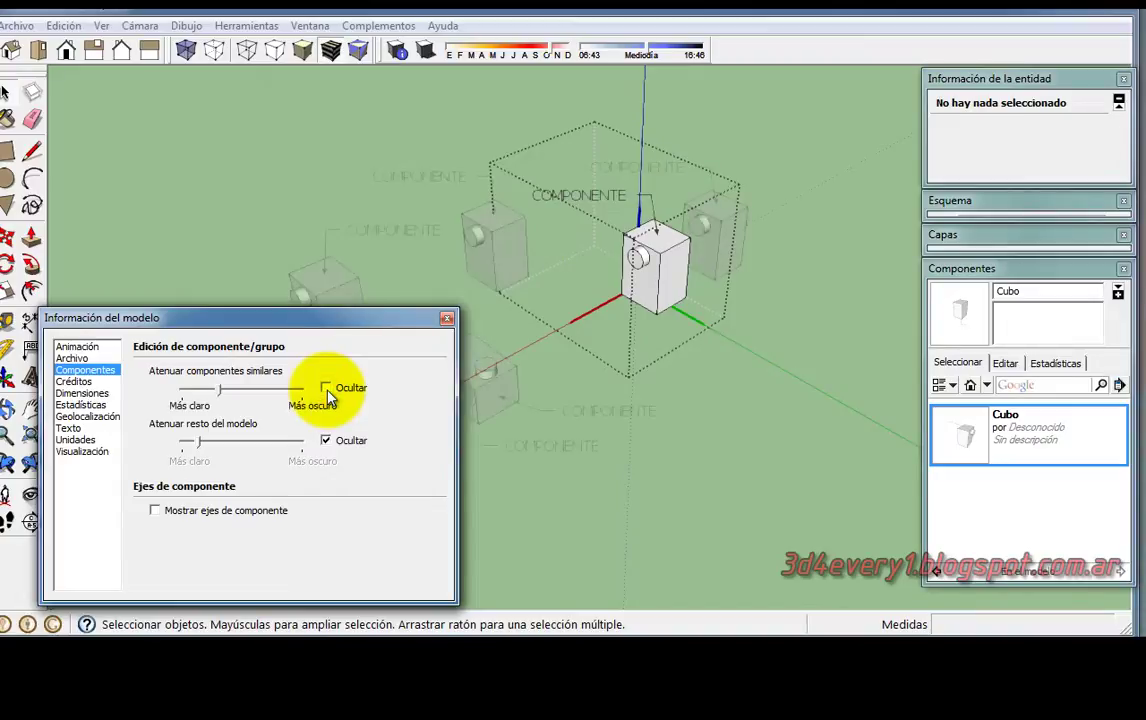
{"action": "left_click", "coordinate": [447, 318]}
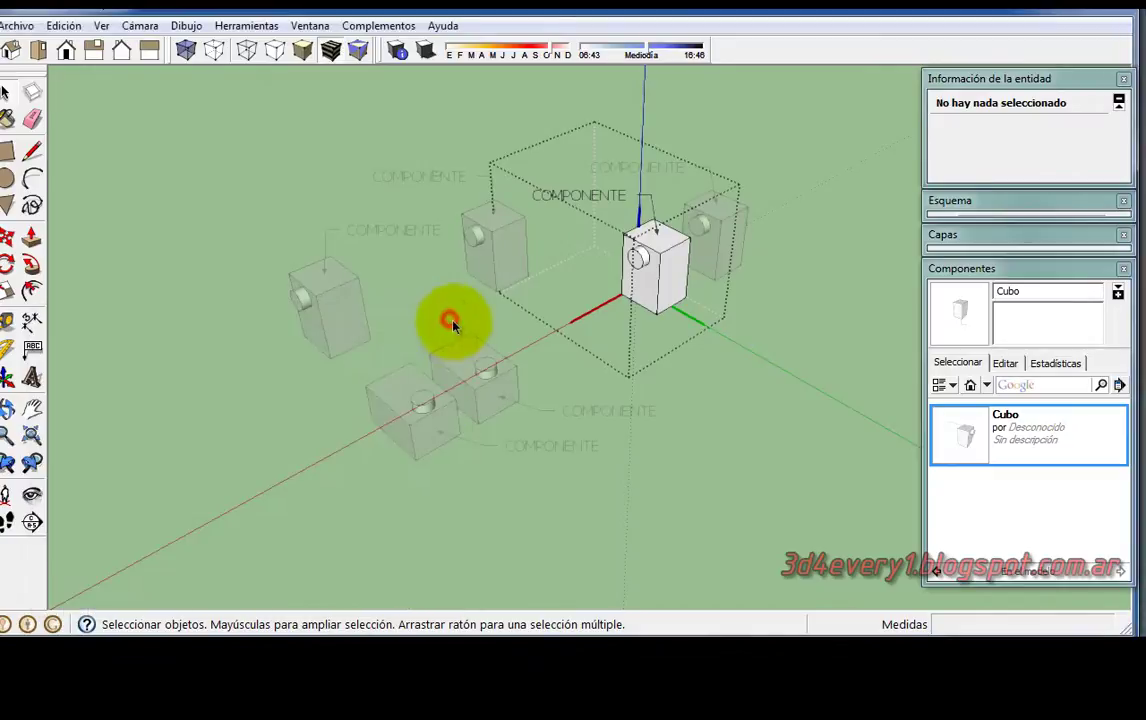
{"action": "left_click", "coordinate": [741, 459]}
{"action": "mouse_move", "coordinate": [512, 450]}
{"action": "middle_mouse_down"}
{"action": "mouse_move", "coordinate": [814, 409]}
{"action": "mouse_move", "coordinate": [350, 481]}
{"action": "mouse_move", "coordinate": [651, 492]}
{"action": "mouse_move", "coordinate": [194, 483]}
{"action": "mouse_move", "coordinate": [545, 527]}
{"action": "mouse_move", "coordinate": [344, 556]}
{"action": "mouse_move", "coordinate": [542, 524]}
{"action": "mouse_move", "coordinate": [524, 537]}
{"action": "mouse_move", "coordinate": [543, 535]}
{"action": "middle_mouse_up"}
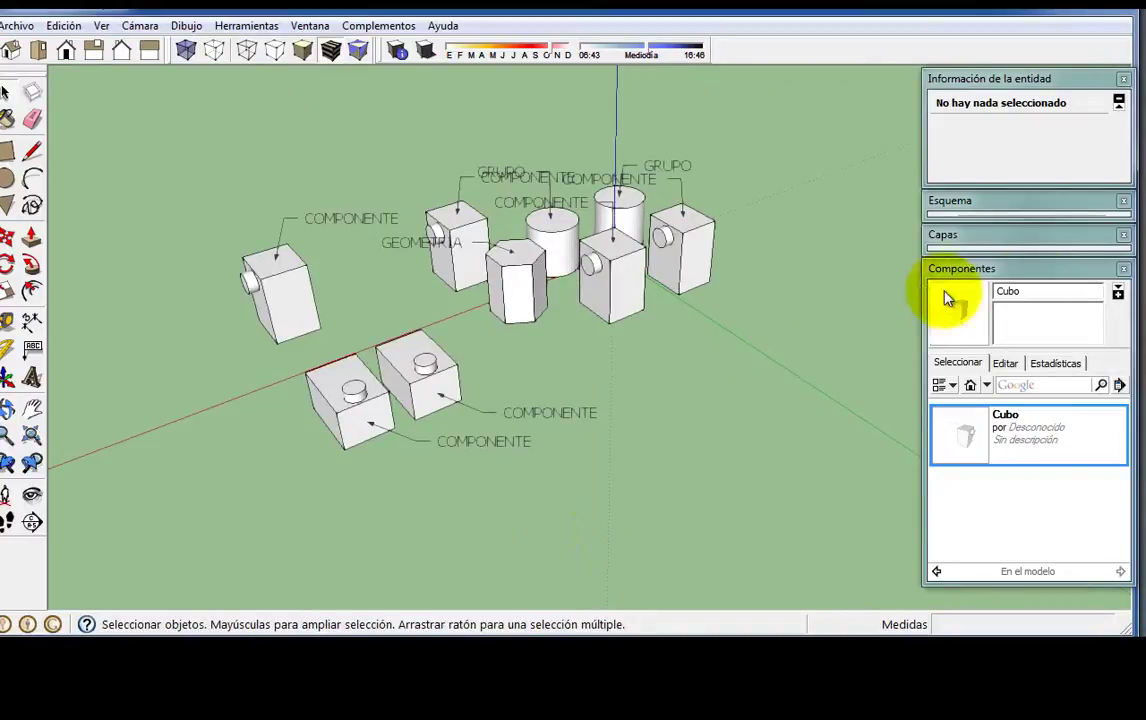
Switch from the Components tray to Layers and turn off Visible for Grupos, Geometria and Componentes.
{"action": "left_click", "coordinate": [1047, 268]}
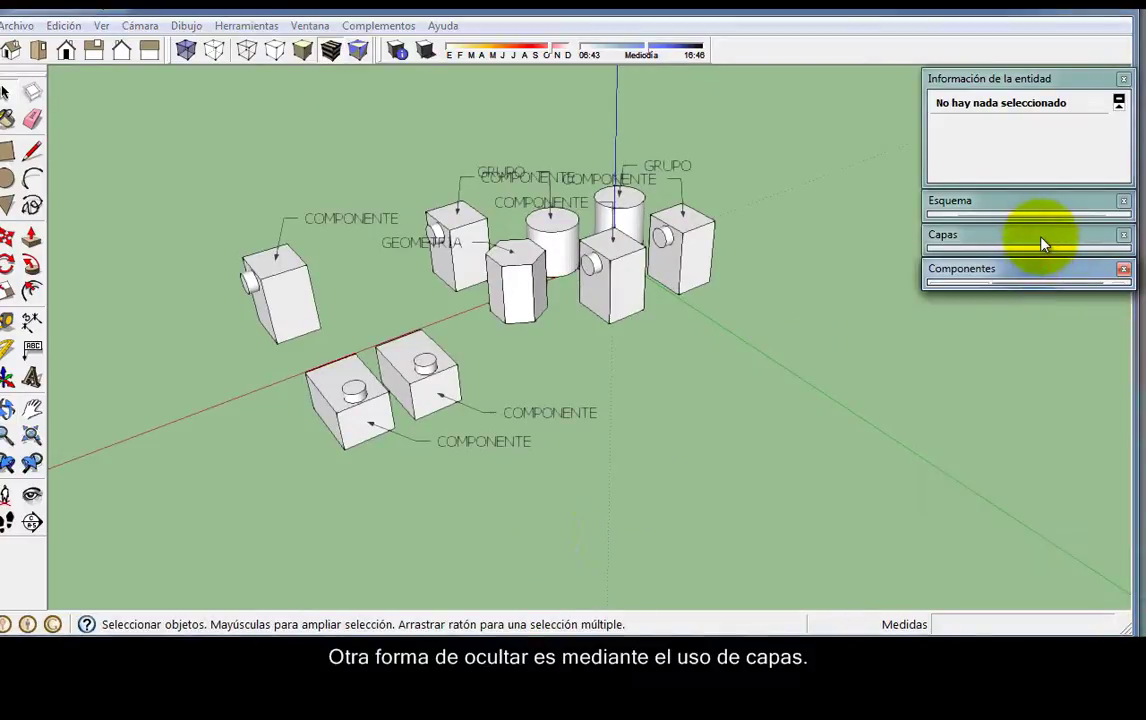
{"action": "left_click", "coordinate": [1041, 243]}
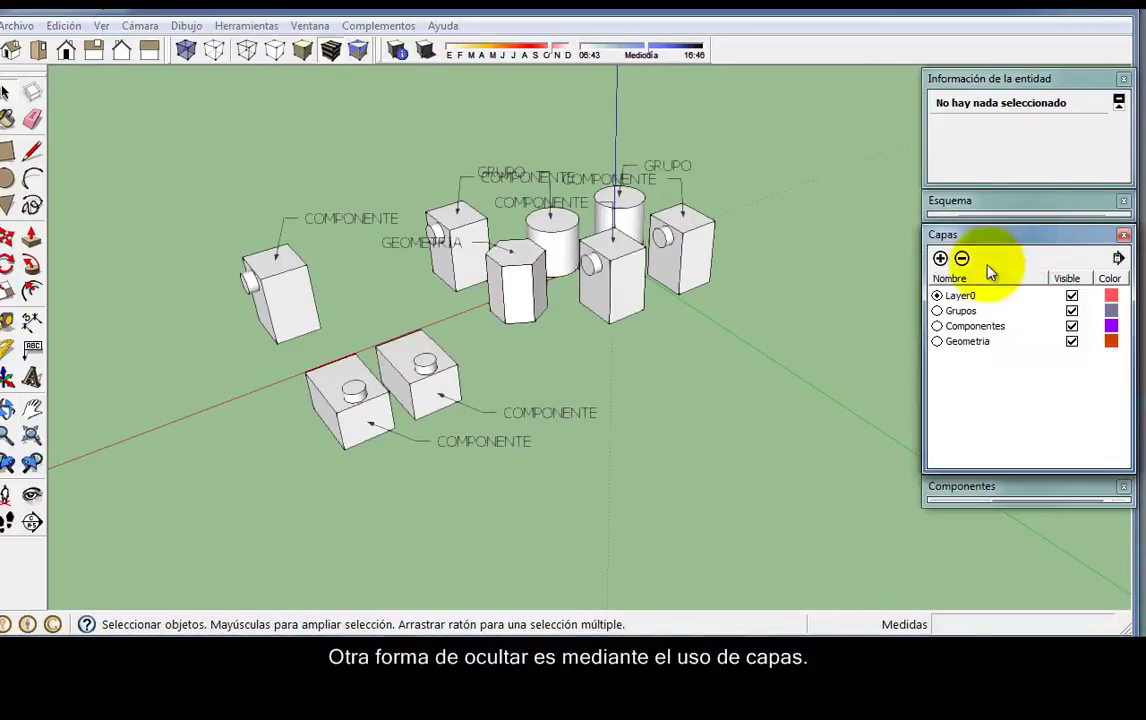
{"action": "left_click", "coordinate": [1071, 311]}
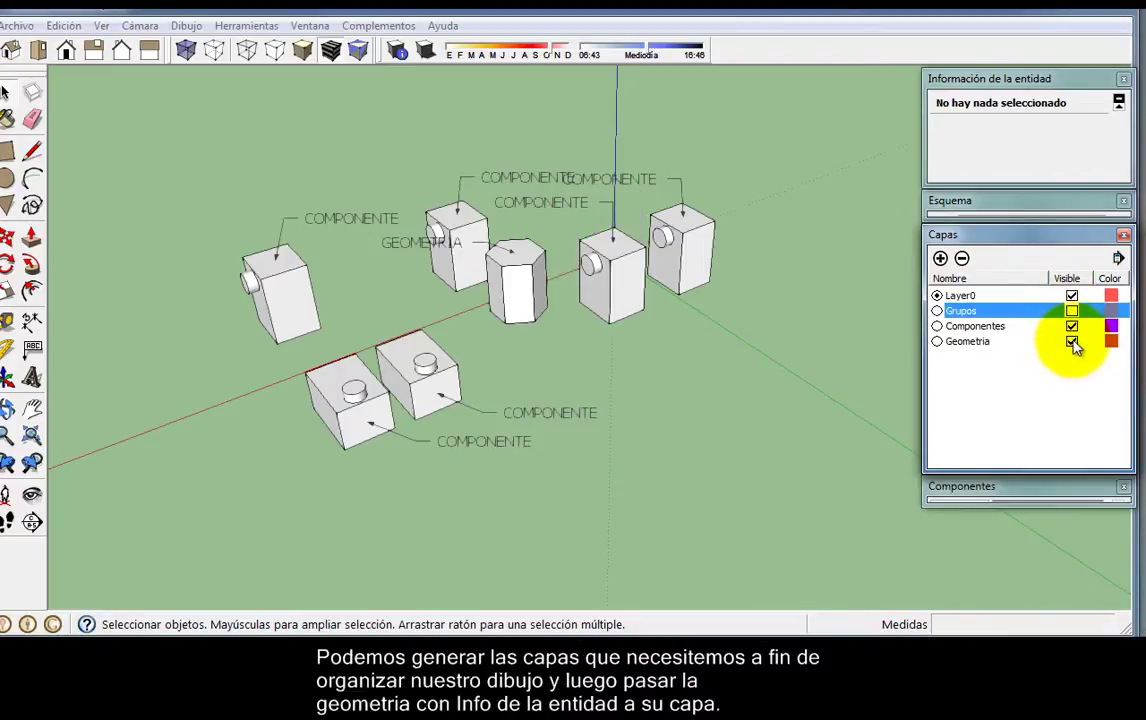
{"action": "left_click", "coordinate": [1072, 342]}
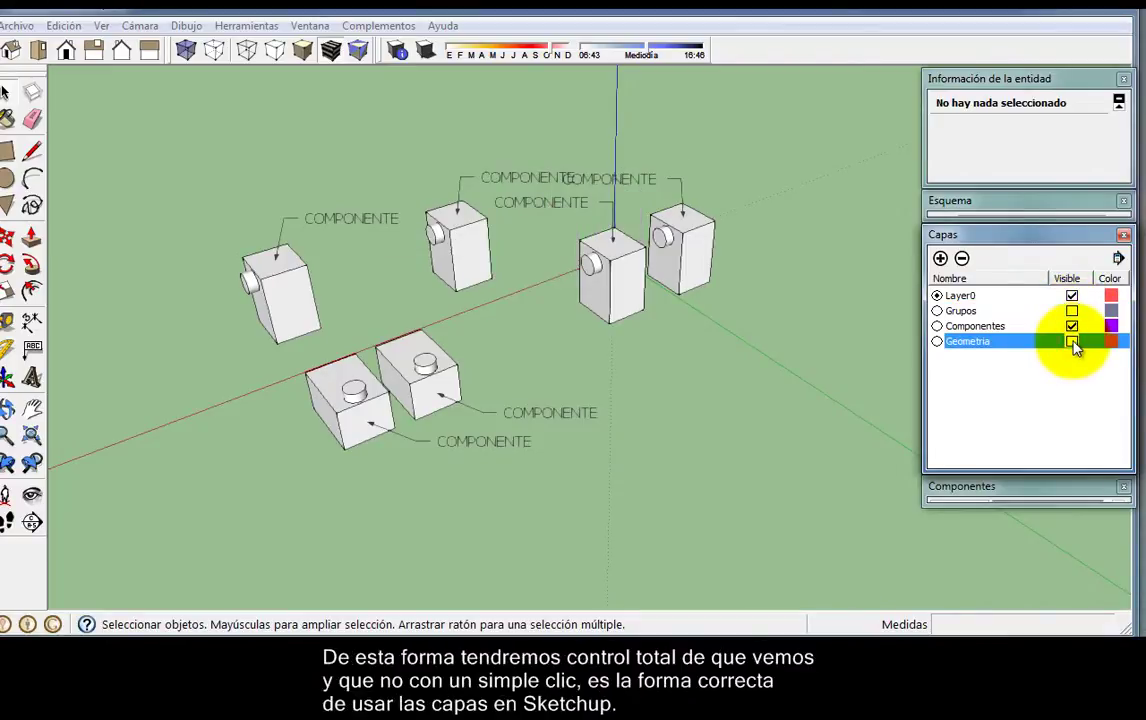
{"action": "left_click", "coordinate": [1072, 327]}
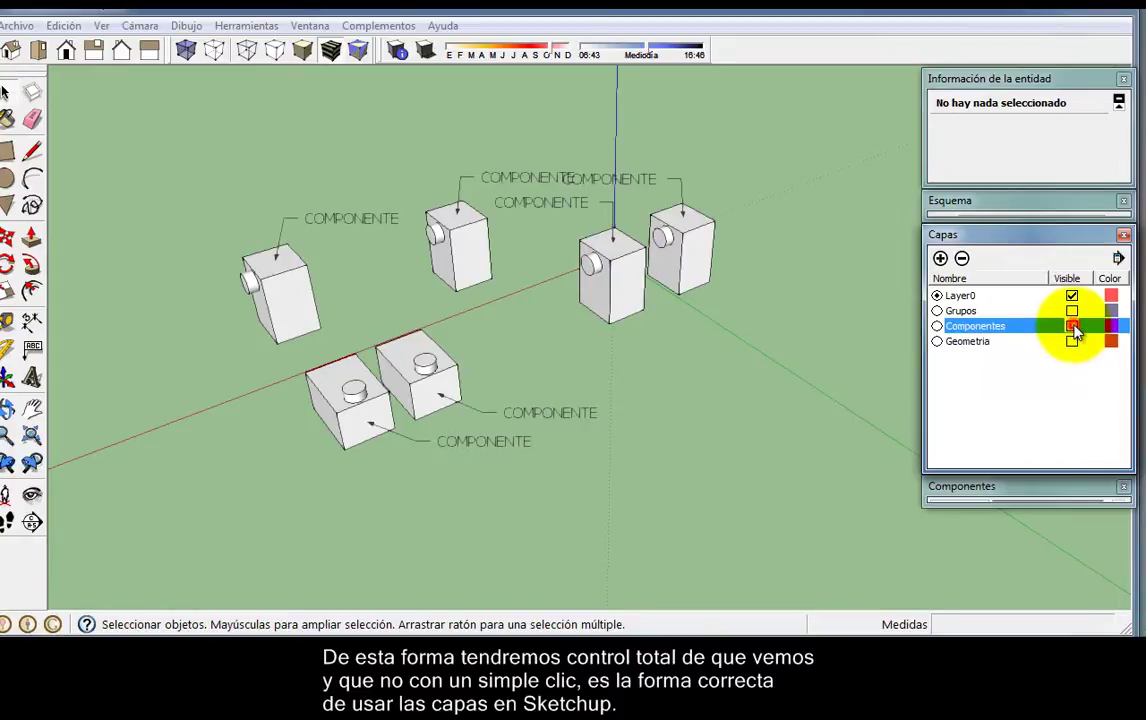
{"action": "left_click", "coordinate": [1072, 327]}
{"action": "left_click", "coordinate": [1072, 327]}
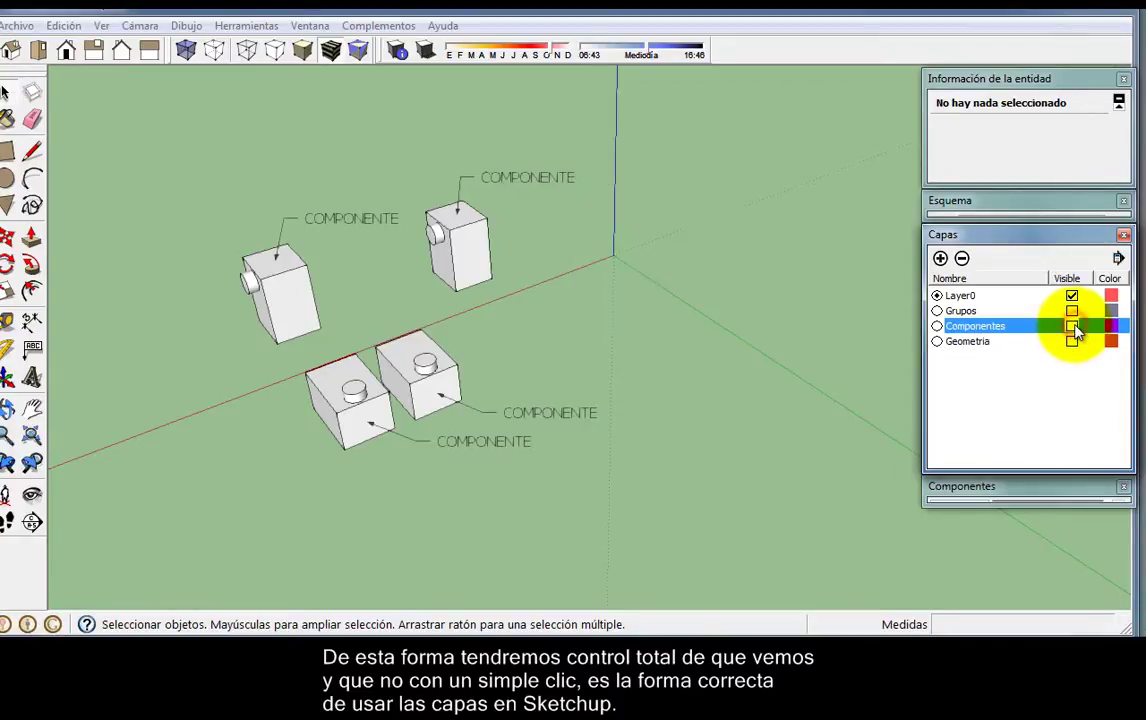
{"action": "left_click", "coordinate": [1072, 327]}
Select the four remaining cubes and assign them to the Componentes layer in Entity Info.
{"action": "left_click_drag", "start_coordinate": [169, 119], "coordinate": [761, 597]}
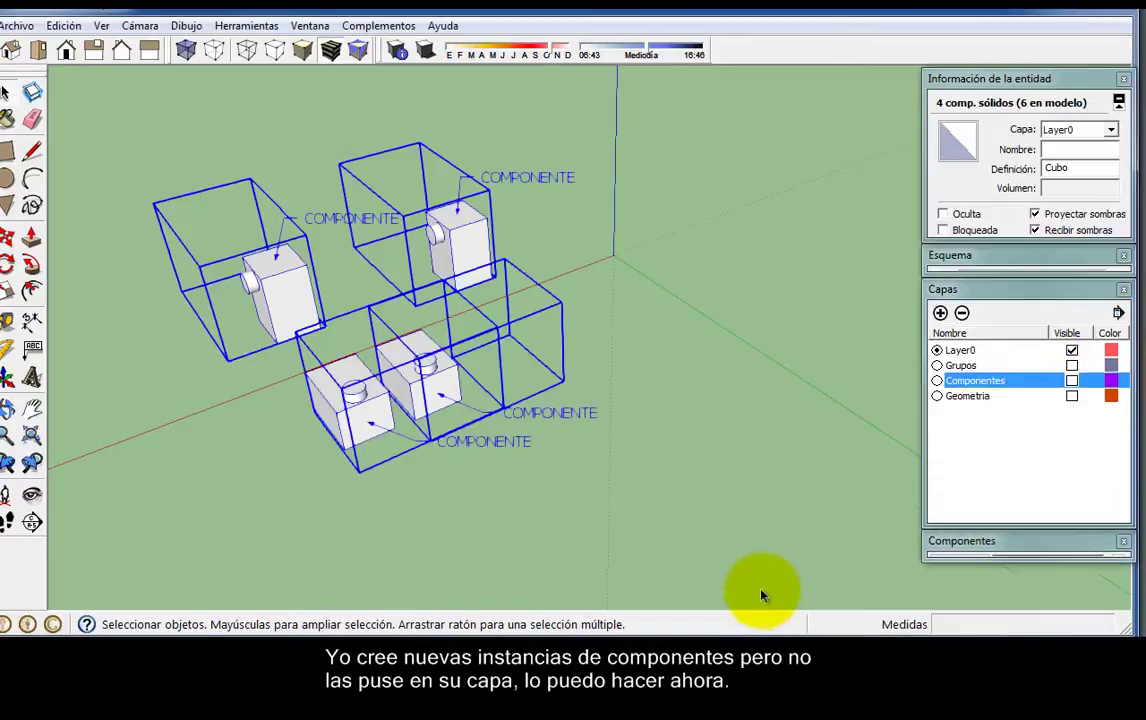
{"action": "left_click", "coordinate": [1076, 380]}
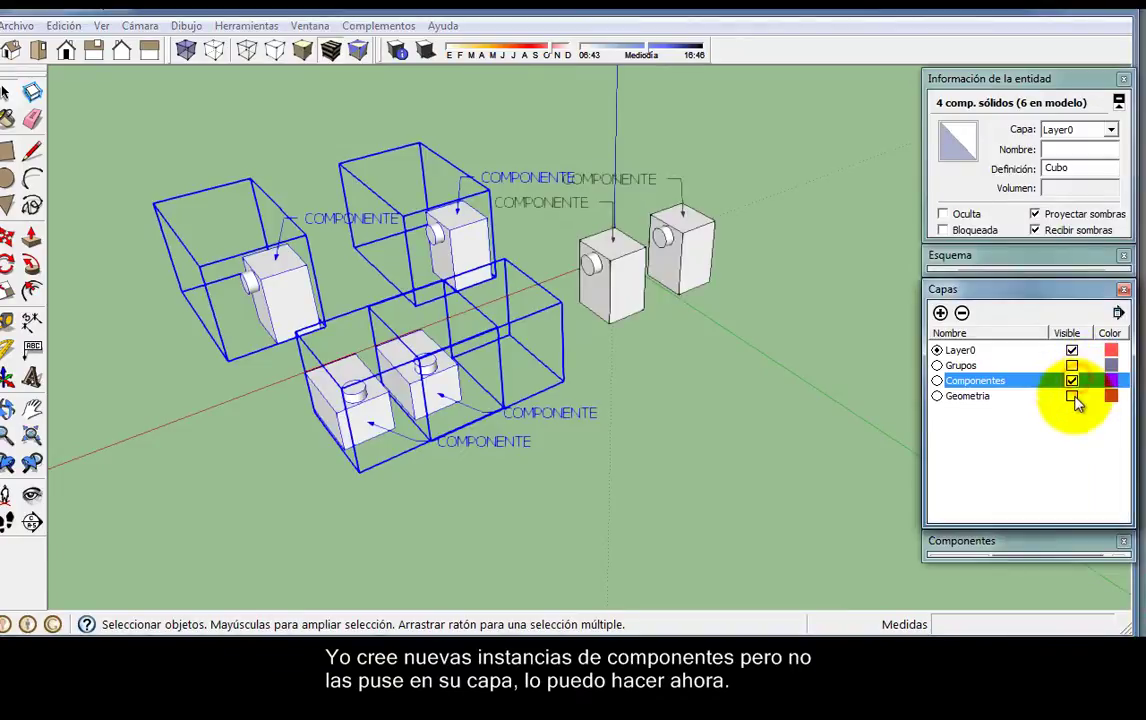
{"action": "left_click", "coordinate": [1093, 131]}
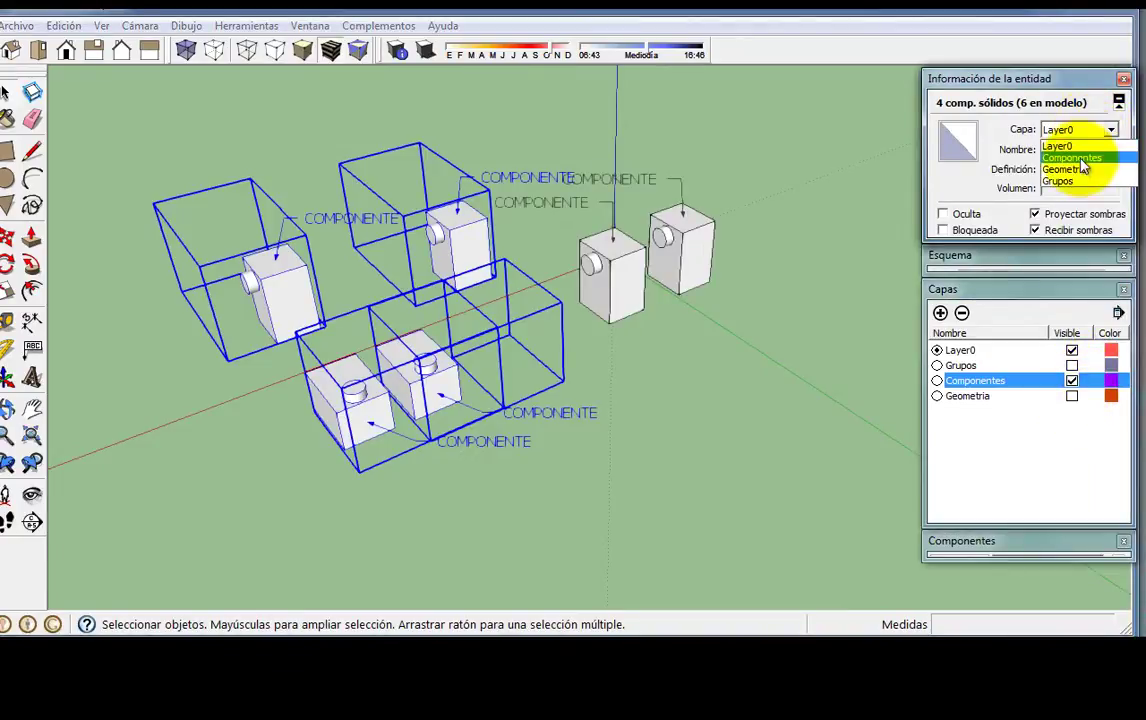
{"action": "left_click", "coordinate": [1080, 159]}
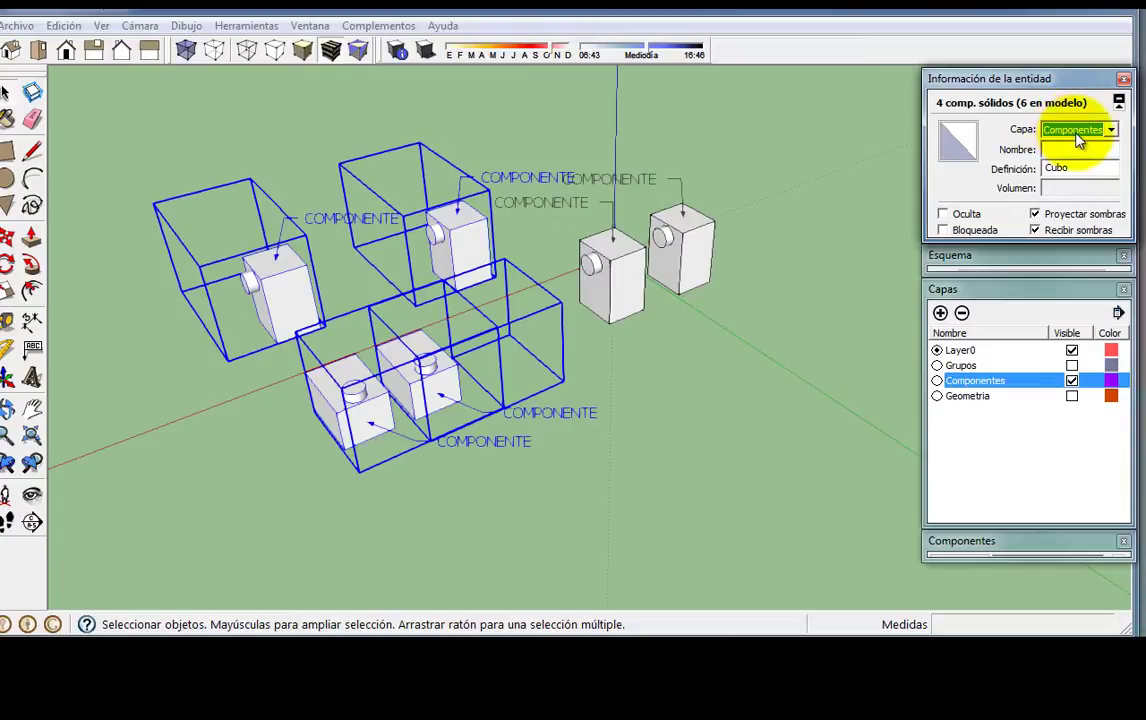
Toggle the Componentes, Geometria and Grupos layer visibility on and off to check the result.
{"action": "left_click", "coordinate": [1073, 384]}
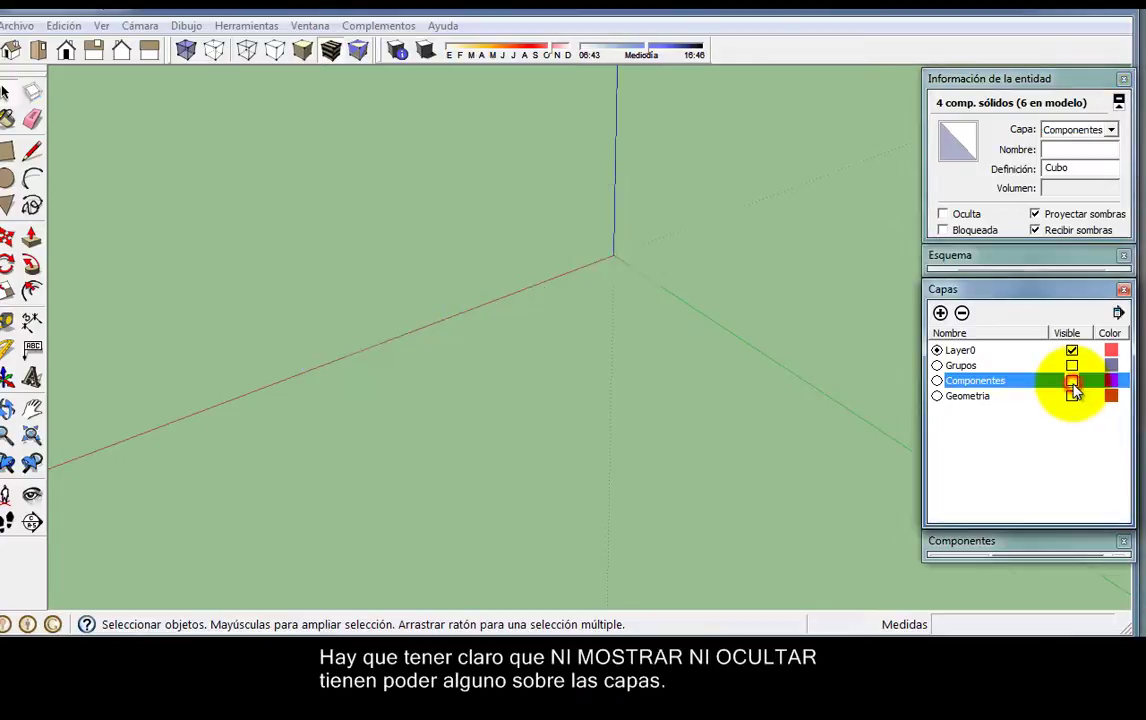
{"action": "left_click", "coordinate": [1072, 342]}
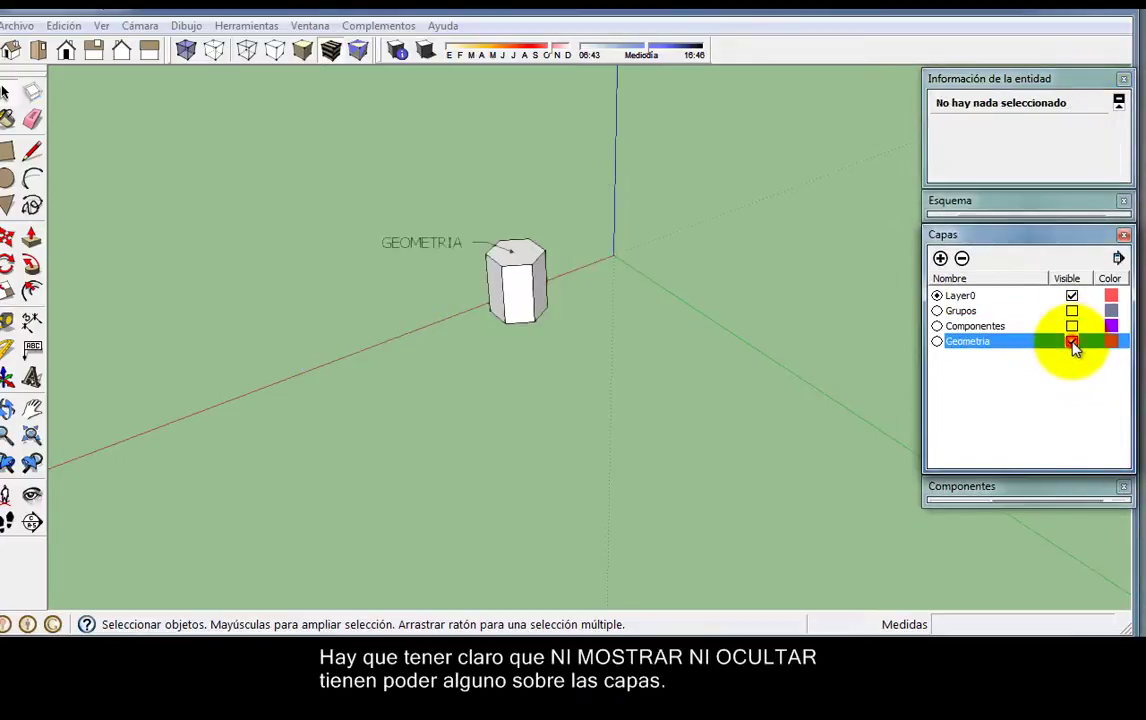
{"action": "left_click", "coordinate": [1072, 326]}
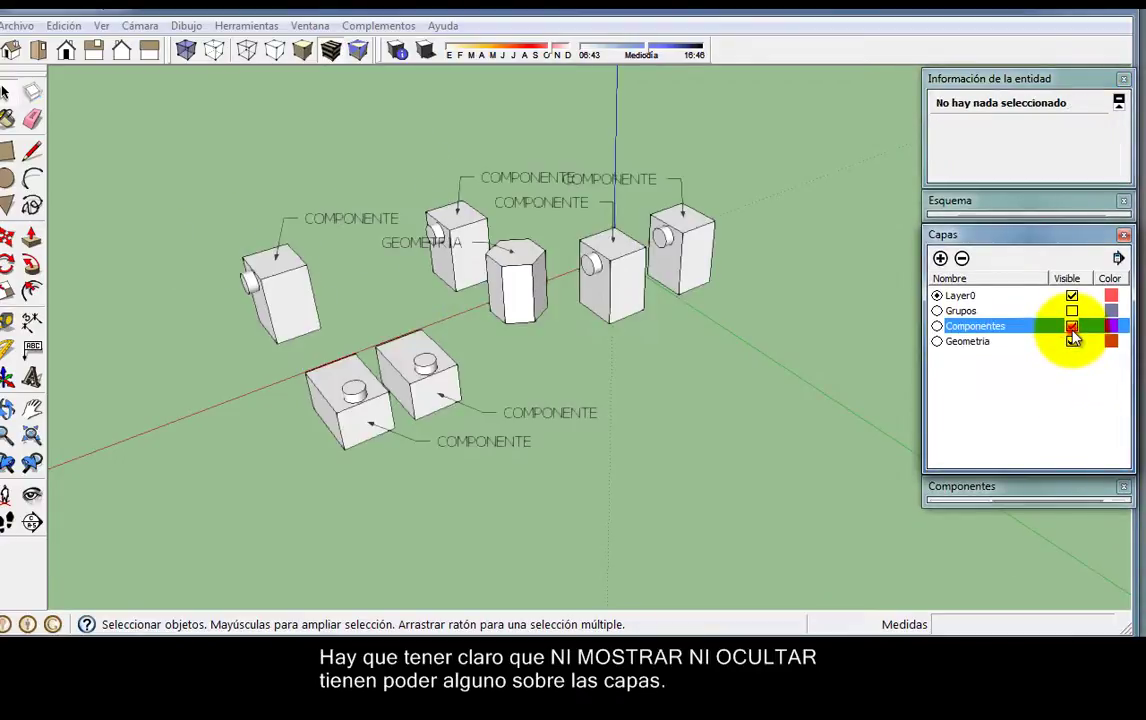
{"action": "left_click", "coordinate": [1072, 311]}
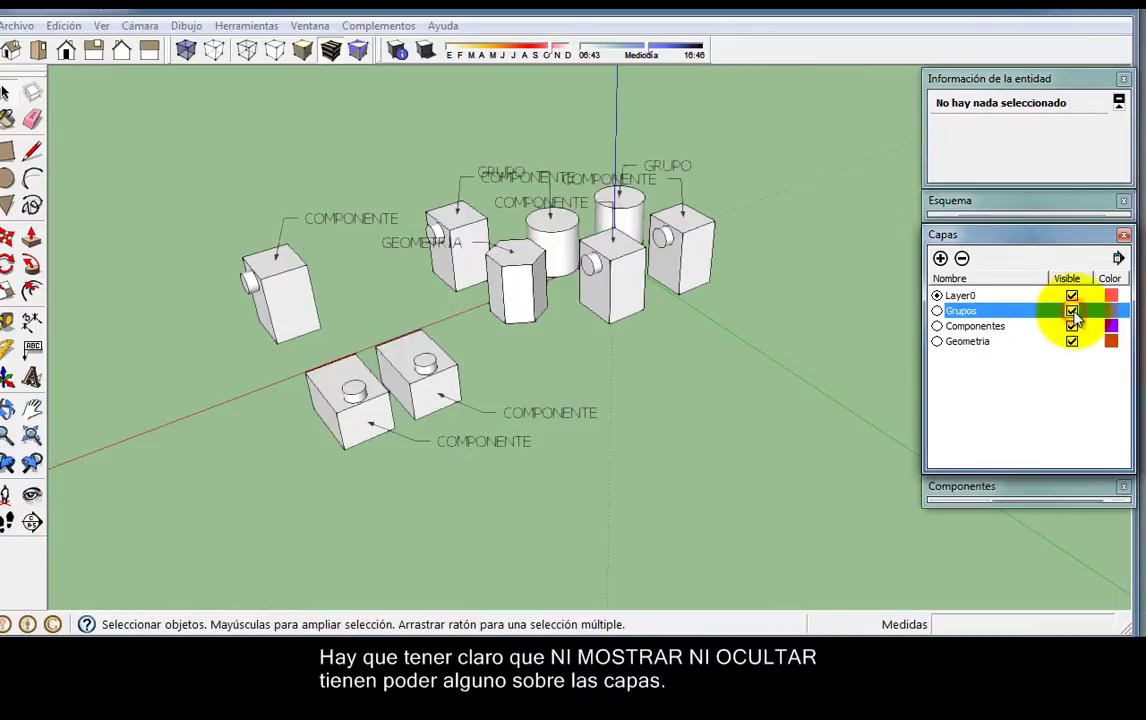
{"action": "left_click", "coordinate": [1072, 311]}
{"action": "left_click", "coordinate": [1072, 326]}
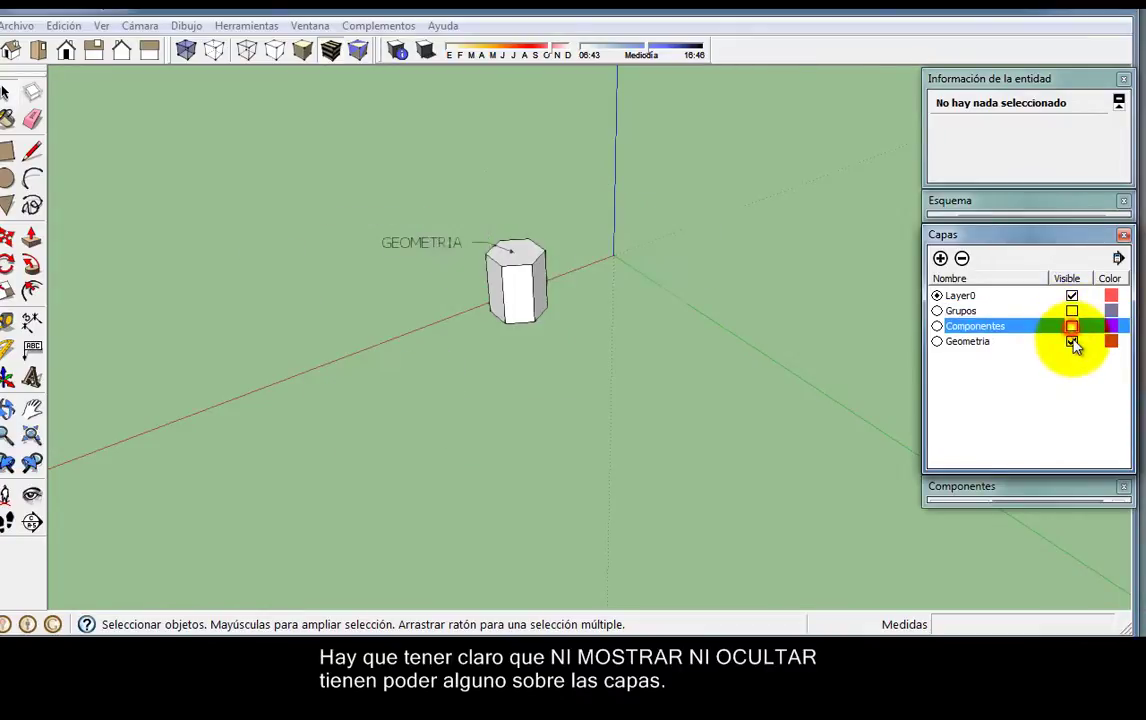
{"action": "left_click", "coordinate": [1072, 341]}
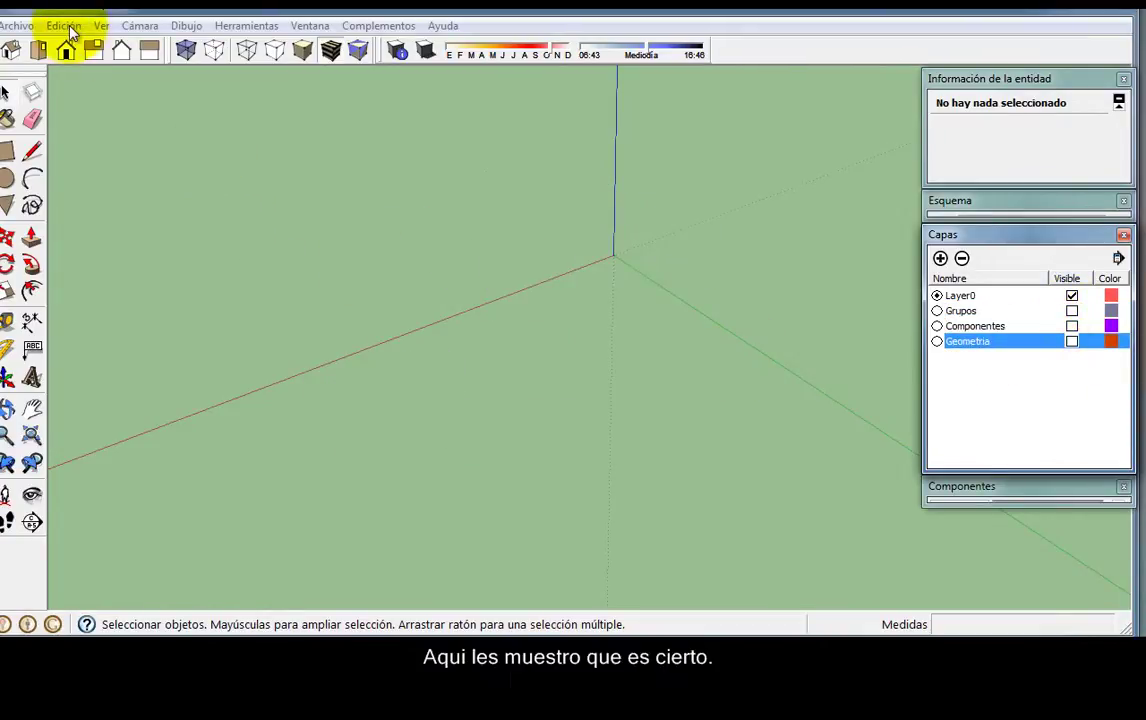
Hide everything with Ctrl+A and Ctrl+H, then bring it all back with Shift+H, twice.
{"action": "left_click", "coordinate": [63, 26]}
{"action": "mouse_move", "coordinate": [90, 285]}
{"action": "left_click", "coordinate": [397, 331]}
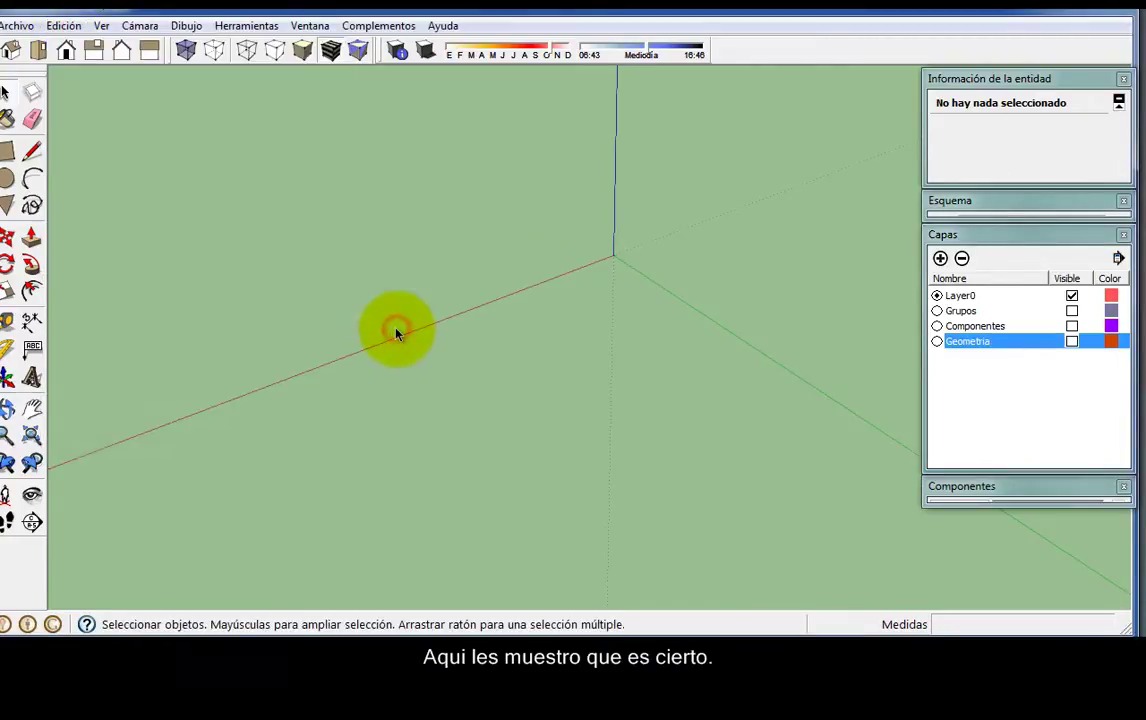
{"action": "key", "text": "ctrl+a"}
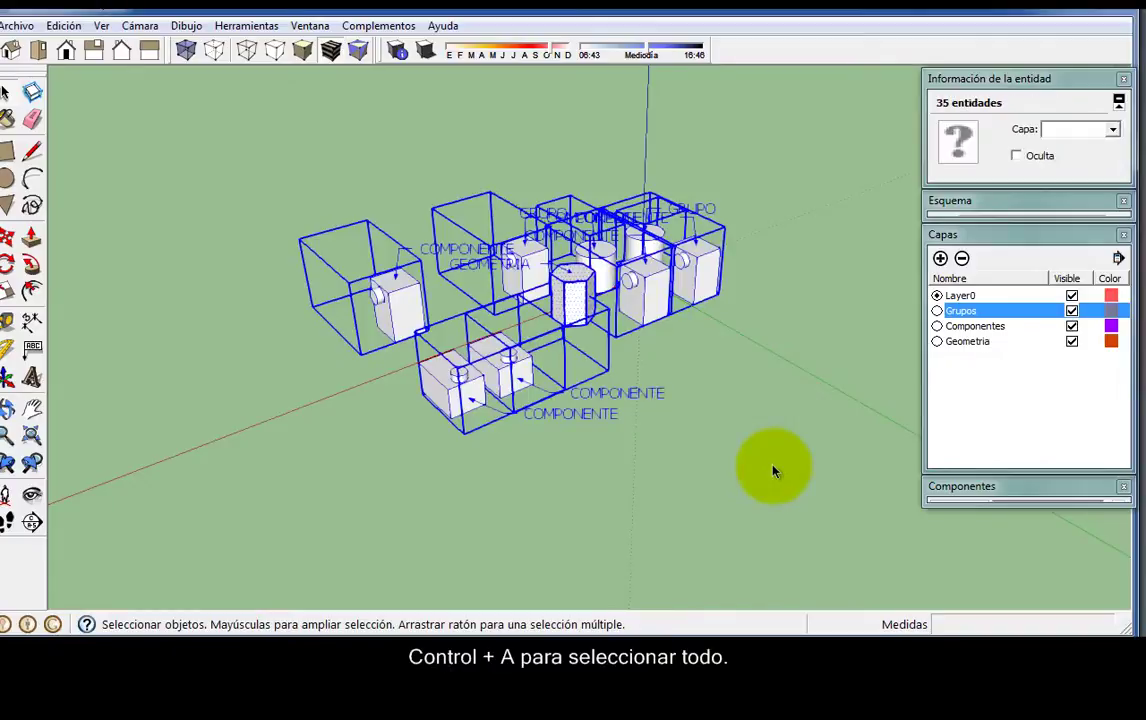
{"action": "key", "text": "ctrl+h"}
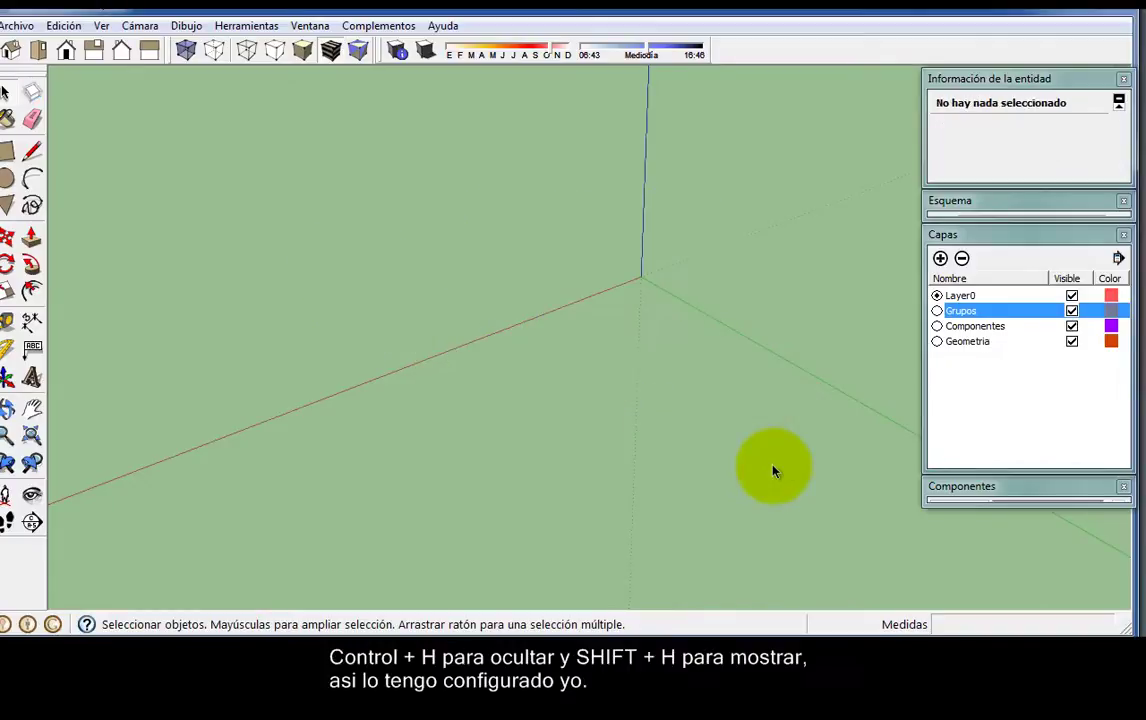
{"action": "key", "text": "shift+h"}
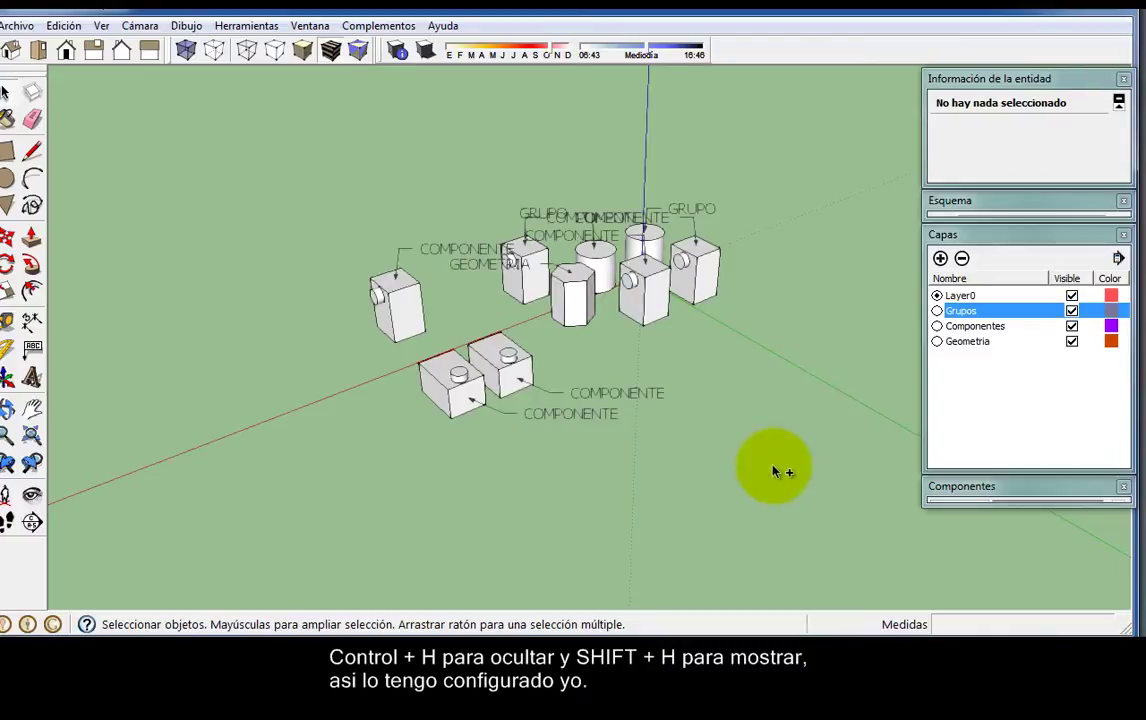
{"action": "key", "text": "ctrl+a"}
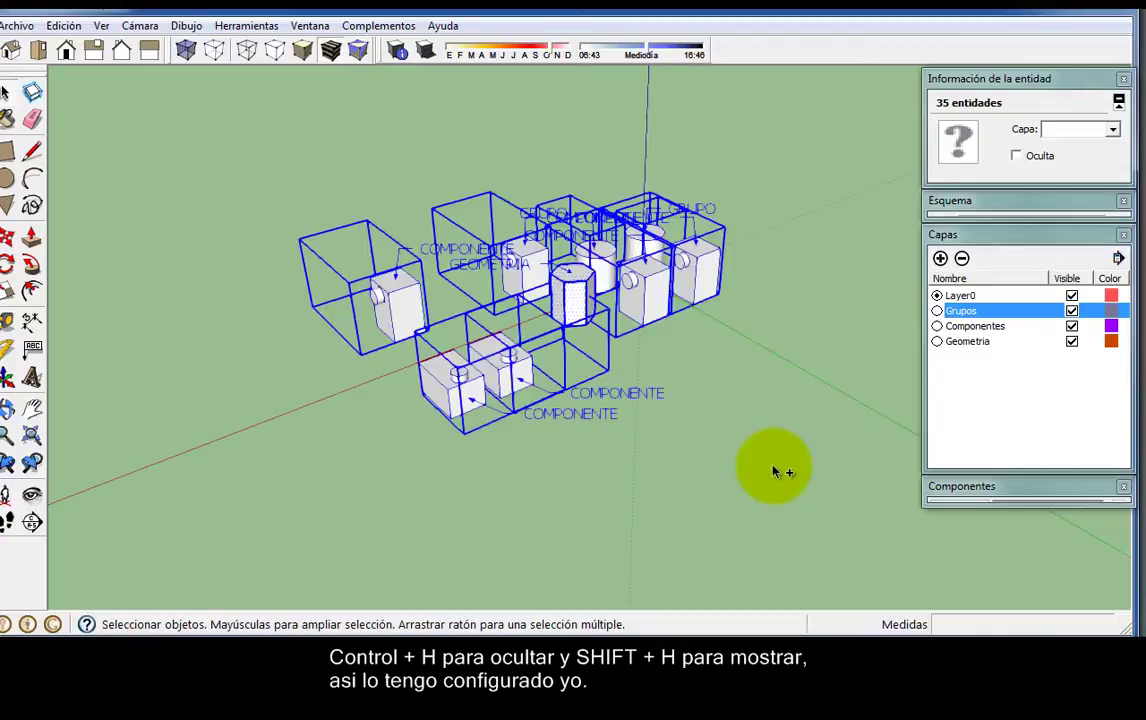
{"action": "key", "text": "ctrl+h"}
{"action": "key", "text": "shift+h"}
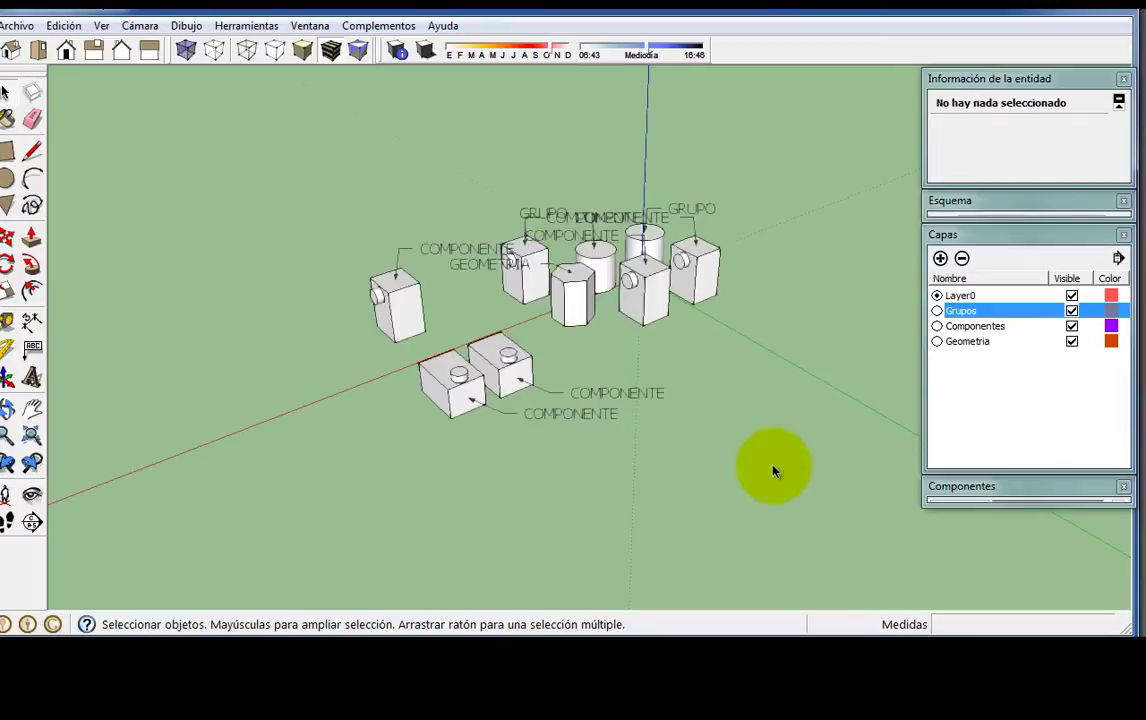
Open the front Cubo component for editing and select its front face.
{"action": "left_click", "coordinate": [679, 446]}
{"action": "mouse_move", "coordinate": [655, 410]}
{"action": "middle_mouse_down"}
{"action": "mouse_move", "coordinate": [622, 409]}
{"action": "mouse_move", "coordinate": [777, 409]}
{"action": "middle_mouse_up"}
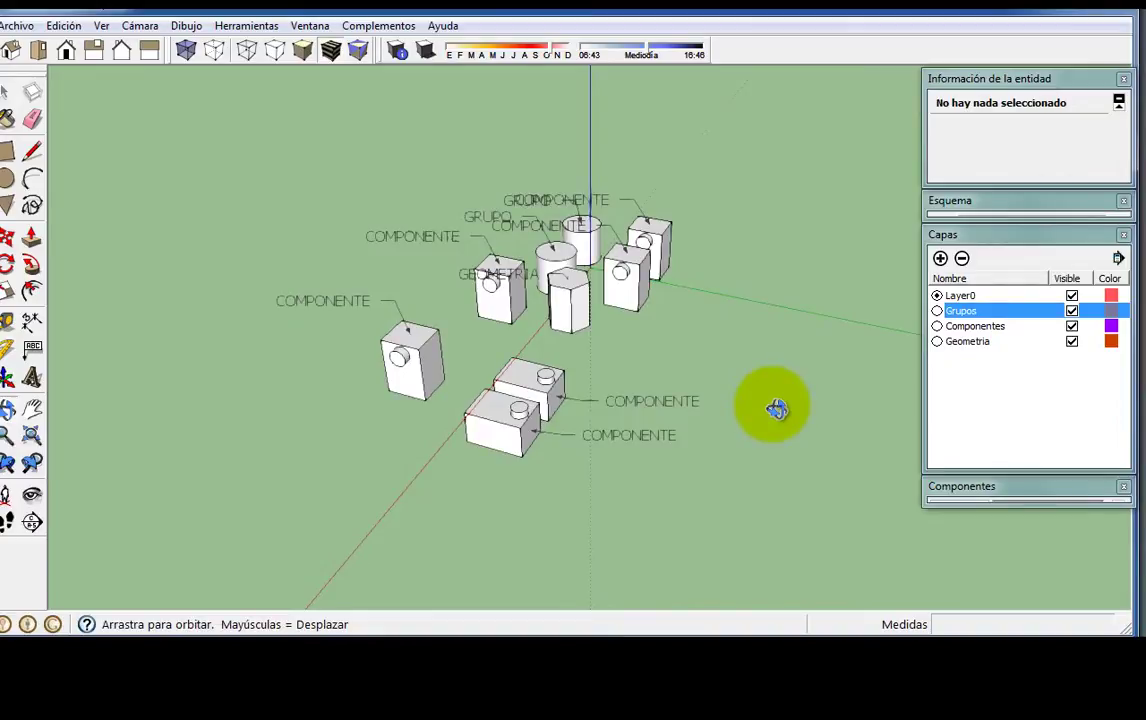
{"action": "scroll", "coordinate": [494, 445], "scroll_direction": "up", "scroll_amount": 3}
{"action": "mouse_move", "coordinate": [504, 451]}
{"action": "middle_mouse_down"}
{"action": "mouse_move", "coordinate": [595, 360]}
{"action": "mouse_move", "coordinate": [568, 358]}
{"action": "middle_mouse_up"}
{"action": "scroll", "coordinate": [568, 358], "scroll_direction": "up", "scroll_amount": 2}
{"action": "left_click", "coordinate": [543, 390]}
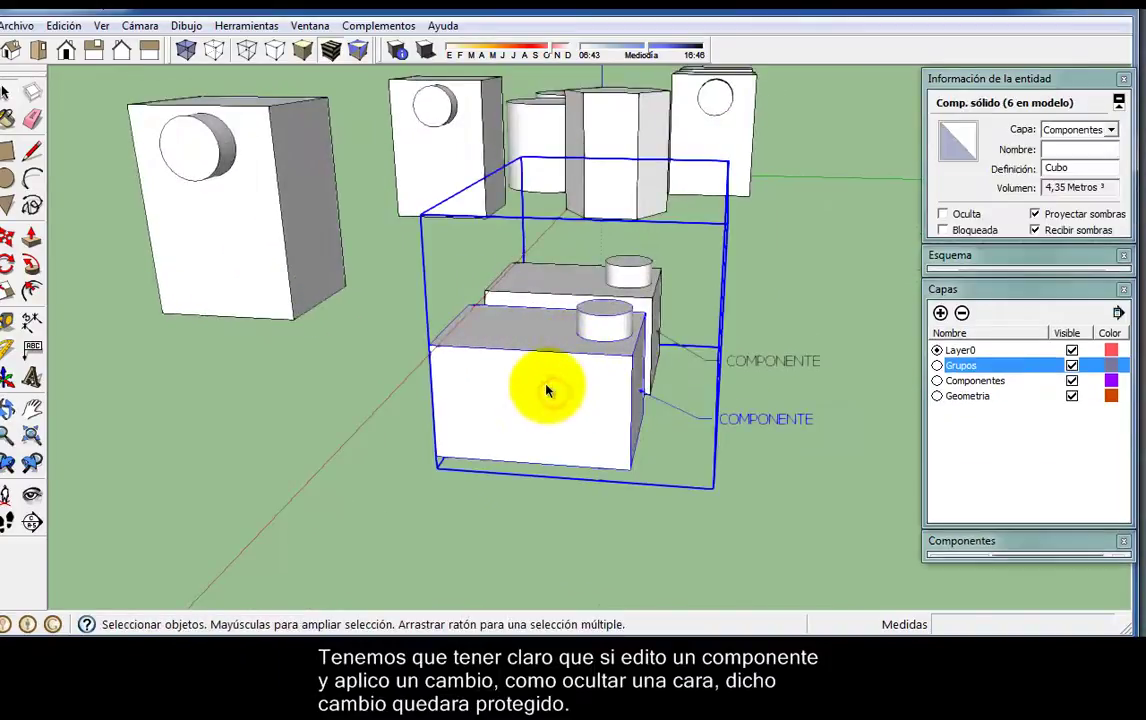
{"action": "double_click", "coordinate": [546, 389]}
{"action": "left_click", "coordinate": [535, 403]}
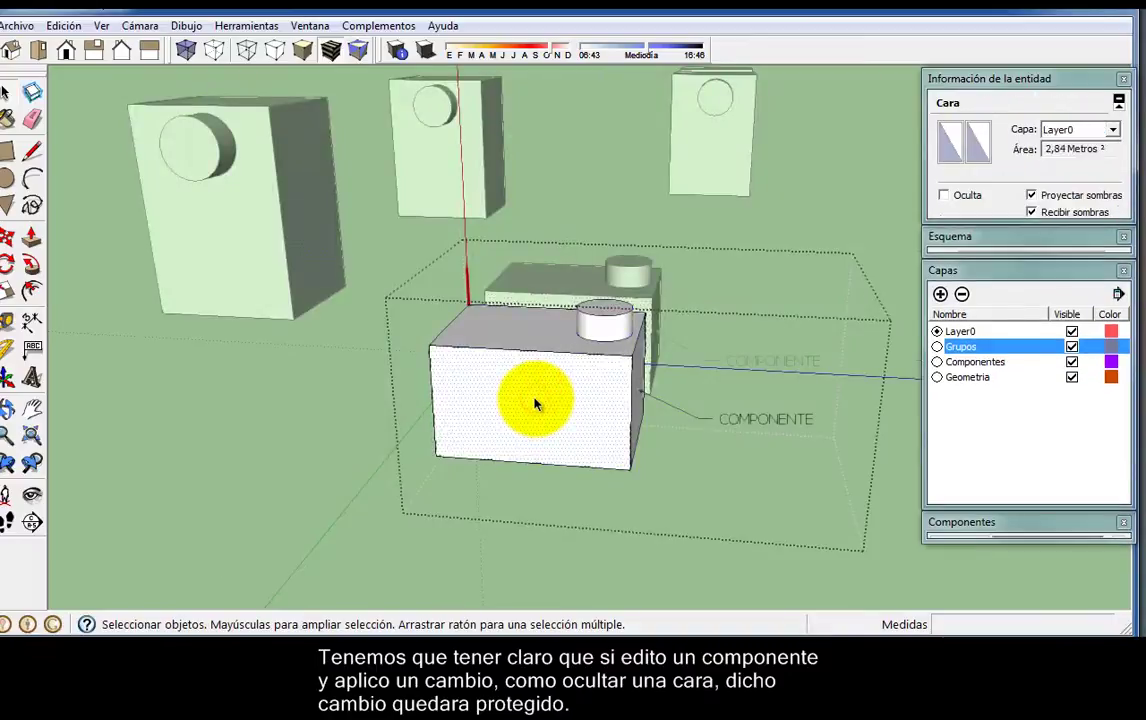
{"action": "mouse_move", "coordinate": [490, 362]}
{"action": "middle_mouse_down"}
{"action": "mouse_move", "coordinate": [550, 366]}
{"action": "mouse_move", "coordinate": [518, 408]}
{"action": "middle_mouse_up"}
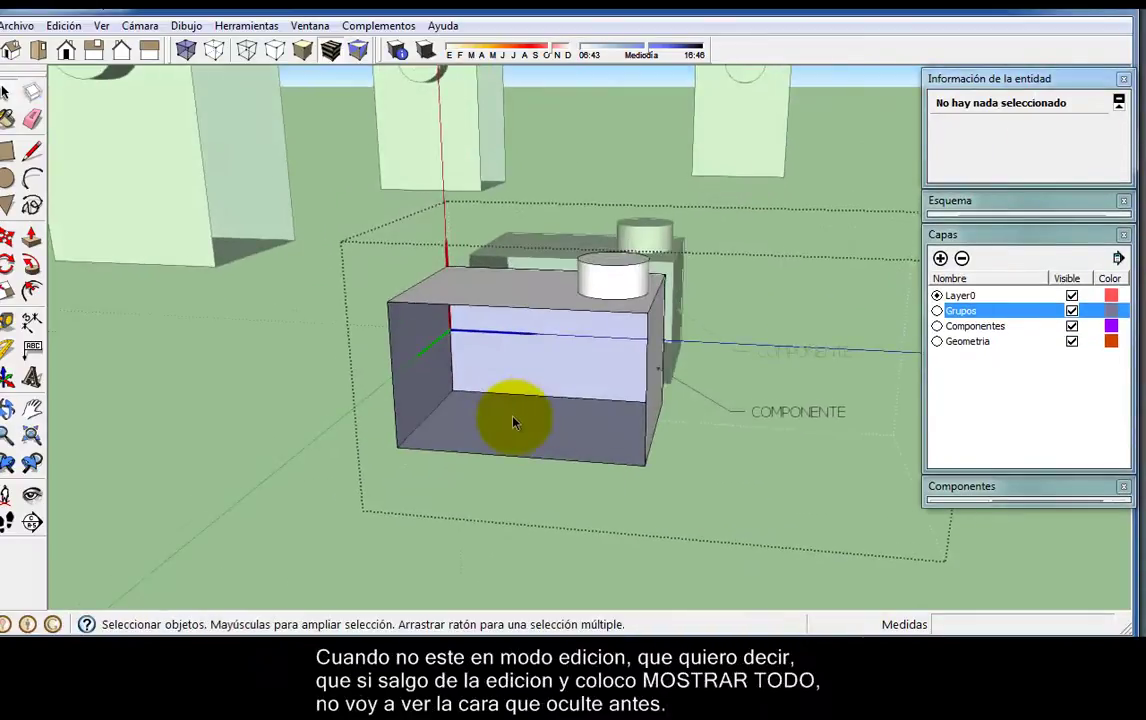
Draw a rectangle on the component's floor, push/pull it into a small box, and restore the front face.
{"action": "key", "text": "r"}
{"action": "left_click", "coordinate": [505, 410]}
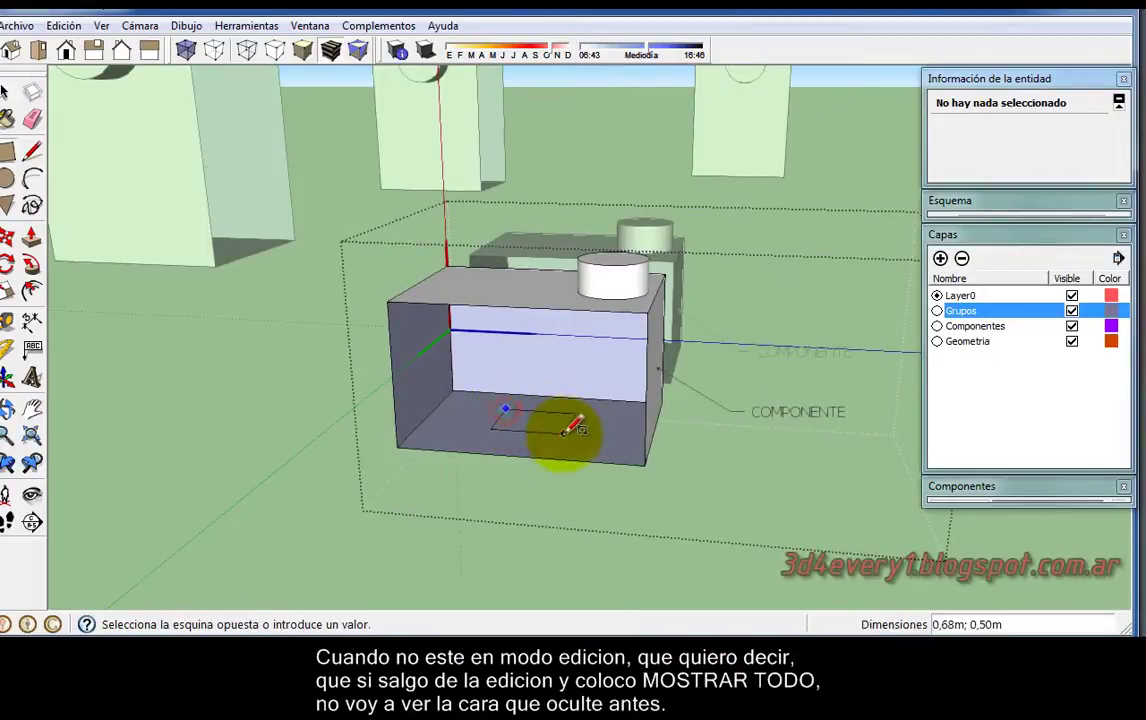
{"action": "key", "text": "p"}
{"action": "left_click_drag", "start_coordinate": [543, 420], "coordinate": [548, 368]}
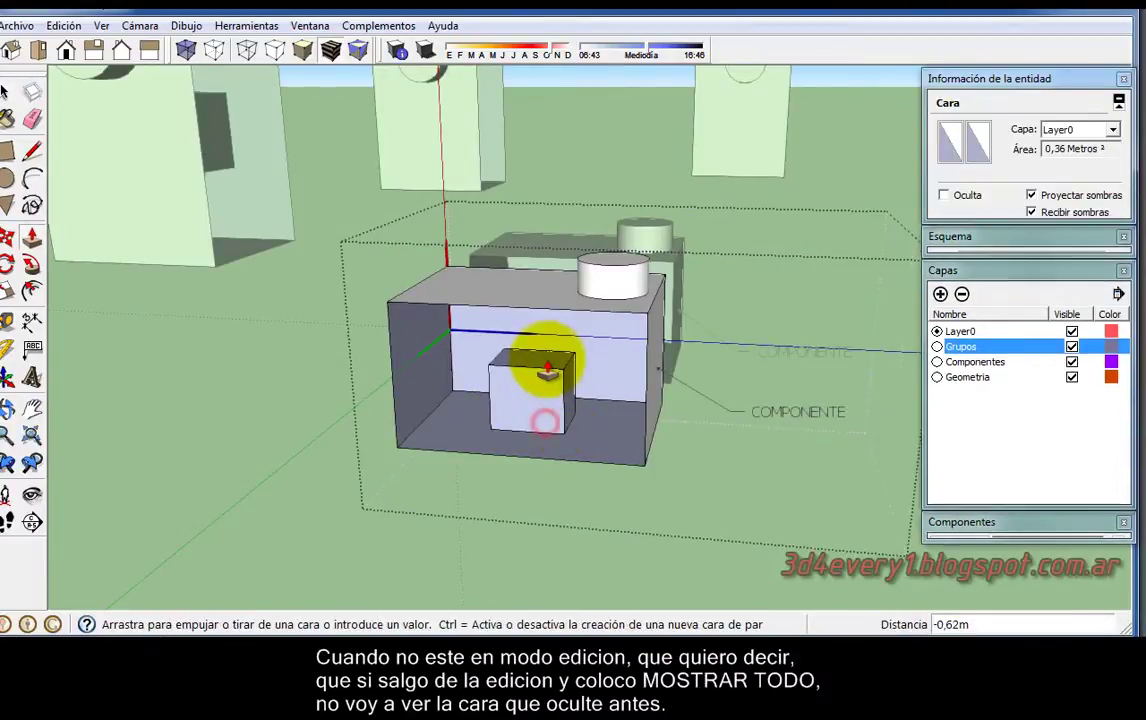
{"action": "key", "text": "space"}
{"action": "left_click", "coordinate": [524, 504]}
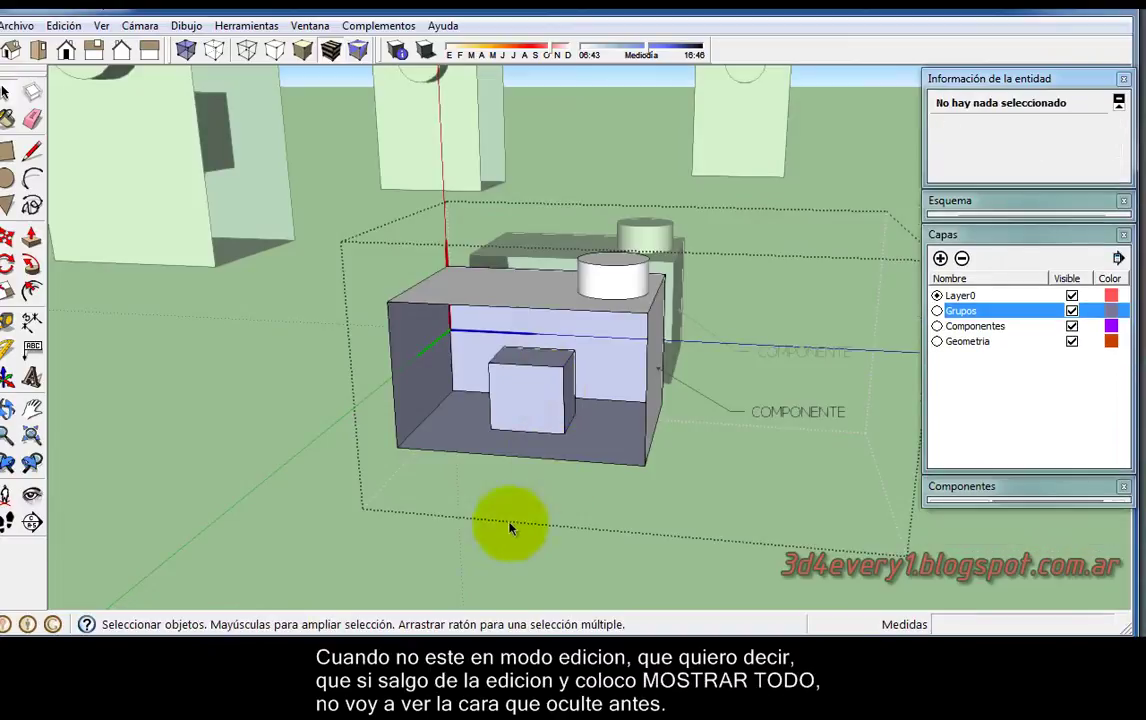
{"action": "left_click", "coordinate": [505, 535]}
{"action": "mouse_move", "coordinate": [387, 522]}
{"action": "middle_mouse_down"}
{"action": "mouse_move", "coordinate": [389, 398]}
{"action": "mouse_move", "coordinate": [502, 383]}
{"action": "middle_mouse_up"}
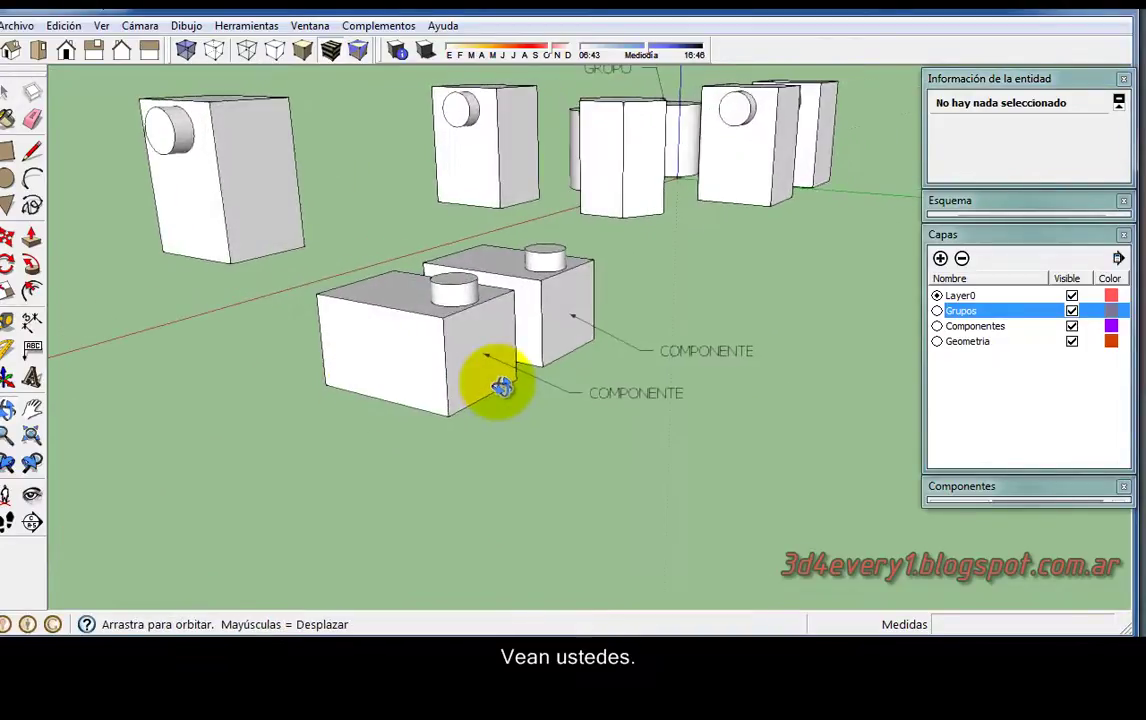
Toggle X-ray on to check the inner boxes, then turn it back off.
{"action": "left_click", "coordinate": [187, 49]}
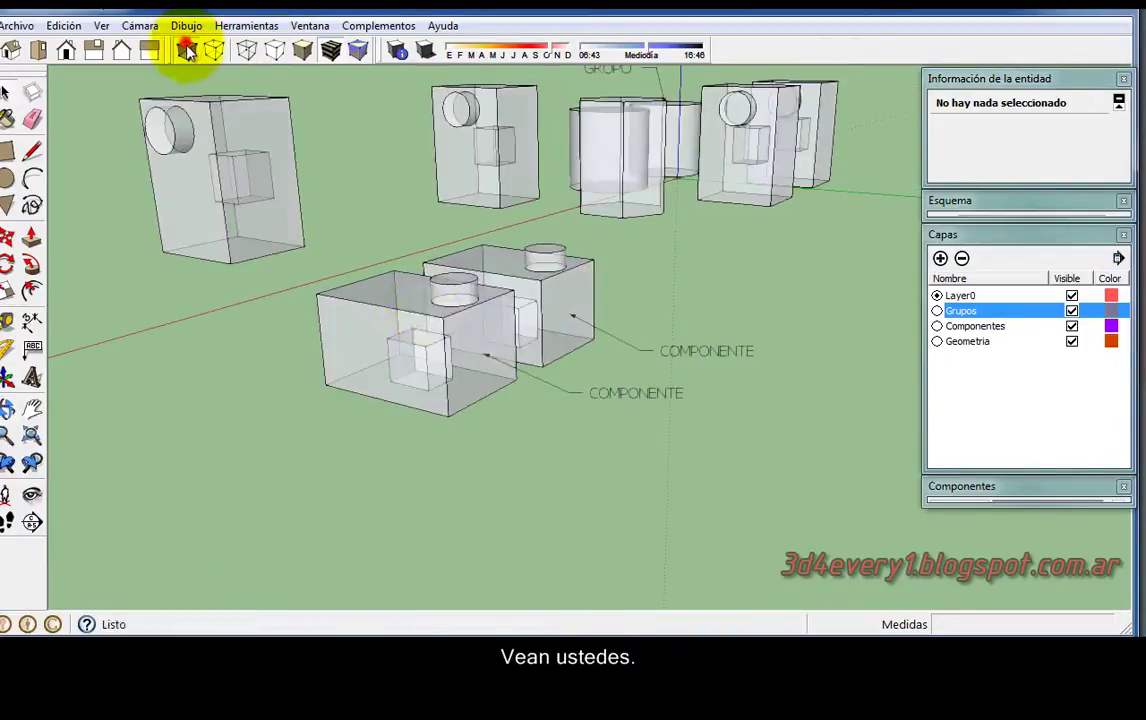
{"action": "mouse_move", "coordinate": [435, 320]}
{"action": "middle_mouse_down"}
{"action": "mouse_move", "coordinate": [537, 340]}
{"action": "mouse_move", "coordinate": [504, 397]}
{"action": "mouse_move", "coordinate": [320, 353]}
{"action": "mouse_move", "coordinate": [435, 340]}
{"action": "middle_mouse_up"}
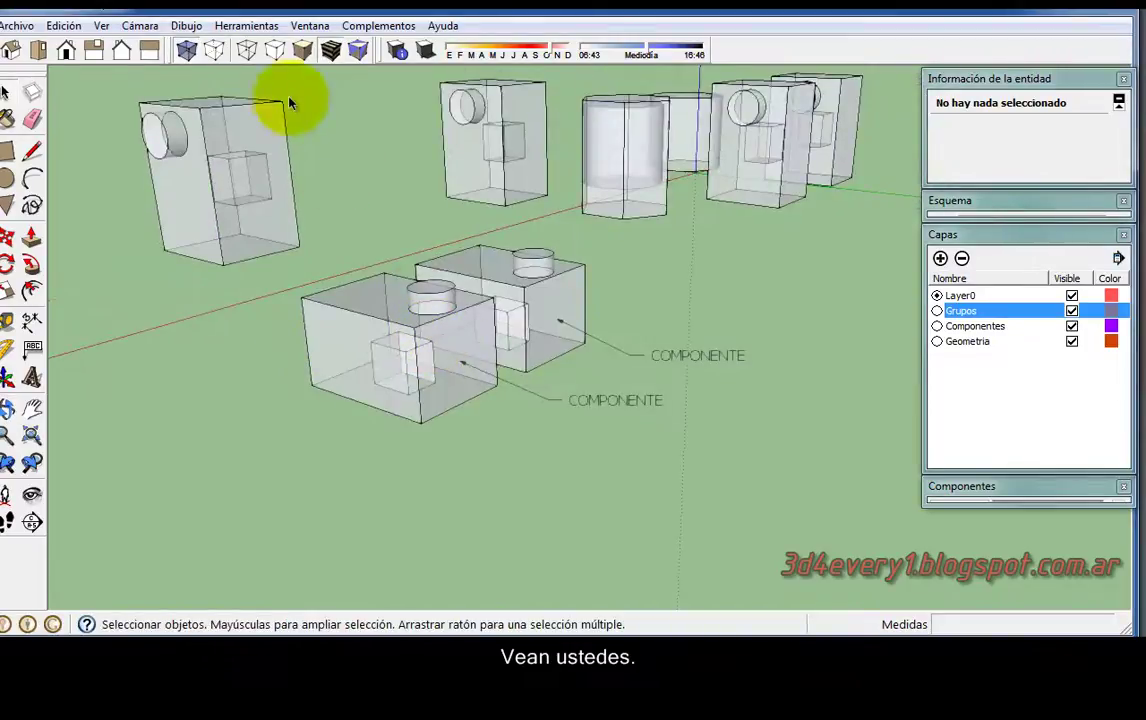
{"action": "left_click", "coordinate": [188, 49]}
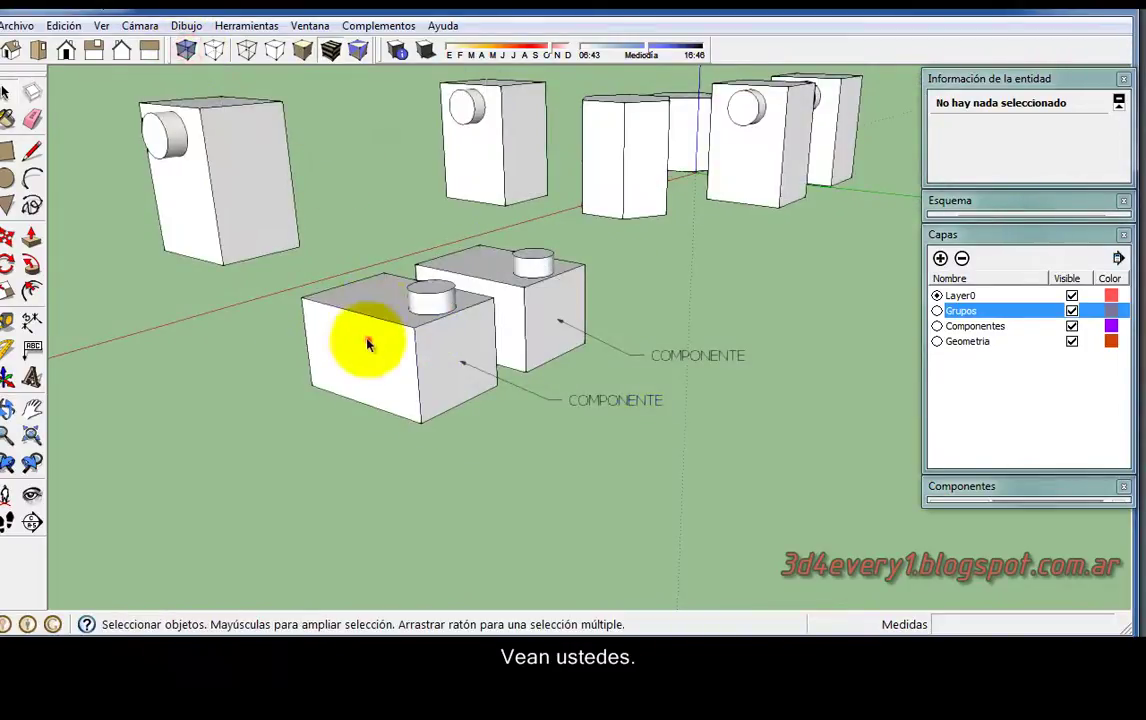
Hide the Cubo component's front face with Ctrl+H and exit component editing.
{"action": "double_click", "coordinate": [366, 341]}
{"action": "left_click", "coordinate": [366, 344]}
{"action": "key", "text": "ctrl+h"}
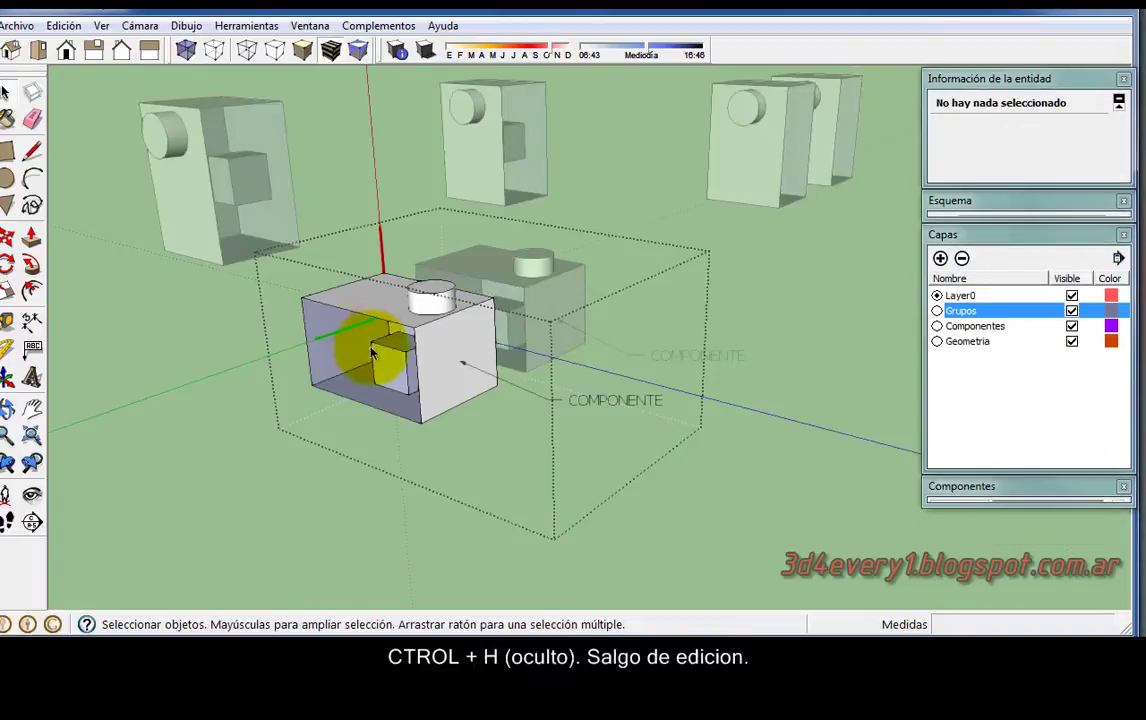
{"action": "left_click", "coordinate": [343, 505]}
{"action": "left_click", "coordinate": [340, 498]}
{"action": "mouse_move", "coordinate": [340, 497]}
{"action": "middle_mouse_down"}
{"action": "mouse_move", "coordinate": [418, 395]}
{"action": "mouse_move", "coordinate": [614, 460]}
{"action": "mouse_move", "coordinate": [537, 474]}
{"action": "mouse_move", "coordinate": [184, 435]}
{"action": "mouse_move", "coordinate": [317, 444]}
{"action": "mouse_move", "coordinate": [660, 427]}
{"action": "mouse_move", "coordinate": [670, 460]}
{"action": "mouse_move", "coordinate": [625, 474]}
{"action": "middle_mouse_up"}
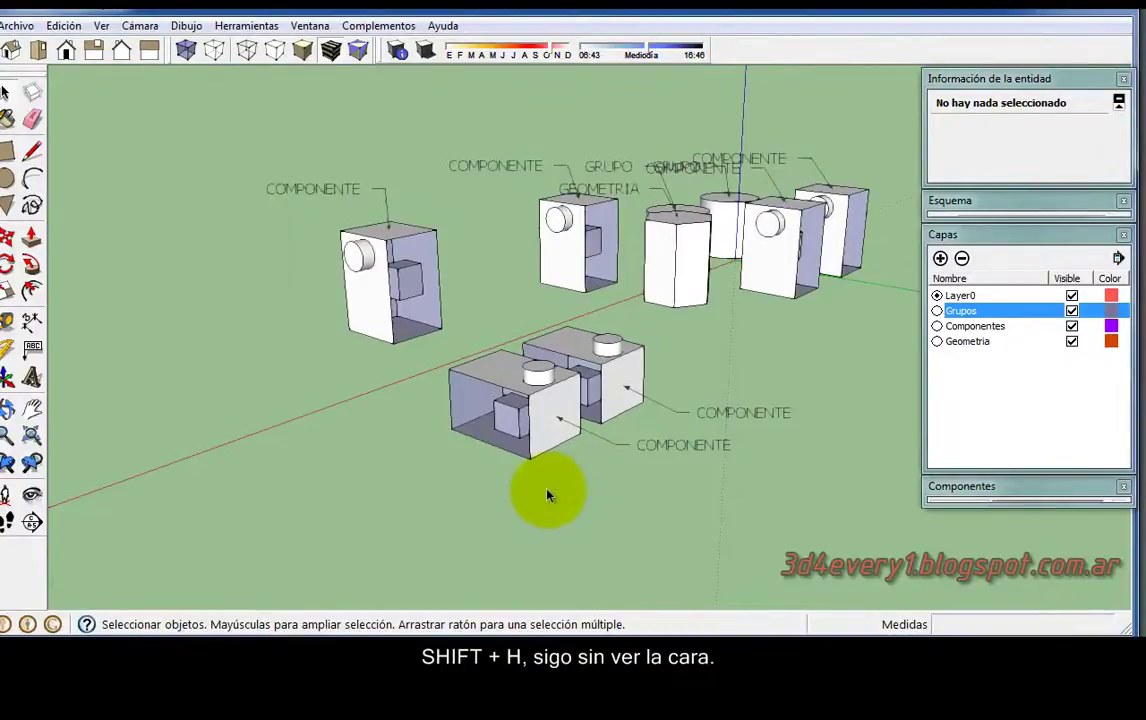
Unhide all hidden geometry in the model with Edit > Unhide > All.
{"action": "left_click", "coordinate": [72, 27]}
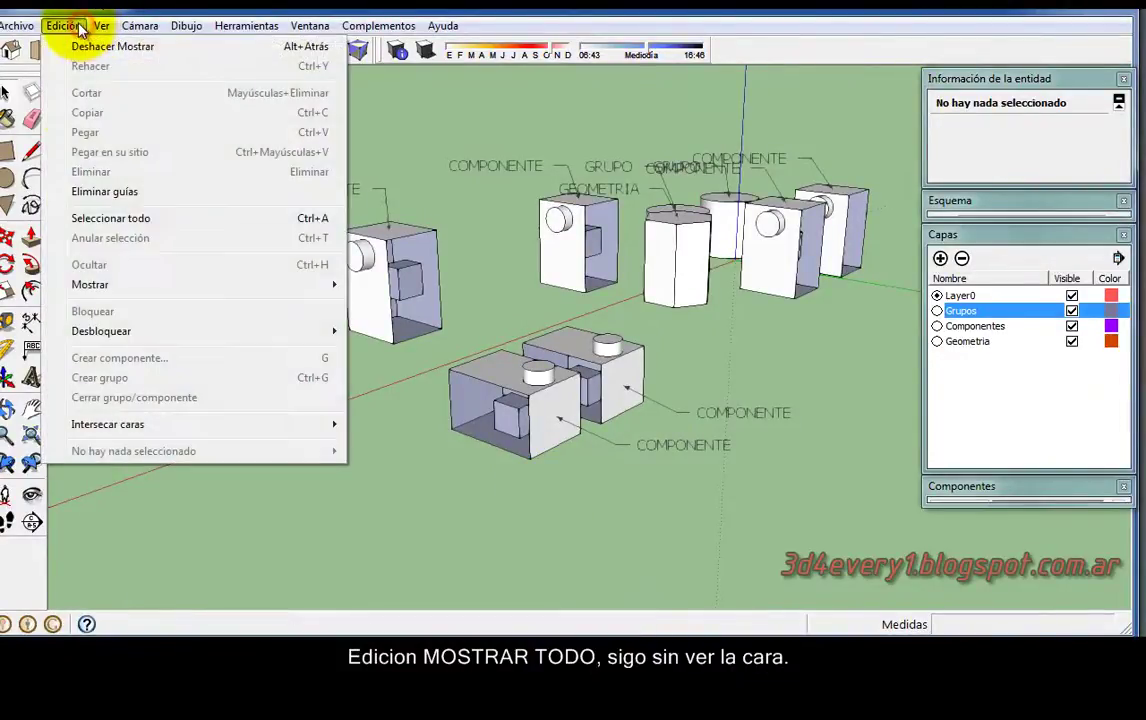
{"action": "mouse_move", "coordinate": [90, 284]}
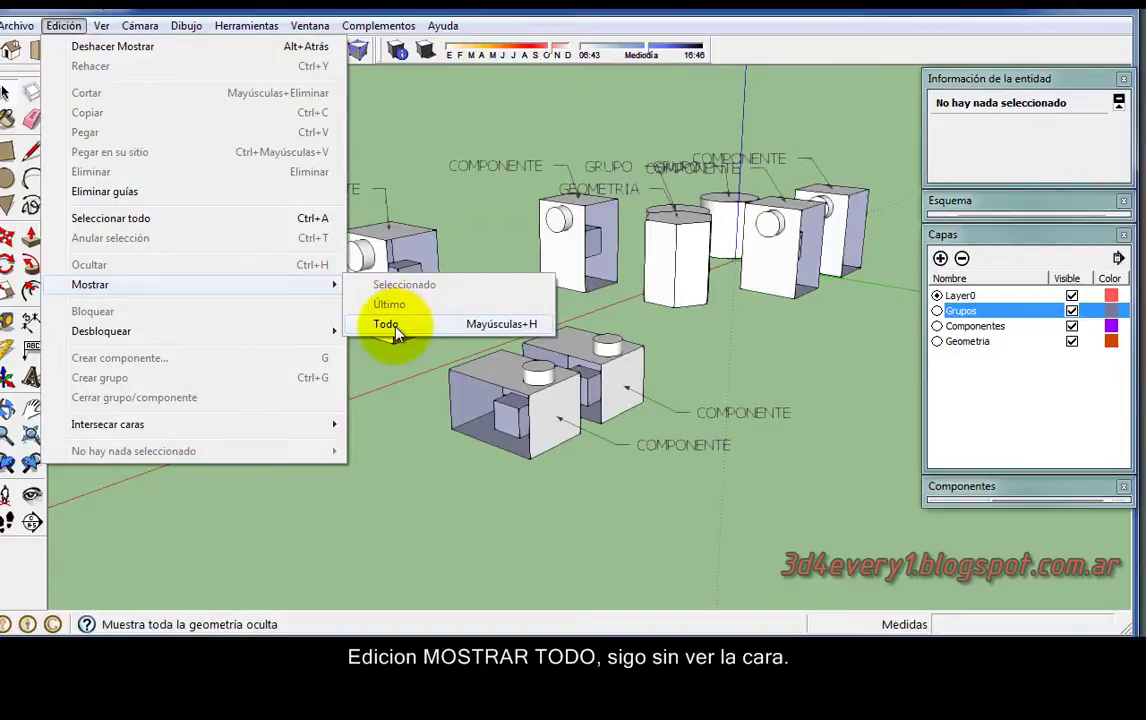
{"action": "left_click", "coordinate": [396, 332]}
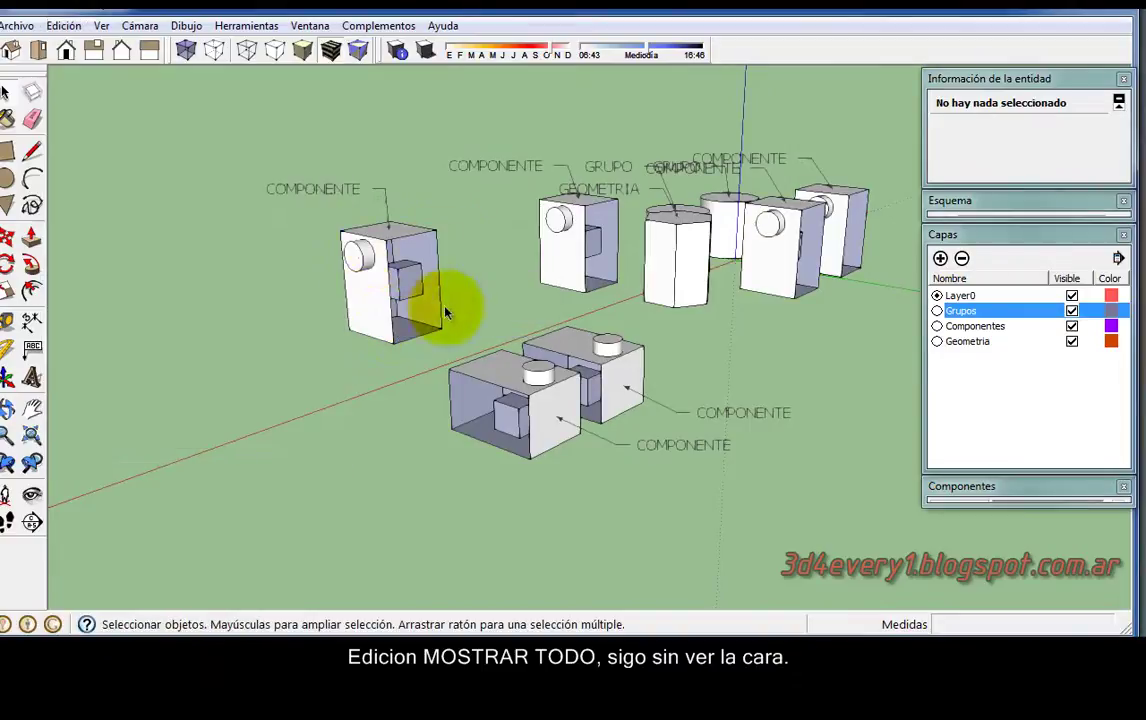
{"action": "mouse_move", "coordinate": [417, 267]}
{"action": "middle_mouse_down"}
{"action": "mouse_move", "coordinate": [396, 320]}
{"action": "mouse_move", "coordinate": [307, 325]}
{"action": "mouse_move", "coordinate": [486, 327]}
{"action": "mouse_move", "coordinate": [365, 345]}
{"action": "middle_mouse_up"}
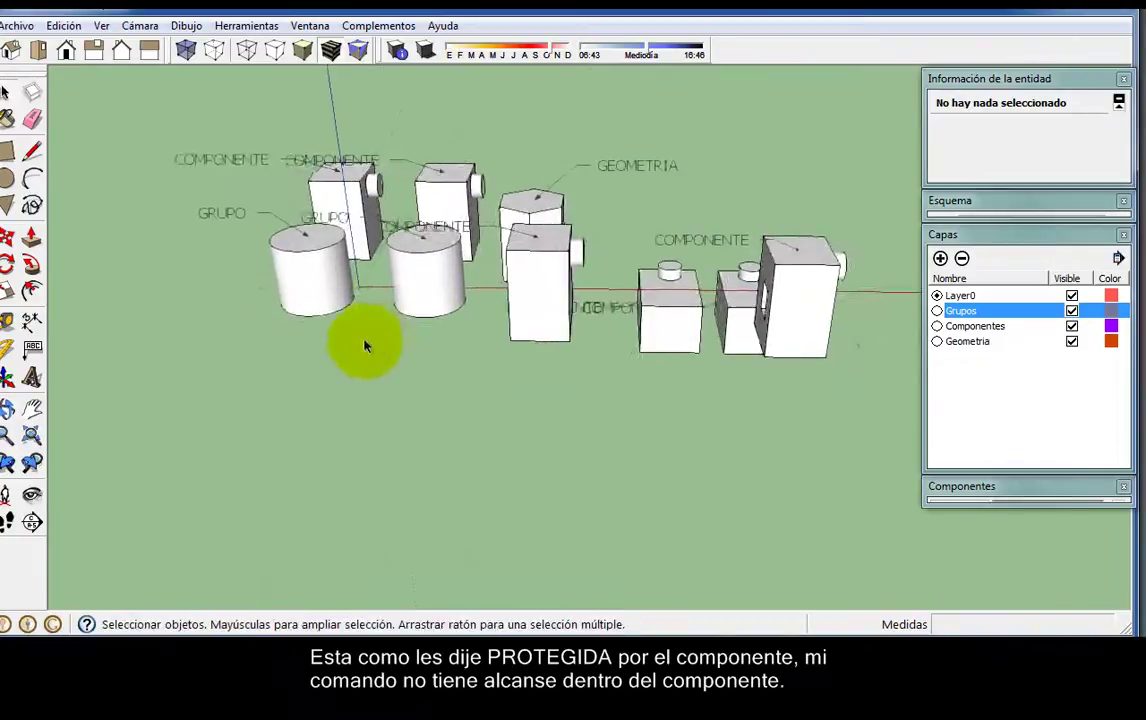
{"action": "scroll", "coordinate": [365, 345], "scroll_direction": "up", "scroll_amount": 5}
Hide the cylinder group's top face from its context menu and exit the group.
{"action": "double_click", "coordinate": [511, 256]}
{"action": "left_click", "coordinate": [532, 258]}
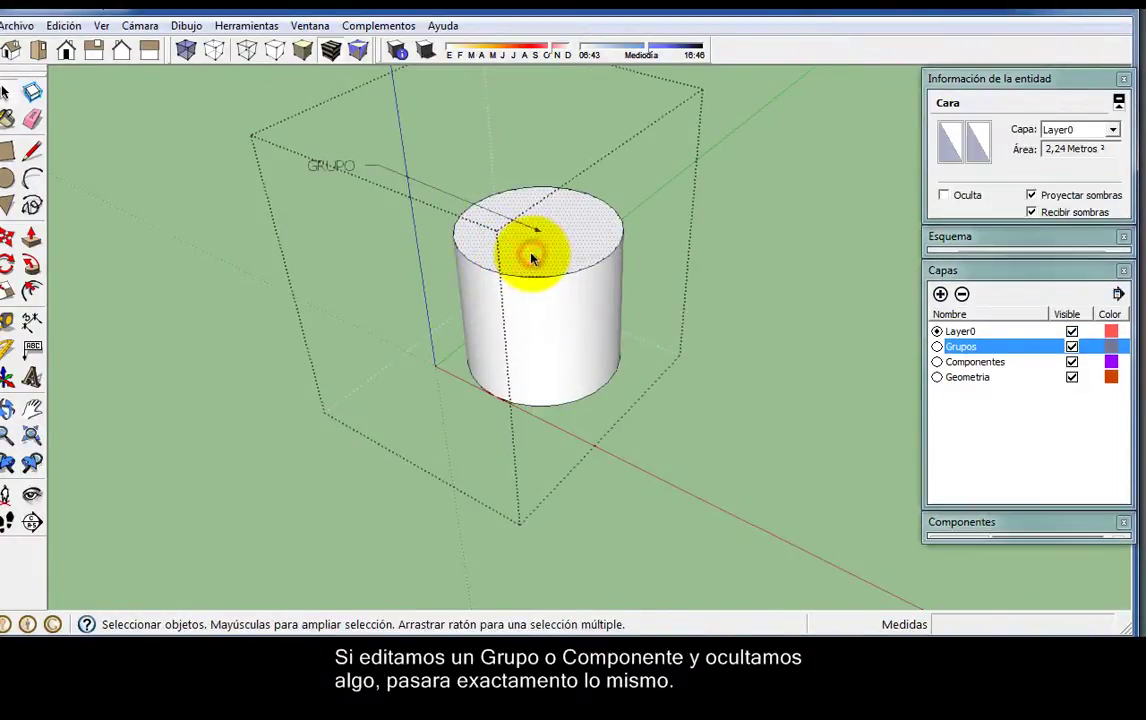
{"action": "right_click", "coordinate": [532, 258]}
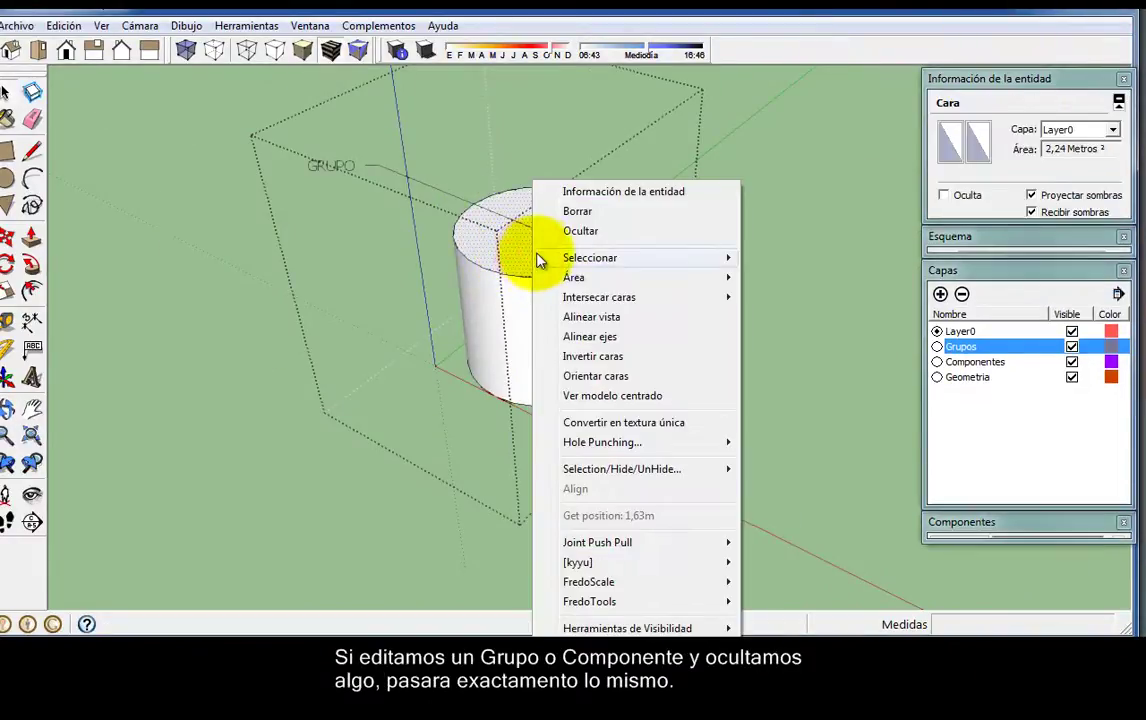
{"action": "left_click", "coordinate": [580, 231]}
{"action": "left_click", "coordinate": [192, 378]}
{"action": "mouse_move", "coordinate": [240, 320]}
{"action": "middle_mouse_down"}
{"action": "mouse_move", "coordinate": [281, 373]}
{"action": "mouse_move", "coordinate": [345, 315]}
{"action": "mouse_move", "coordinate": [327, 327]}
{"action": "mouse_move", "coordinate": [410, 386]}
{"action": "mouse_move", "coordinate": [350, 389]}
{"action": "middle_mouse_up"}
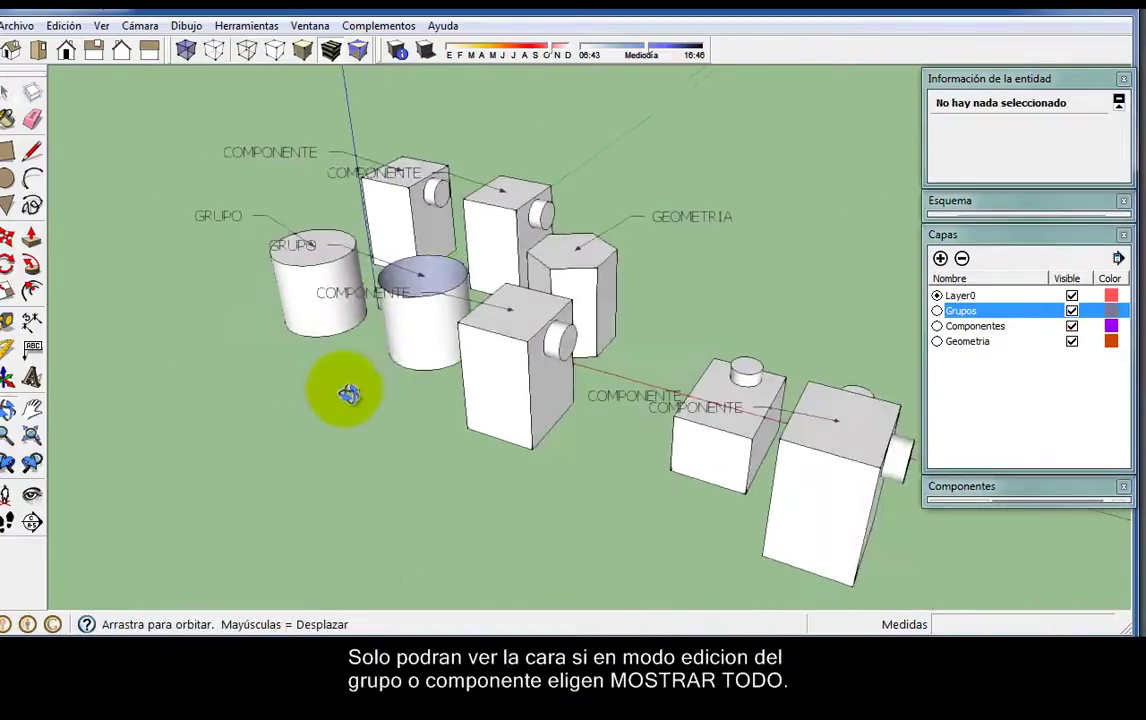
Unhide all, then inside the cylinder group use Edit > Unhide > All to restore its top face.
{"action": "left_click", "coordinate": [86, 25]}
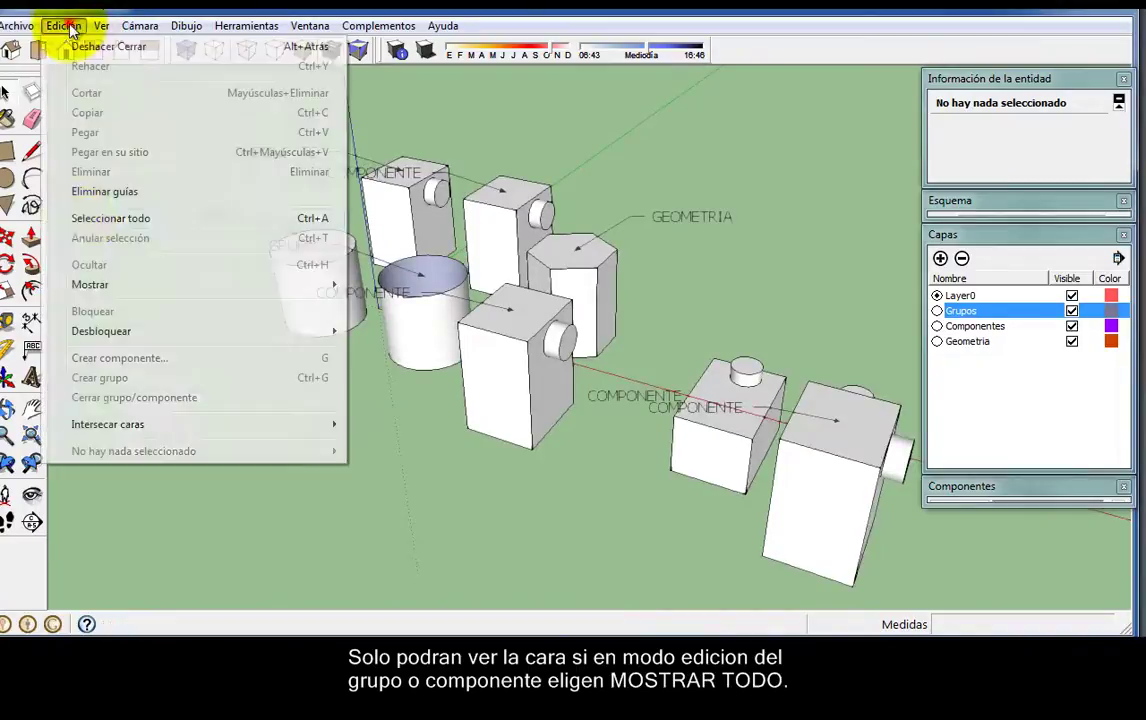
{"action": "left_click", "coordinate": [92, 284]}
{"action": "left_click", "coordinate": [388, 324]}
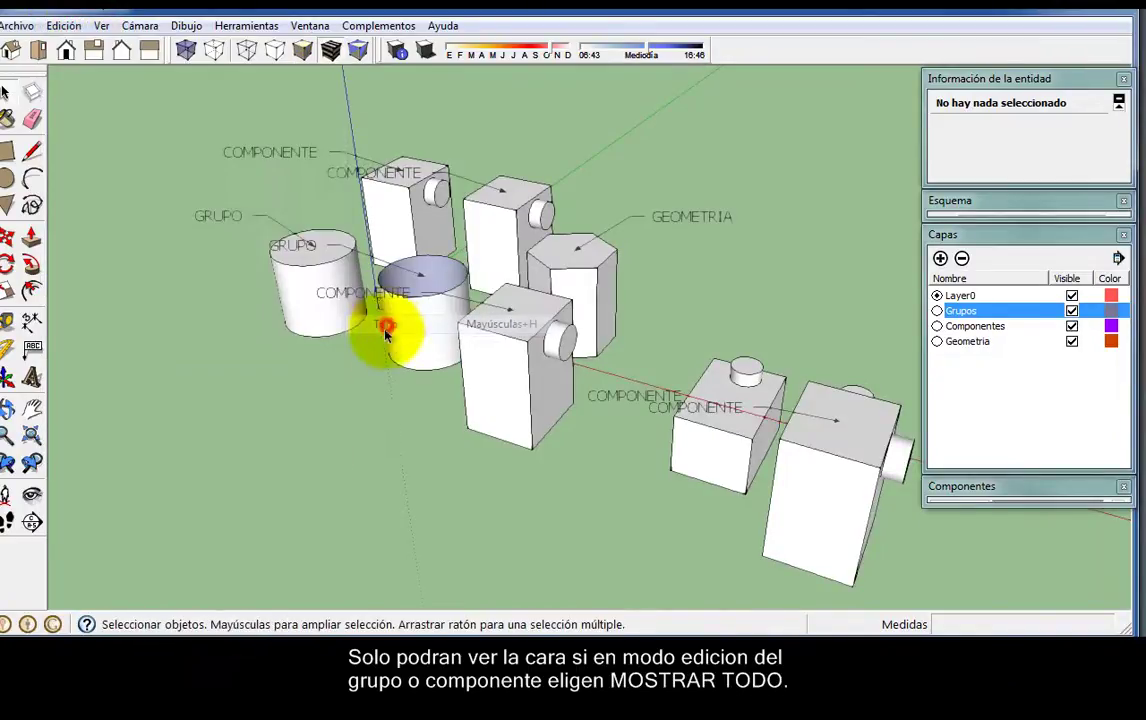
{"action": "left_click", "coordinate": [424, 336]}
{"action": "double_click", "coordinate": [424, 336]}
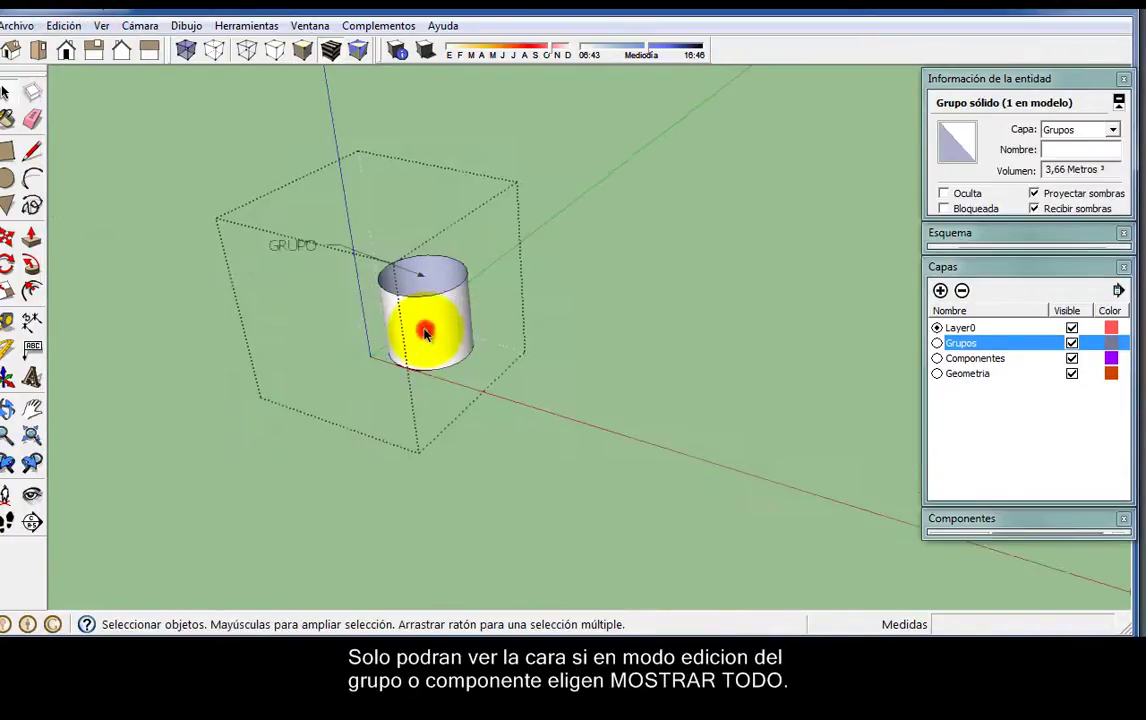
{"action": "left_click", "coordinate": [75, 28]}
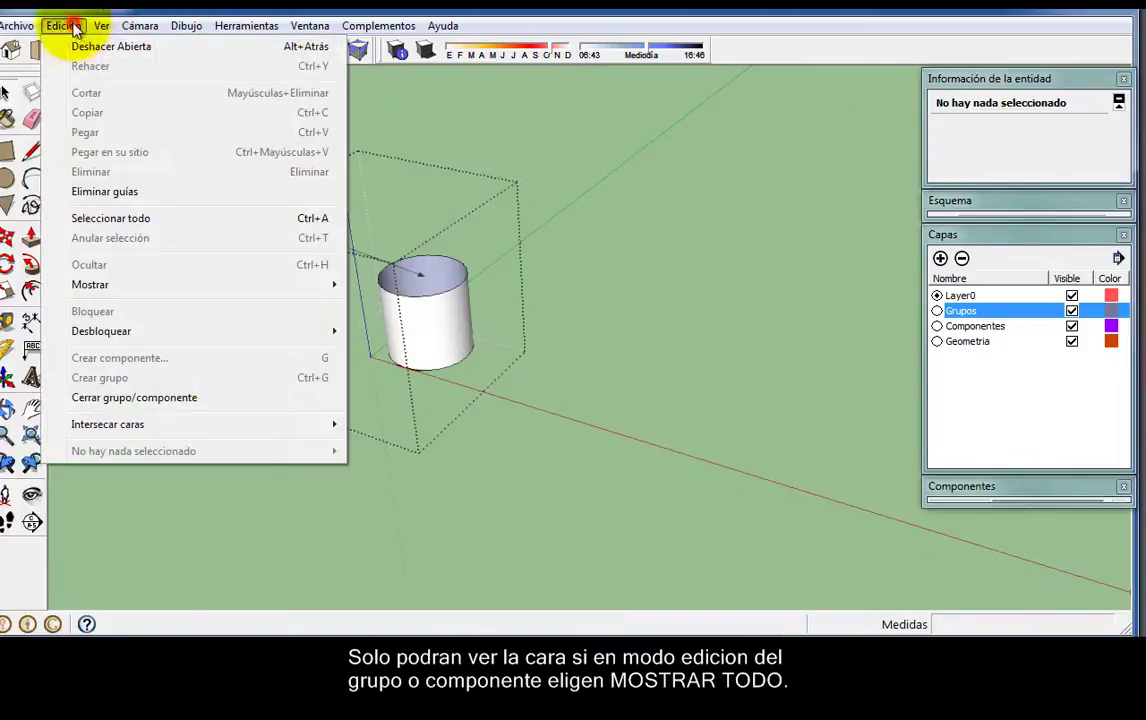
{"action": "left_click", "coordinate": [130, 283]}
{"action": "left_click", "coordinate": [386, 323]}
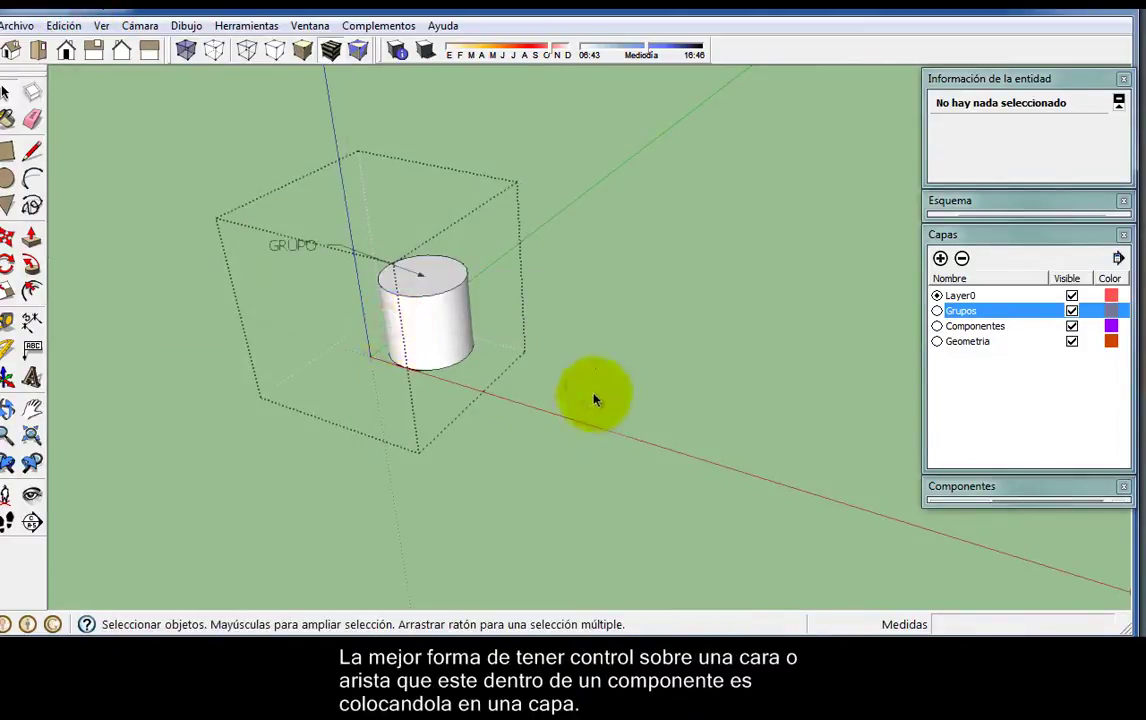
{"action": "left_click", "coordinate": [600, 396]}
Select everything in the model with Ctrl+A and hide it all with H.
{"action": "mouse_move", "coordinate": [600, 396]}
{"action": "middle_mouse_down"}
{"action": "mouse_move", "coordinate": [486, 402]}
{"action": "mouse_move", "coordinate": [617, 382]}
{"action": "middle_mouse_up"}
{"action": "scroll", "coordinate": [617, 382], "scroll_direction": "down", "scroll_amount": 3}
{"action": "mouse_move", "coordinate": [801, 409]}
{"action": "middle_mouse_down"}
{"action": "mouse_move", "coordinate": [430, 435]}
{"action": "mouse_move", "coordinate": [445, 455]}
{"action": "middle_mouse_up"}
{"action": "mouse_move", "coordinate": [686, 478]}
{"action": "middle_mouse_down"}
{"action": "mouse_move", "coordinate": [581, 417]}
{"action": "mouse_move", "coordinate": [614, 455]}
{"action": "mouse_move", "coordinate": [620, 443]}
{"action": "middle_mouse_up"}
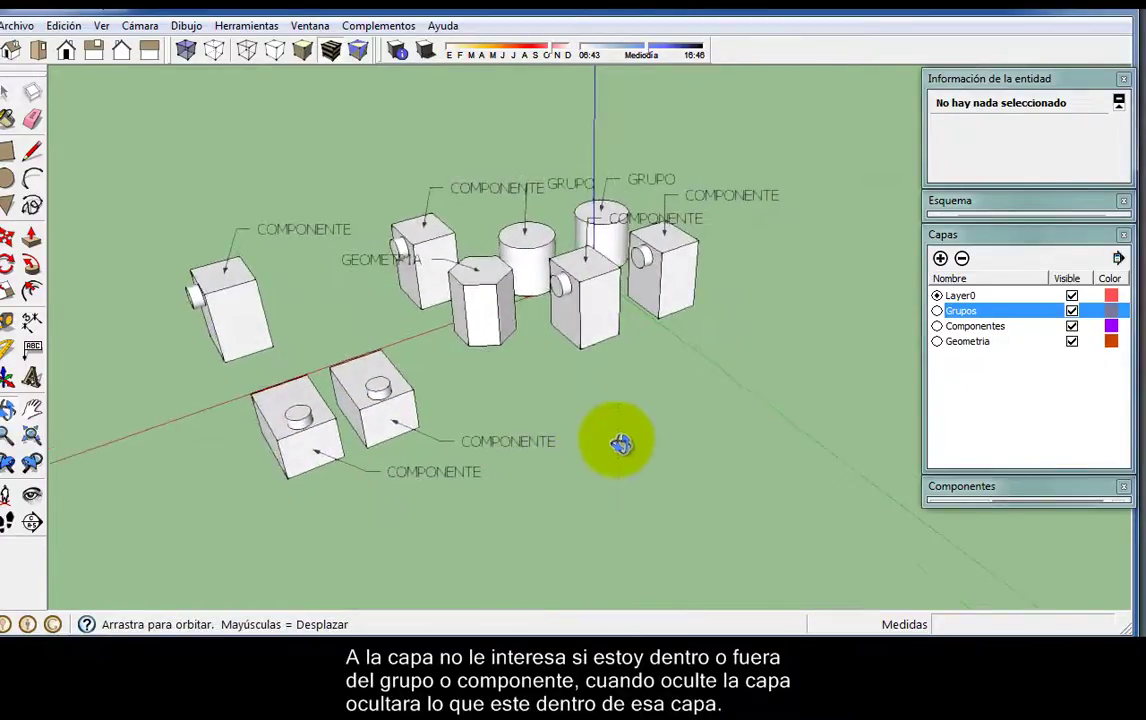
{"action": "scroll", "coordinate": [615, 444], "scroll_direction": "down", "scroll_amount": 2}
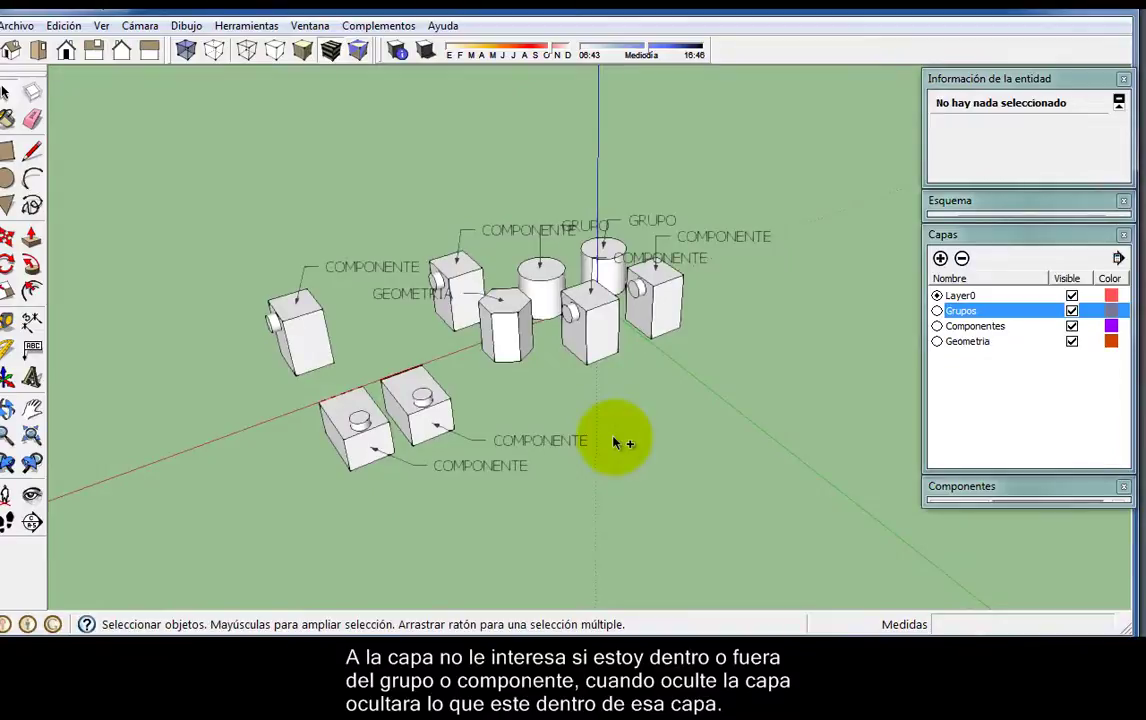
{"action": "key", "text": "ctrl+a"}
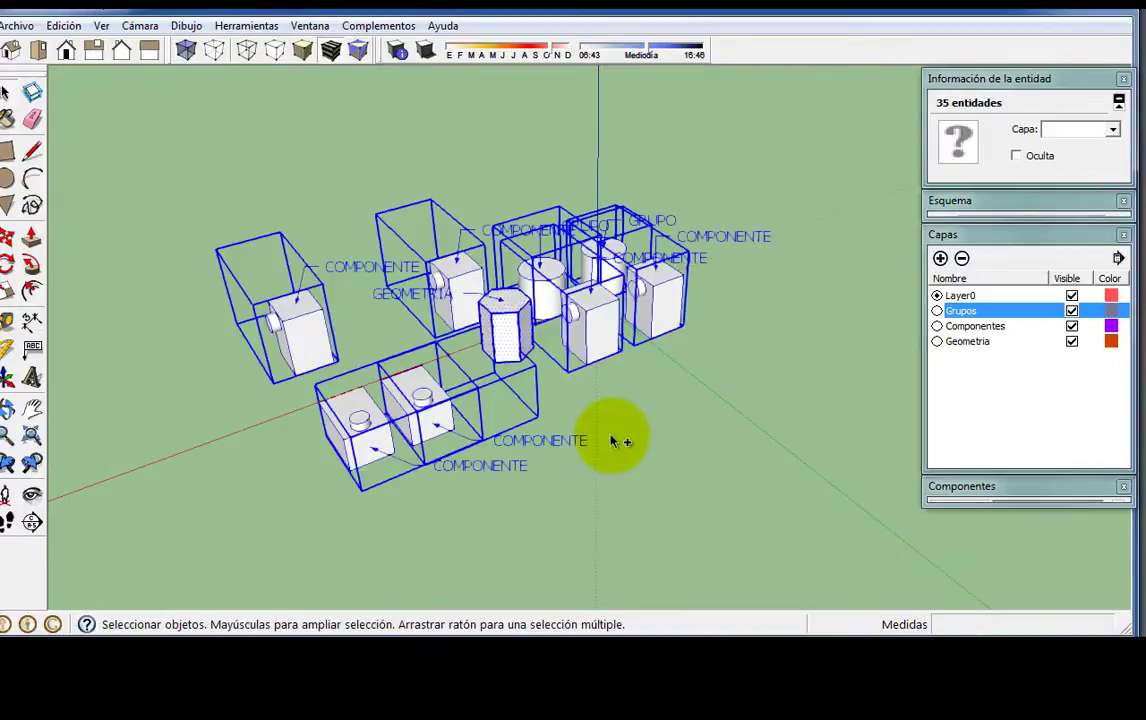
{"action": "key", "text": "h"}
In the Outliner, pick the hidden Grupo and unhide it via Edición > Mostrar > Seleccionado.
{"action": "left_click", "coordinate": [1025, 238]}
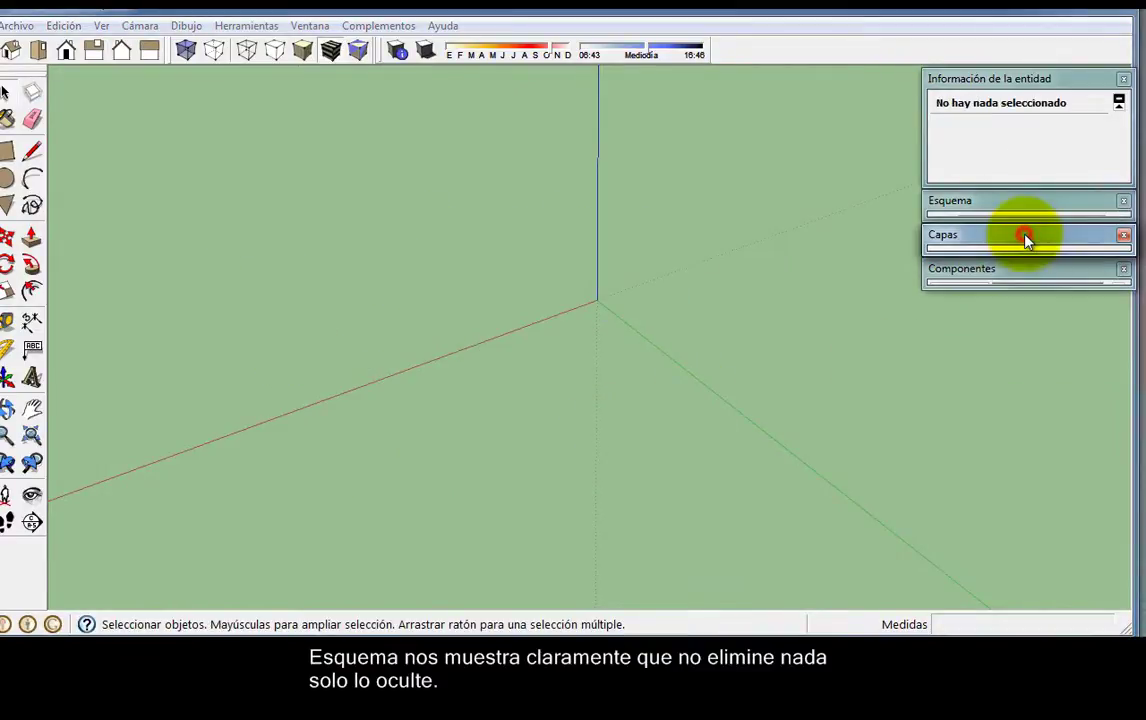
{"action": "left_click", "coordinate": [1015, 203]}
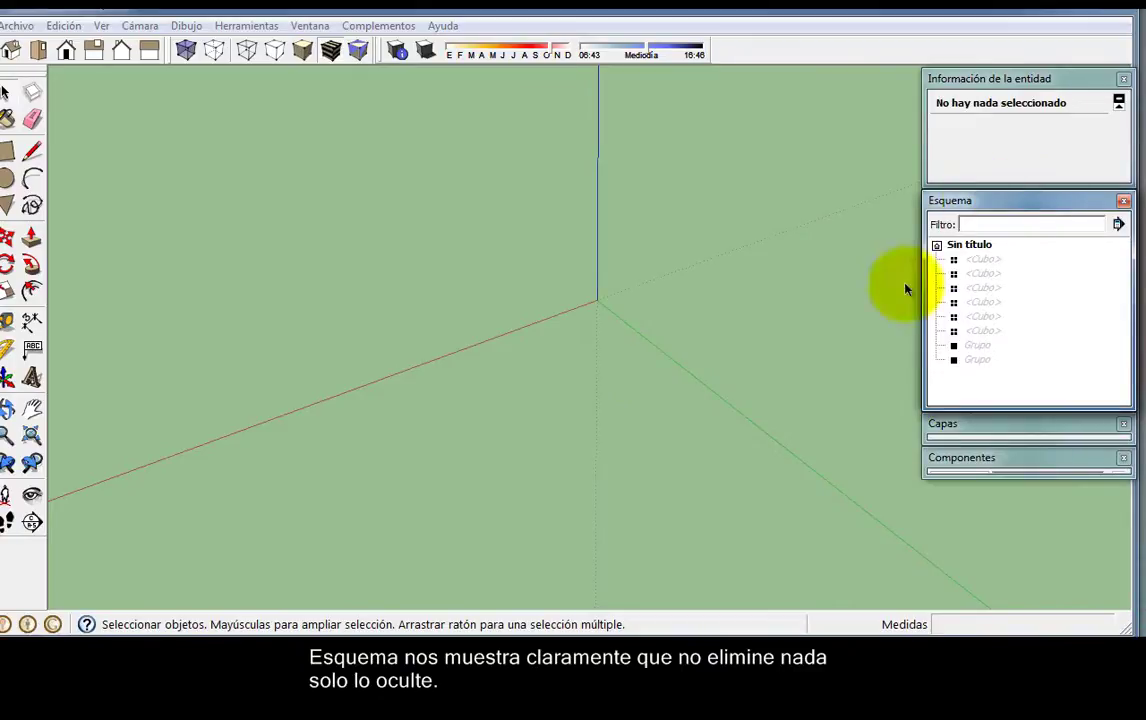
{"action": "left_click", "coordinate": [975, 348]}
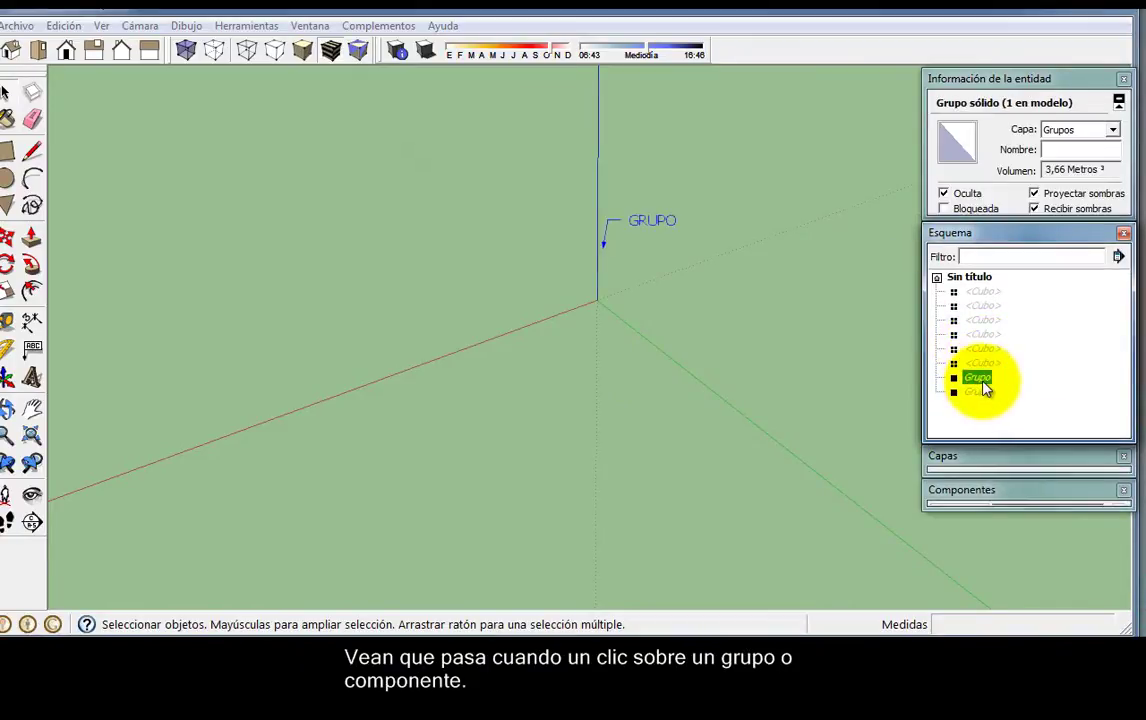
{"action": "left_click", "coordinate": [64, 25]}
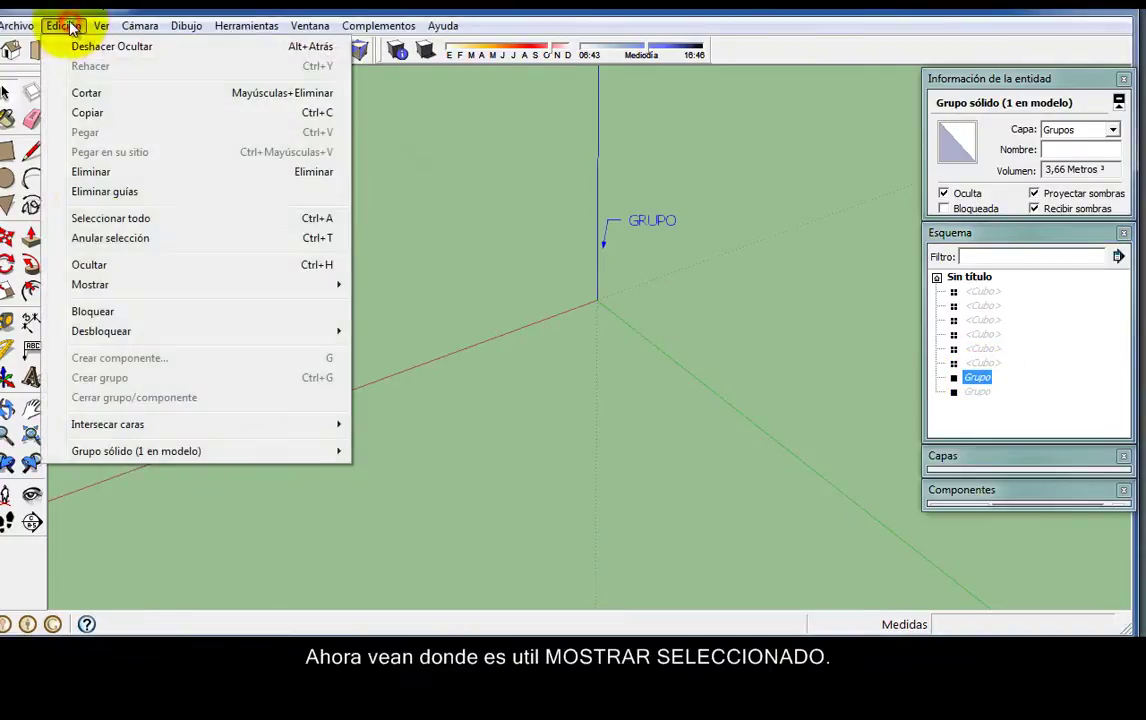
{"action": "mouse_move", "coordinate": [90, 284]}
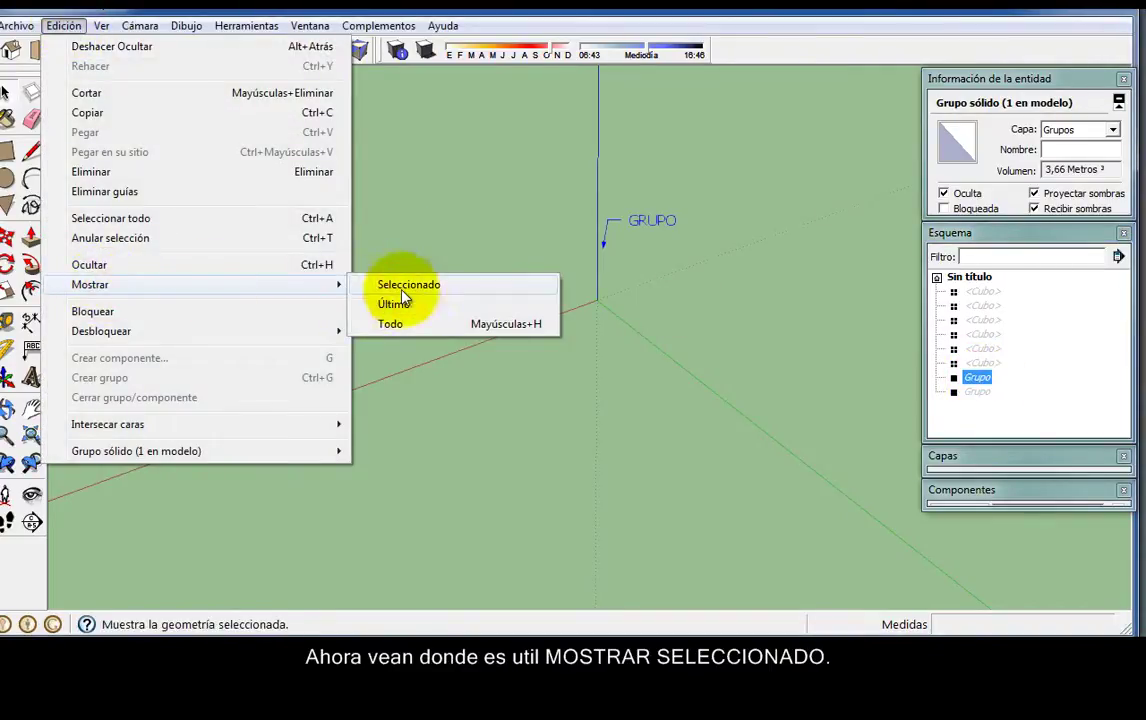
{"action": "left_click", "coordinate": [409, 287]}
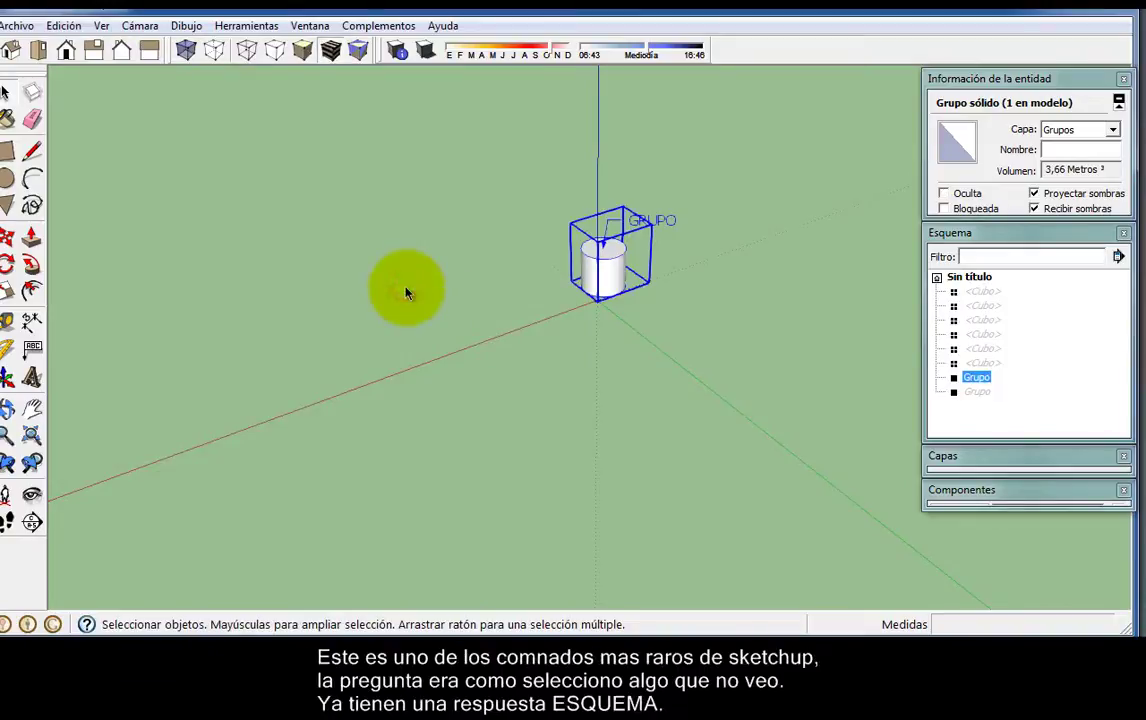
Pick a hidden Cubo in the Outliner and unhide it via Edición > Mostrar > Seleccionado.
{"action": "left_click", "coordinate": [990, 305]}
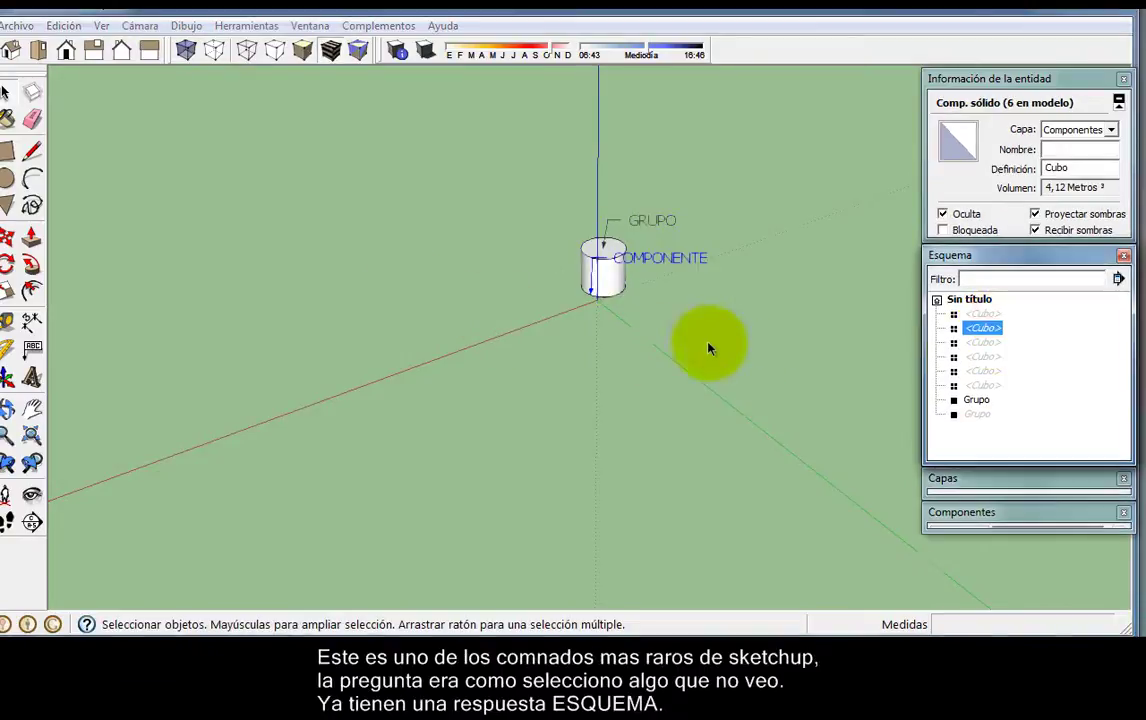
{"action": "left_click", "coordinate": [63, 25]}
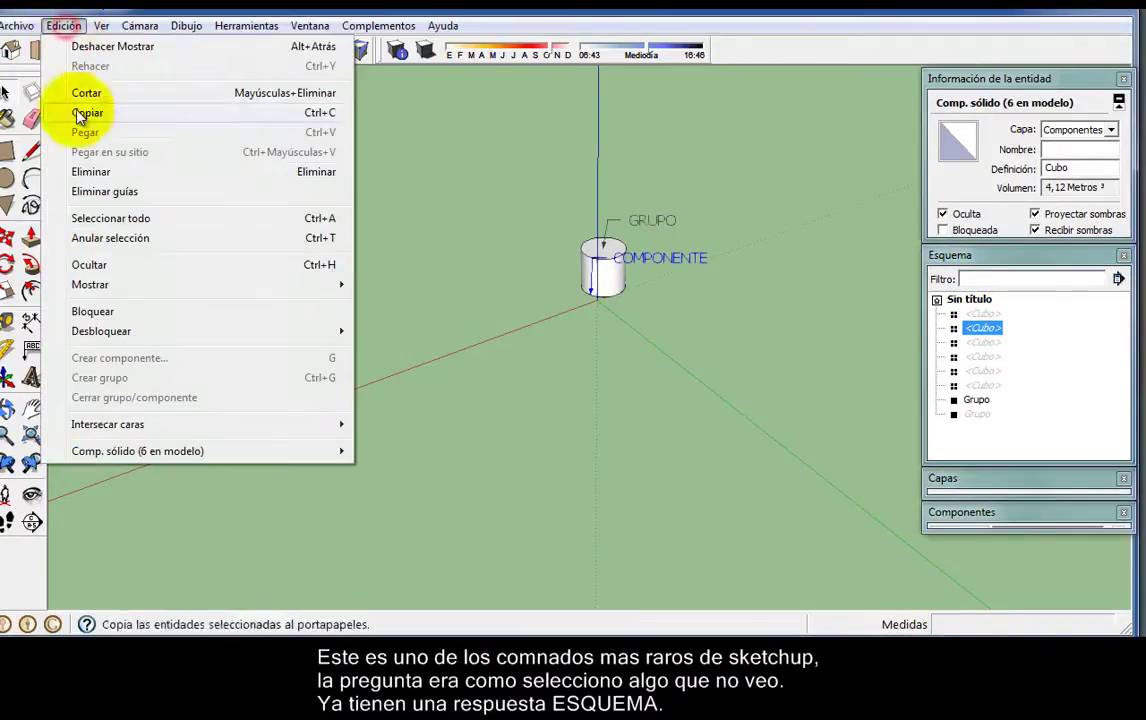
{"action": "left_click", "coordinate": [113, 284]}
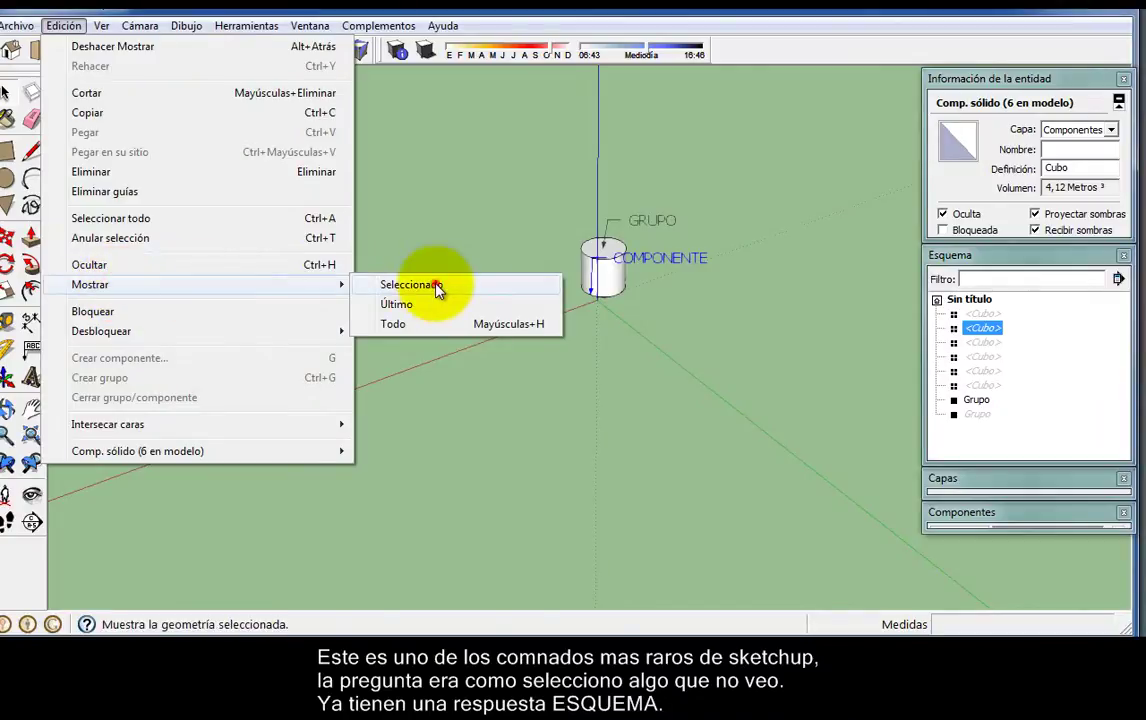
{"action": "left_click", "coordinate": [438, 285]}
{"action": "mouse_move", "coordinate": [376, 387]}
{"action": "middle_mouse_down"}
{"action": "mouse_move", "coordinate": [371, 428]}
{"action": "mouse_move", "coordinate": [640, 422]}
{"action": "mouse_move", "coordinate": [341, 289]}
{"action": "middle_mouse_up"}
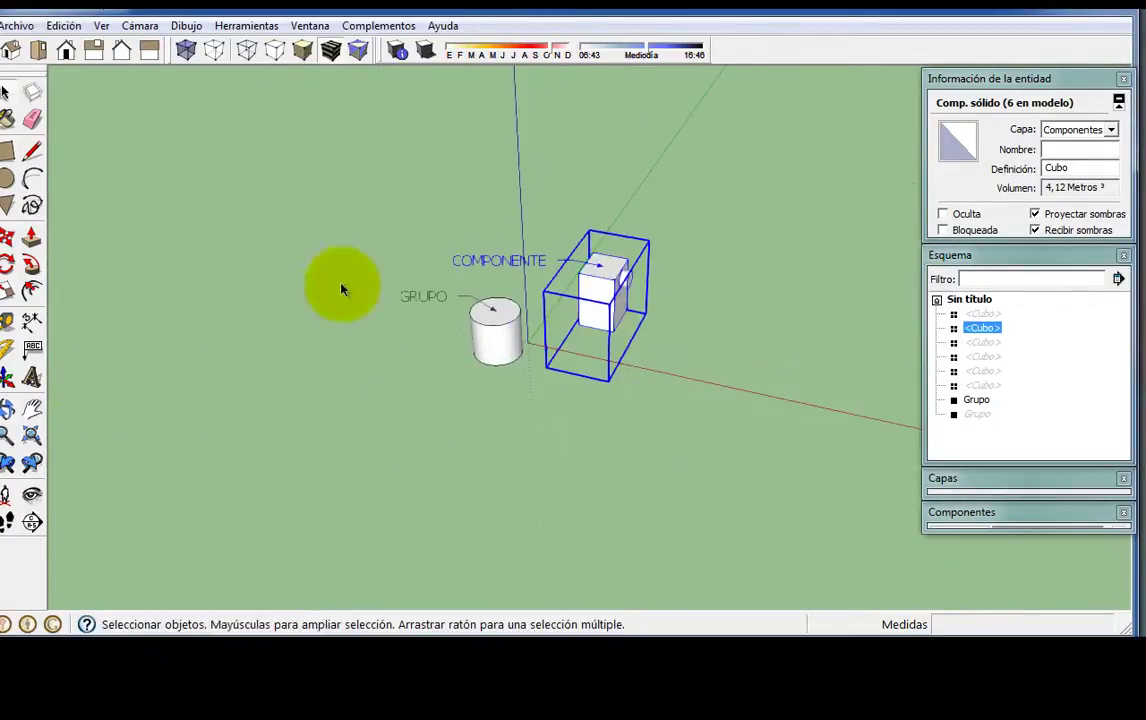
{"action": "left_click", "coordinate": [62, 27]}
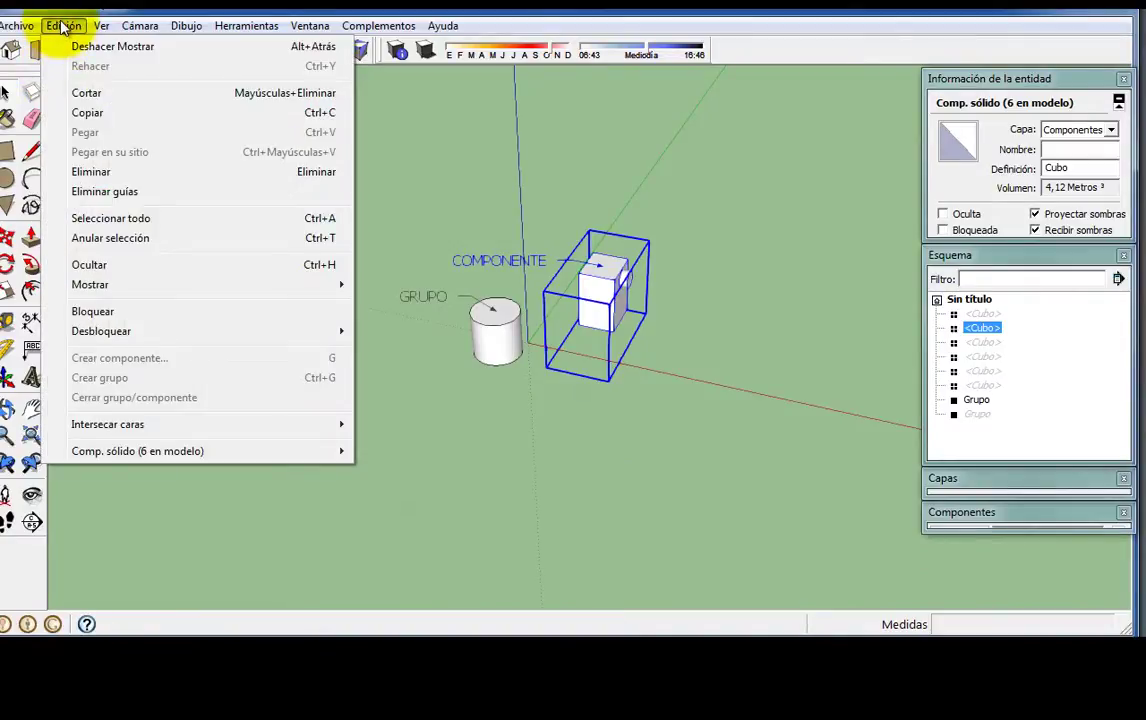
{"action": "mouse_move", "coordinate": [101, 26]}
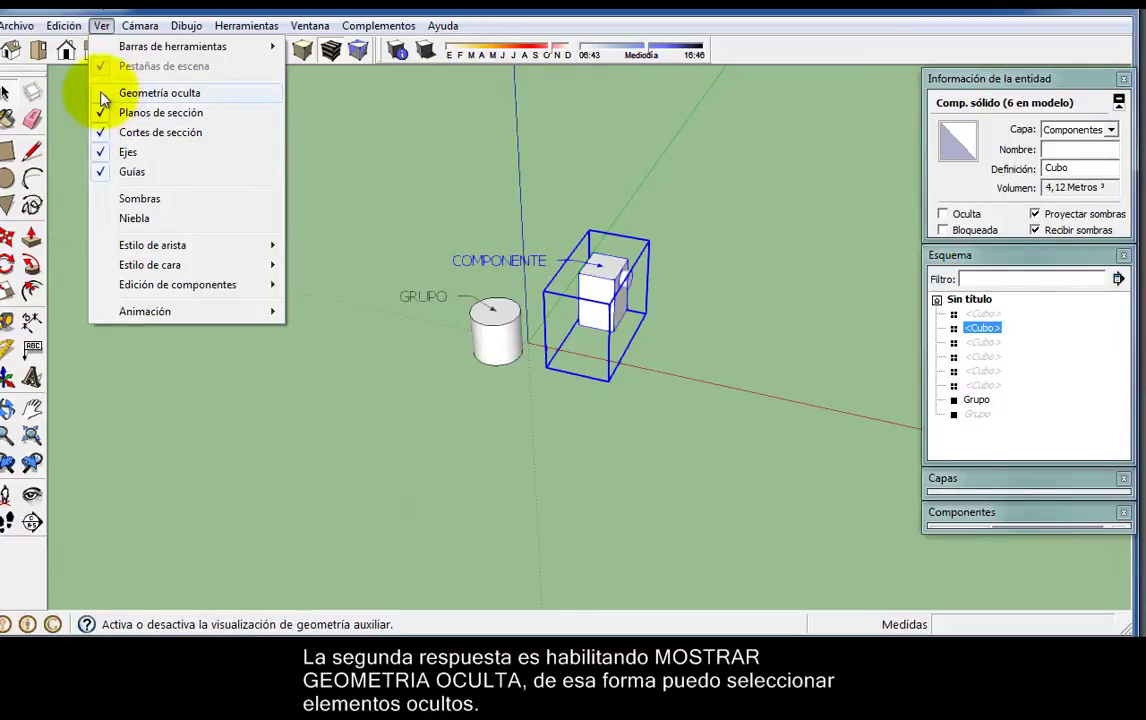
Turn on Ver > Geometría oculta and unhide the left and right Cubo components via Entity Info.
{"action": "left_click", "coordinate": [104, 96]}
{"action": "middle_click_drag", "start_coordinate": [548, 450], "coordinate": [123, 389]}
{"action": "mouse_move", "coordinate": [780, 482]}
{"action": "middle_mouse_down"}
{"action": "mouse_move", "coordinate": [243, 497]}
{"action": "mouse_move", "coordinate": [389, 501]}
{"action": "mouse_move", "coordinate": [445, 486]}
{"action": "middle_mouse_up"}
{"action": "left_click", "coordinate": [391, 383]}
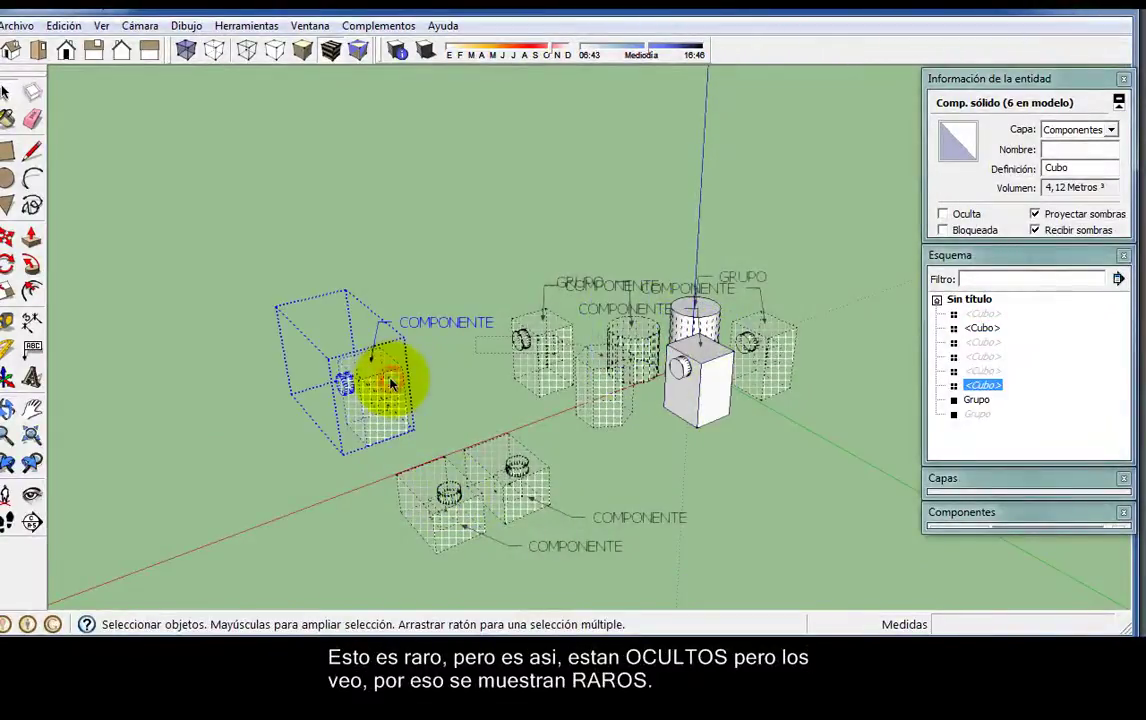
{"action": "left_click", "coordinate": [943, 215]}
{"action": "left_click", "coordinate": [768, 328]}
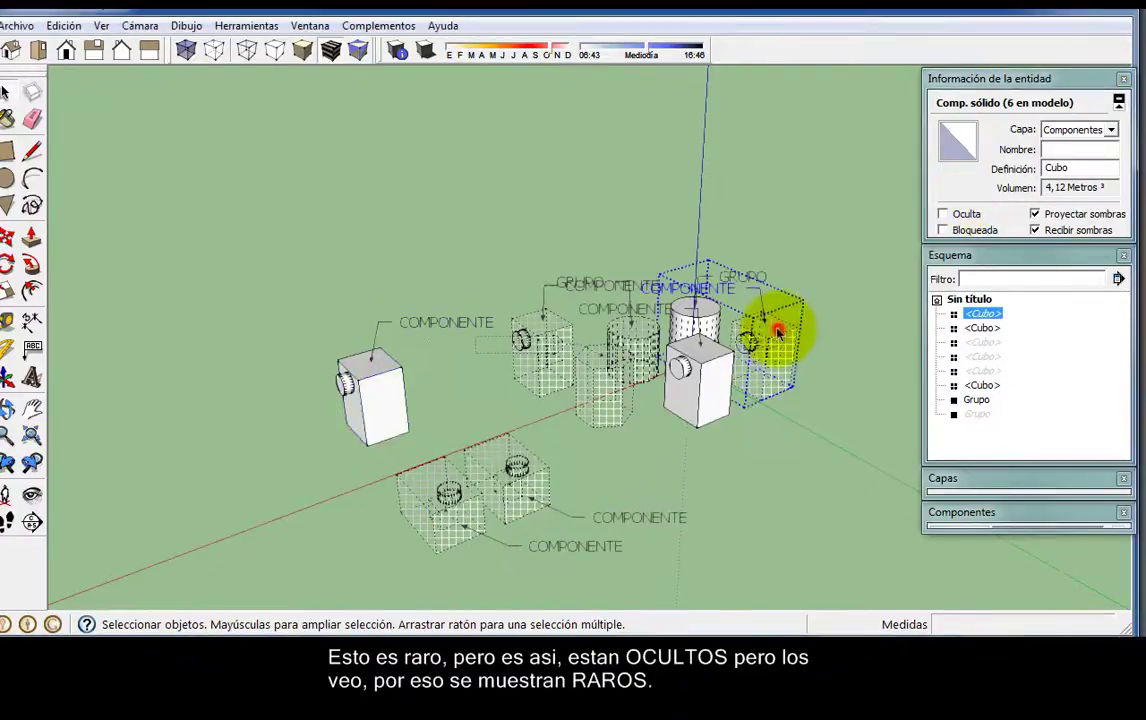
{"action": "left_click", "coordinate": [943, 215]}
{"action": "left_click", "coordinate": [943, 215]}
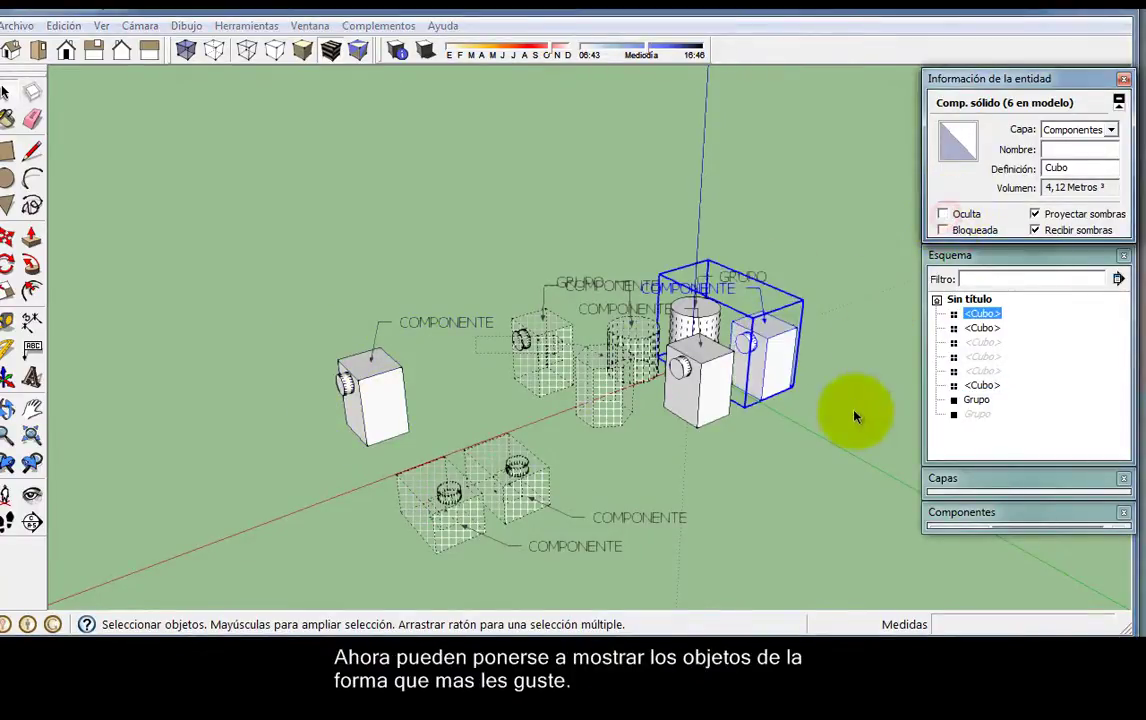
Unhide another Cubo with Edición > Mostrar > Seleccionado and the hexagonal prism via Entity Info.
{"action": "left_click", "coordinate": [563, 328]}
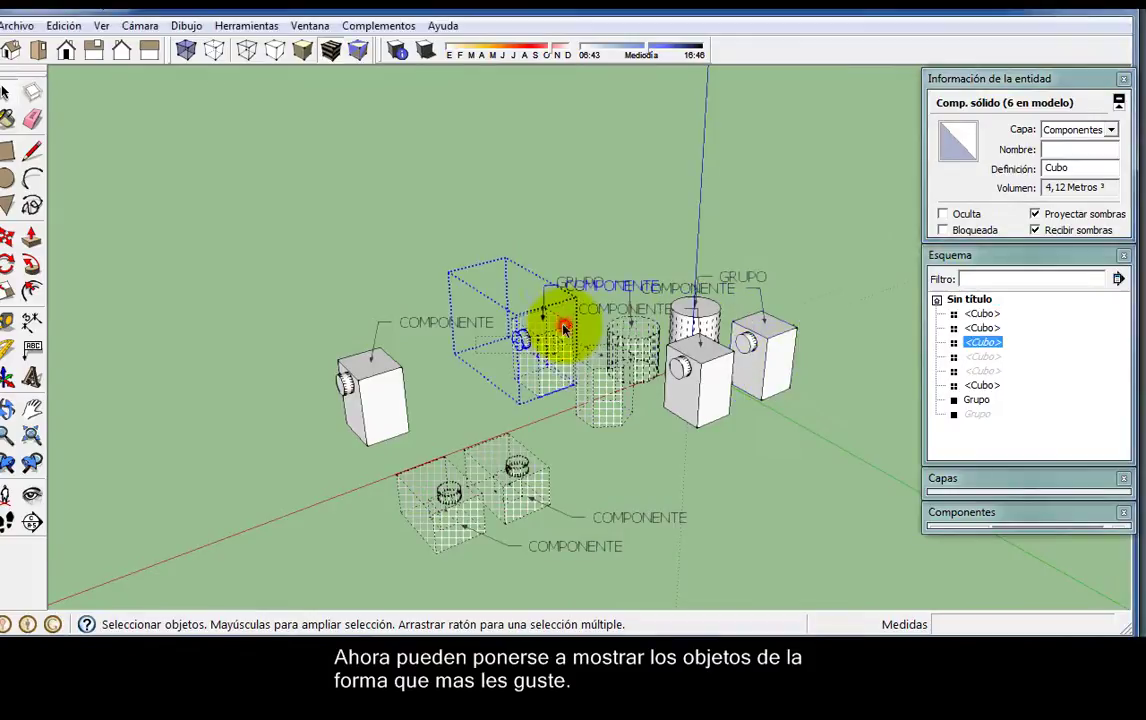
{"action": "left_click", "coordinate": [63, 25]}
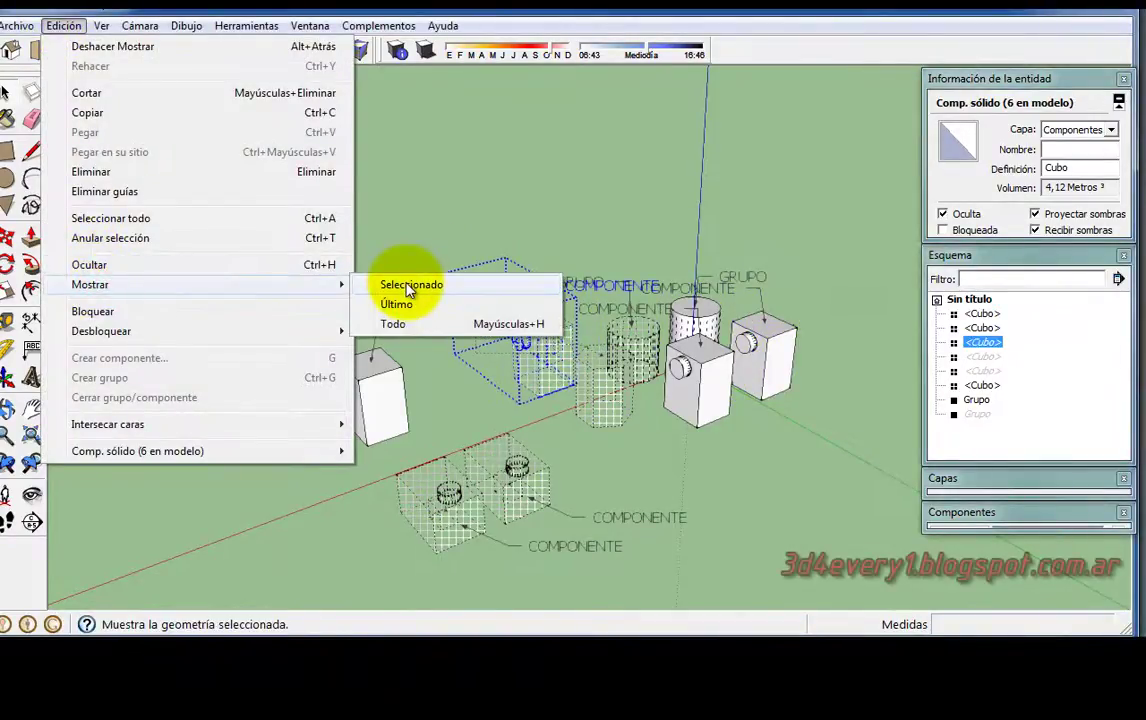
{"action": "mouse_move", "coordinate": [90, 284]}
{"action": "left_click", "coordinate": [405, 286]}
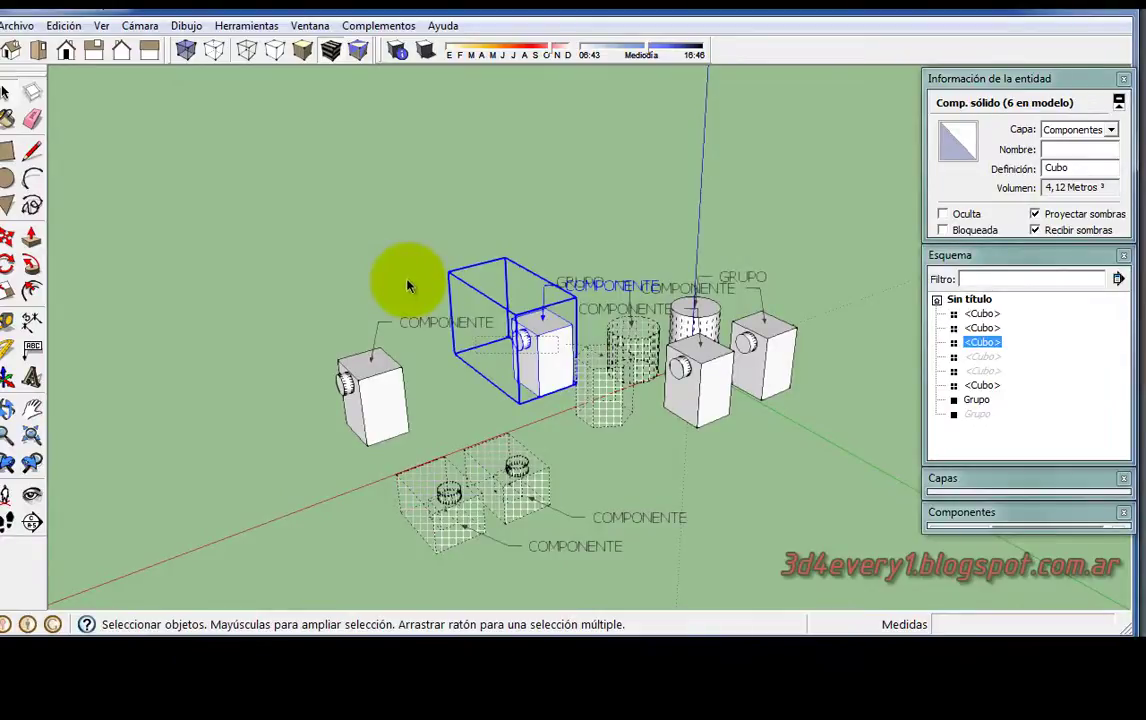
{"action": "left_click", "coordinate": [601, 424]}
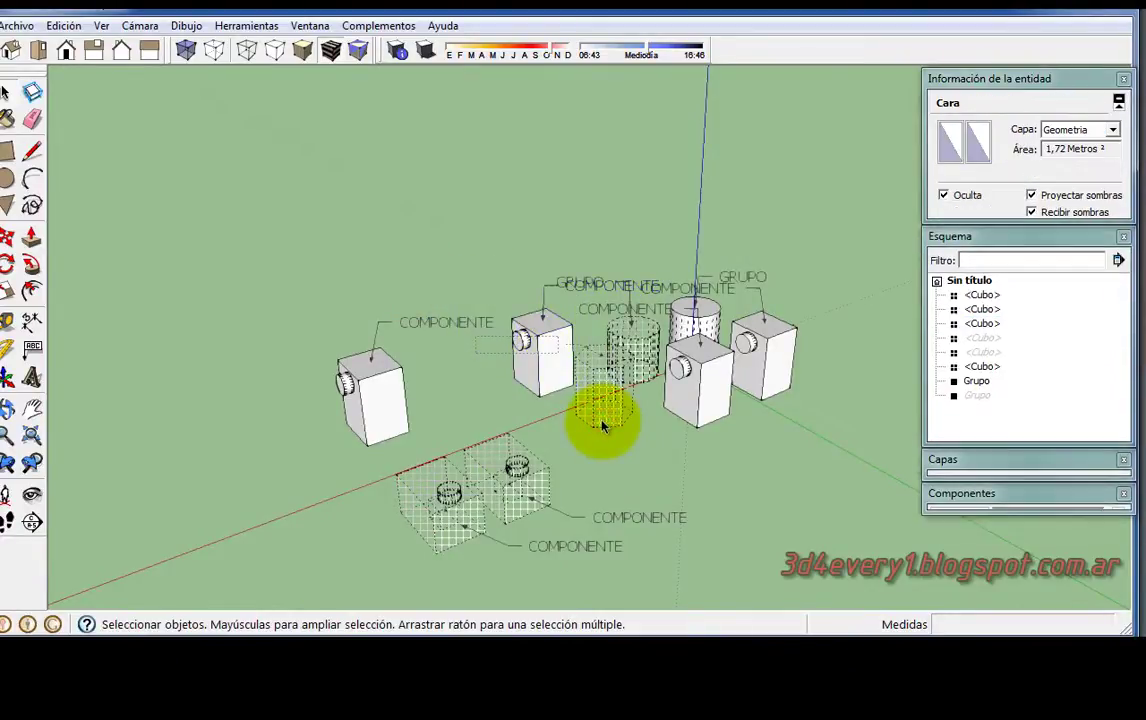
{"action": "triple_click", "coordinate": [601, 422]}
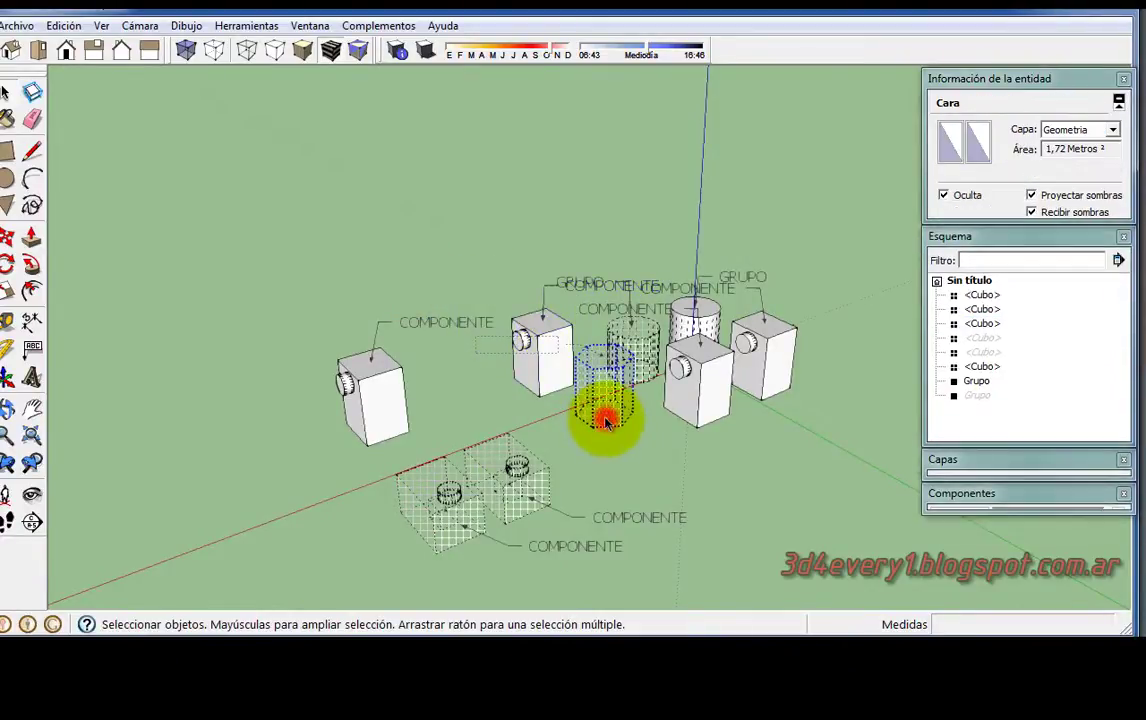
{"action": "left_click", "coordinate": [1016, 155]}
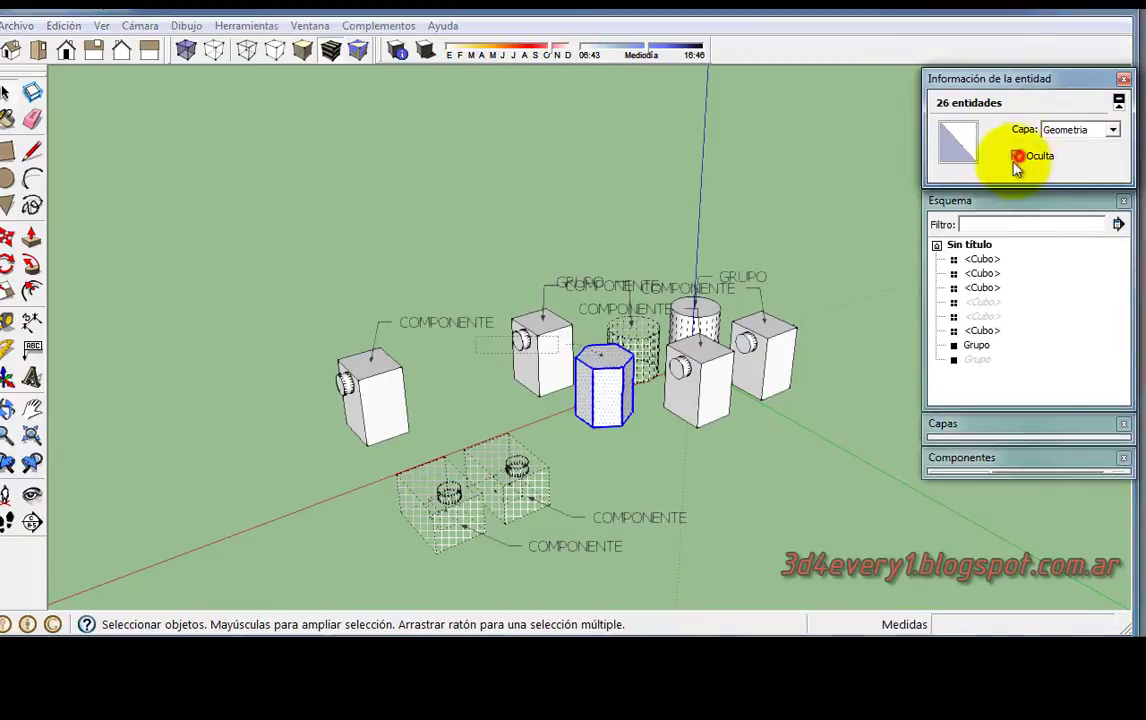
Unhide the GEOMETRIA label by unticking Oculta in Entity Info.
{"action": "left_click", "coordinate": [492, 345]}
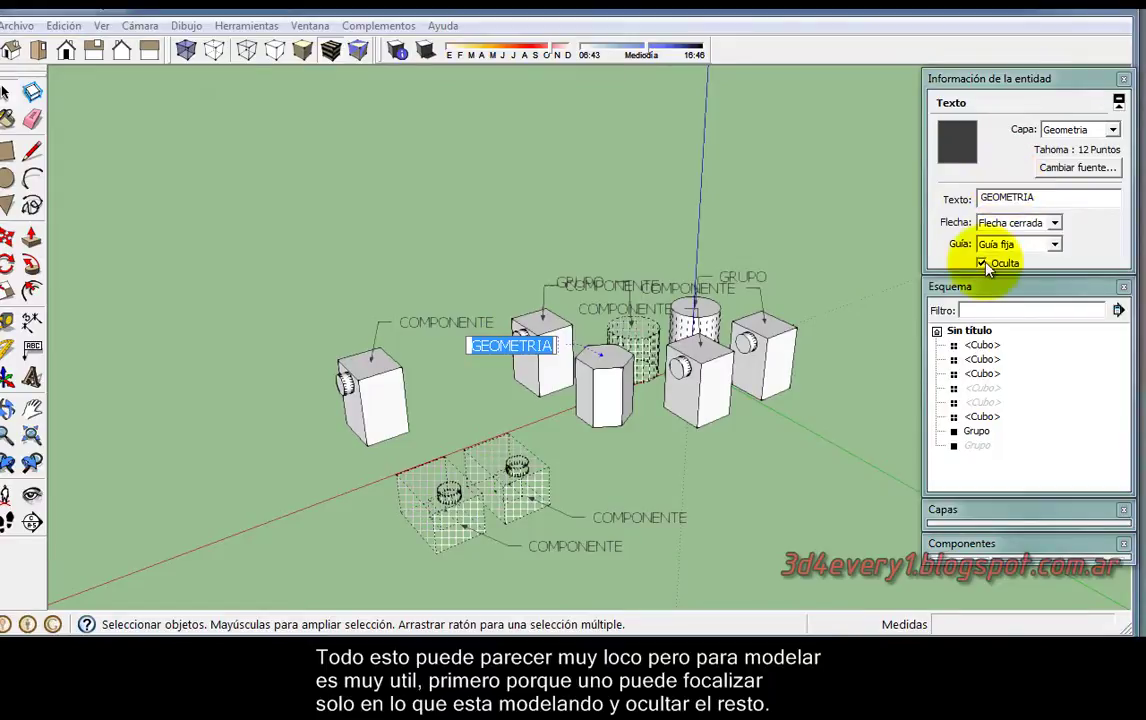
{"action": "left_click", "coordinate": [981, 263]}
{"action": "left_click", "coordinate": [660, 440]}
{"action": "mouse_move", "coordinate": [660, 440]}
{"action": "middle_mouse_down"}
{"action": "mouse_move", "coordinate": [821, 420]}
{"action": "mouse_move", "coordinate": [767, 397]}
{"action": "mouse_move", "coordinate": [740, 400]}
{"action": "mouse_move", "coordinate": [660, 546]}
{"action": "middle_mouse_up"}
Box-select the two front Cubo components and unhide them via Edición > Mostrar > Seleccionado.
{"action": "left_click_drag", "start_coordinate": [647, 561], "coordinate": [534, 440]}
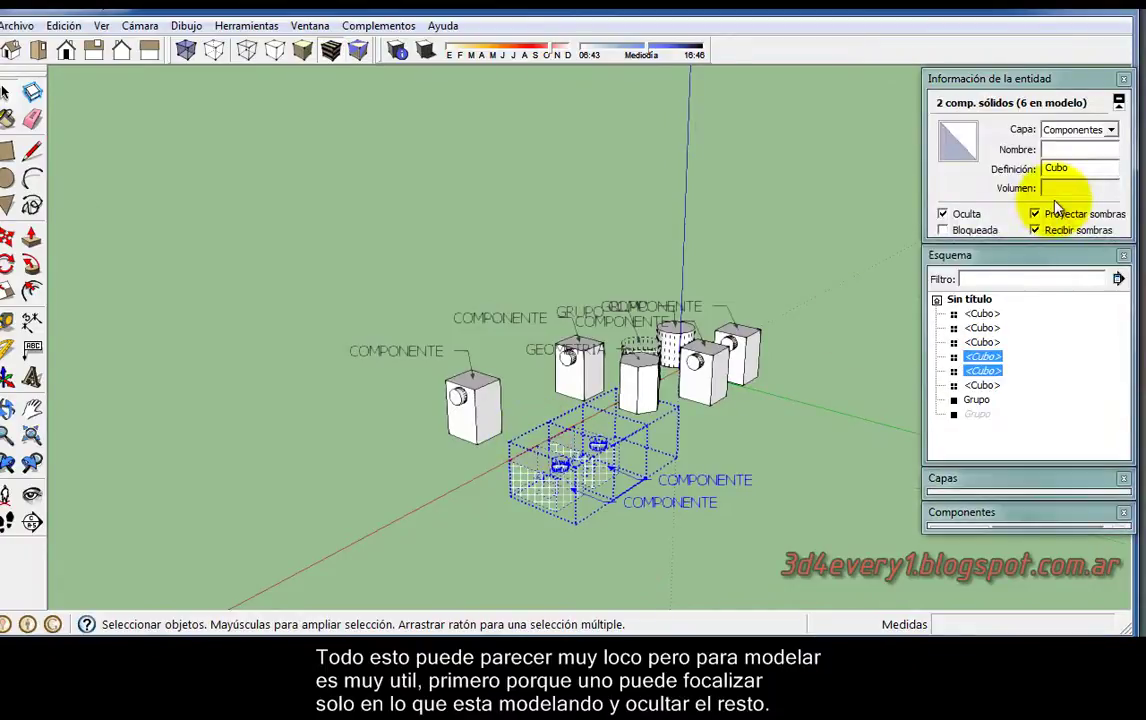
{"action": "left_click", "coordinate": [63, 25]}
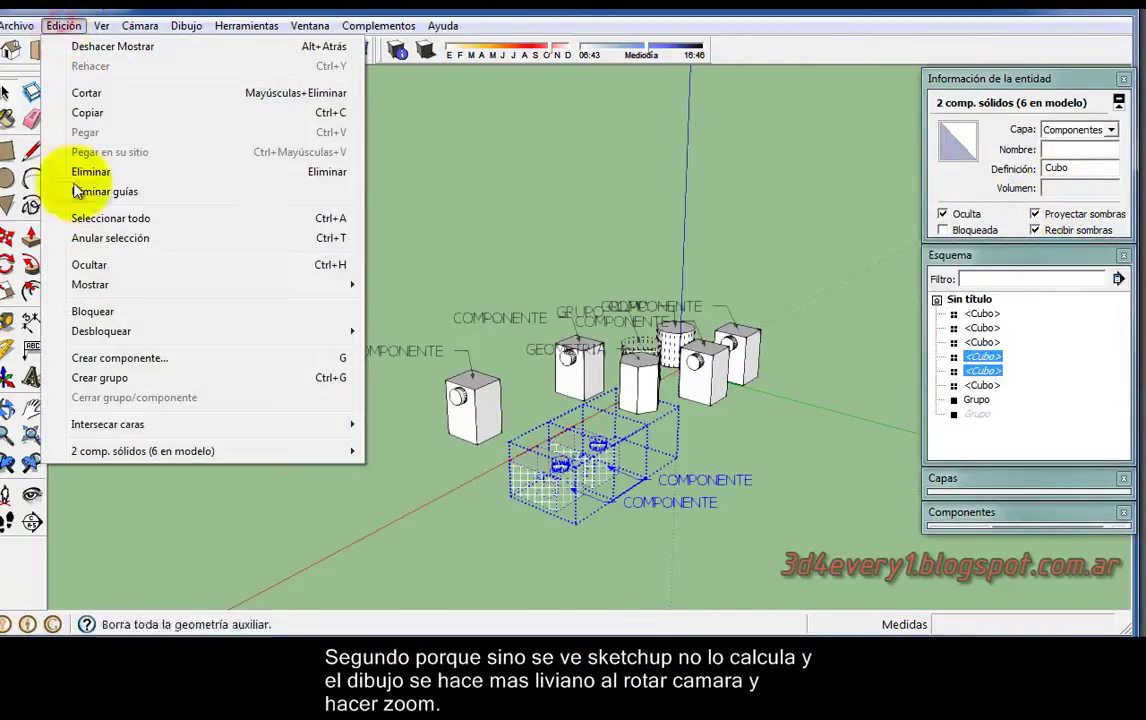
{"action": "mouse_move", "coordinate": [90, 284]}
{"action": "left_click", "coordinate": [405, 288]}
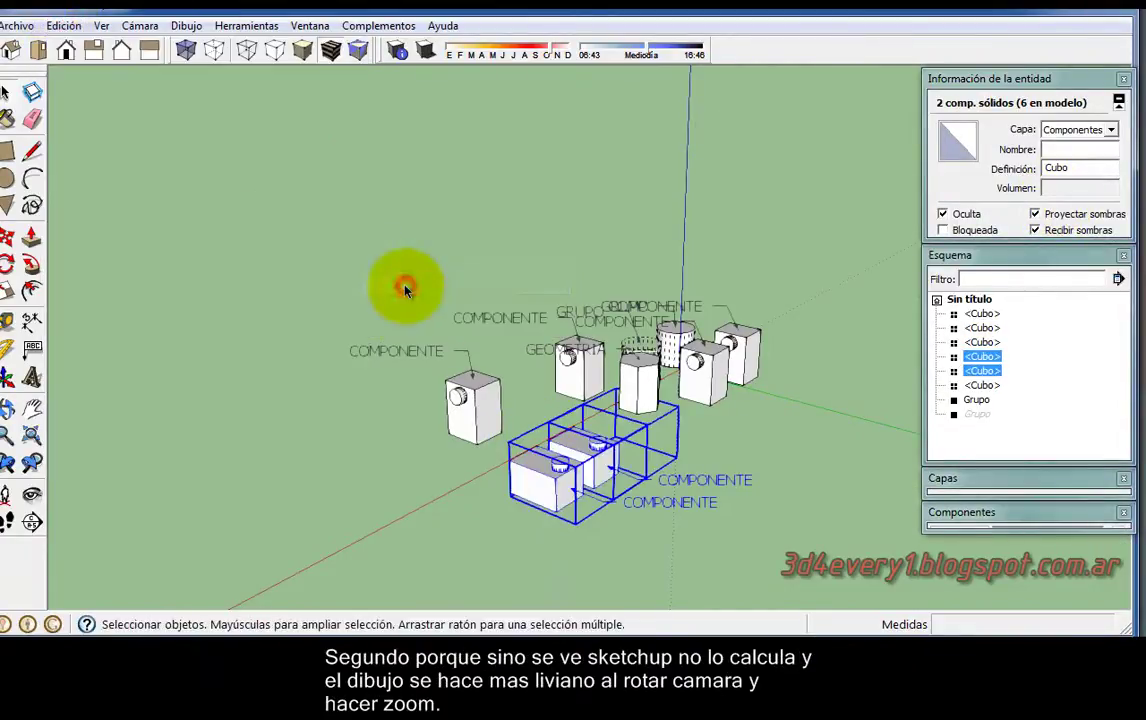
{"action": "mouse_move", "coordinate": [524, 281]}
{"action": "middle_mouse_down"}
{"action": "mouse_move", "coordinate": [716, 276]}
{"action": "mouse_move", "coordinate": [652, 333]}
{"action": "middle_mouse_up"}
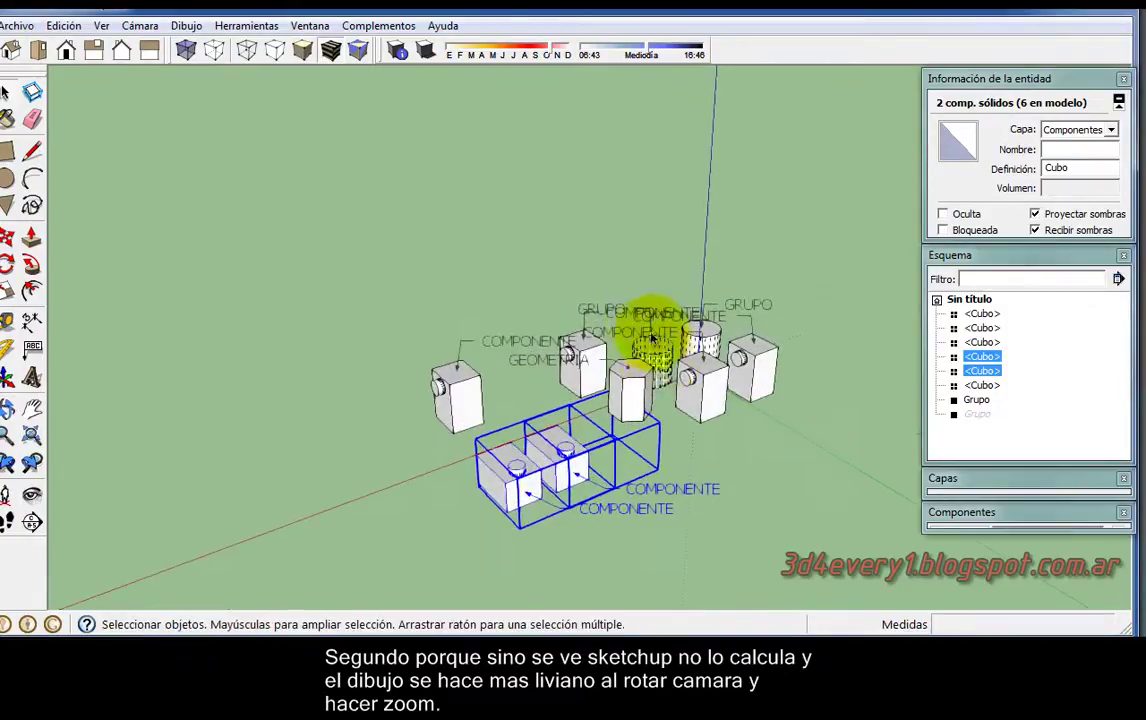
Unhide the second Grupo through Entity Info, then orbit to check every object shows.
{"action": "left_click", "coordinate": [663, 365]}
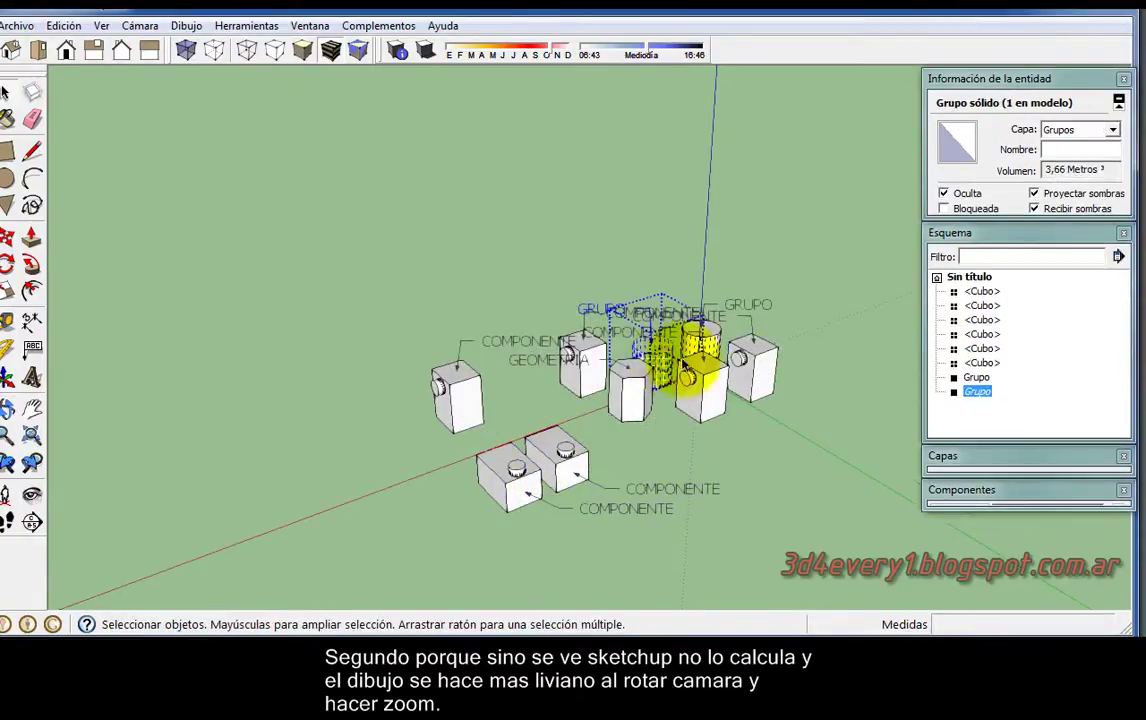
{"action": "right_click", "coordinate": [983, 397]}
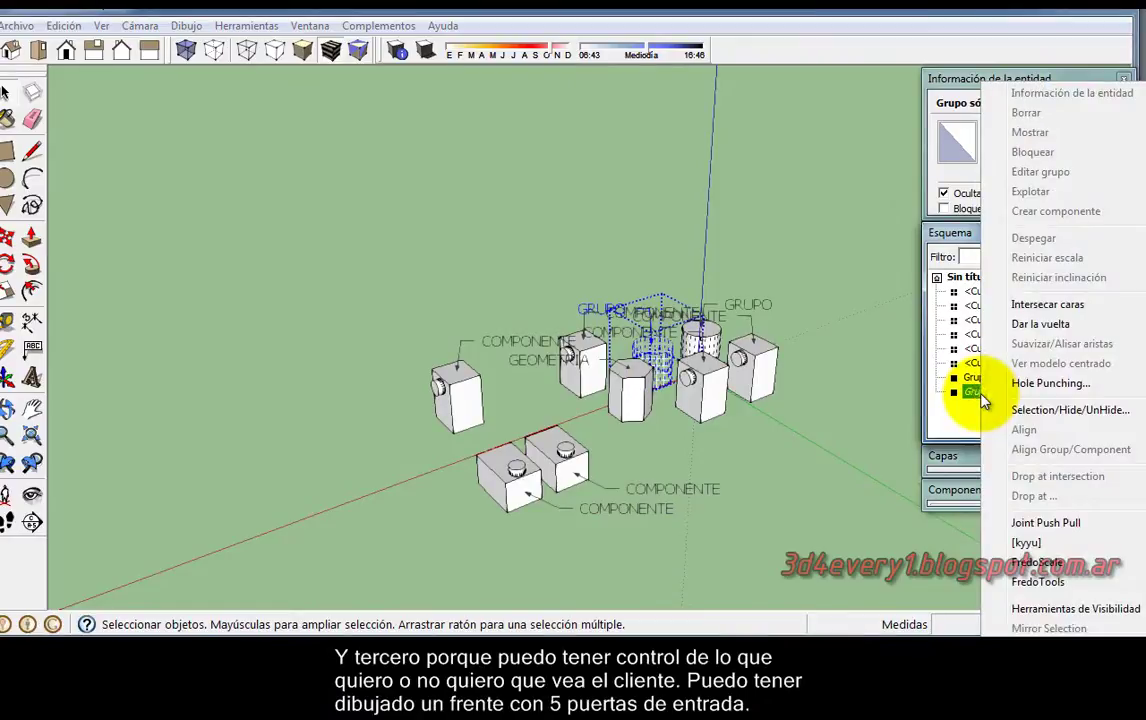
{"action": "key", "text": "Escape"}
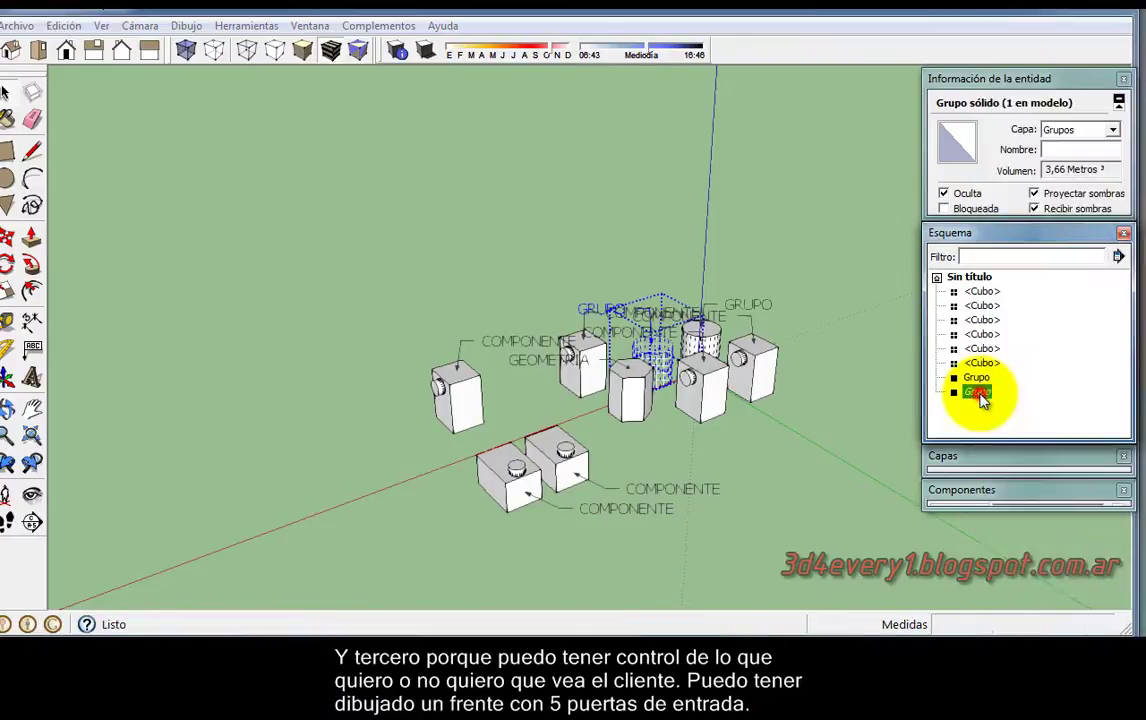
{"action": "left_click", "coordinate": [943, 193]}
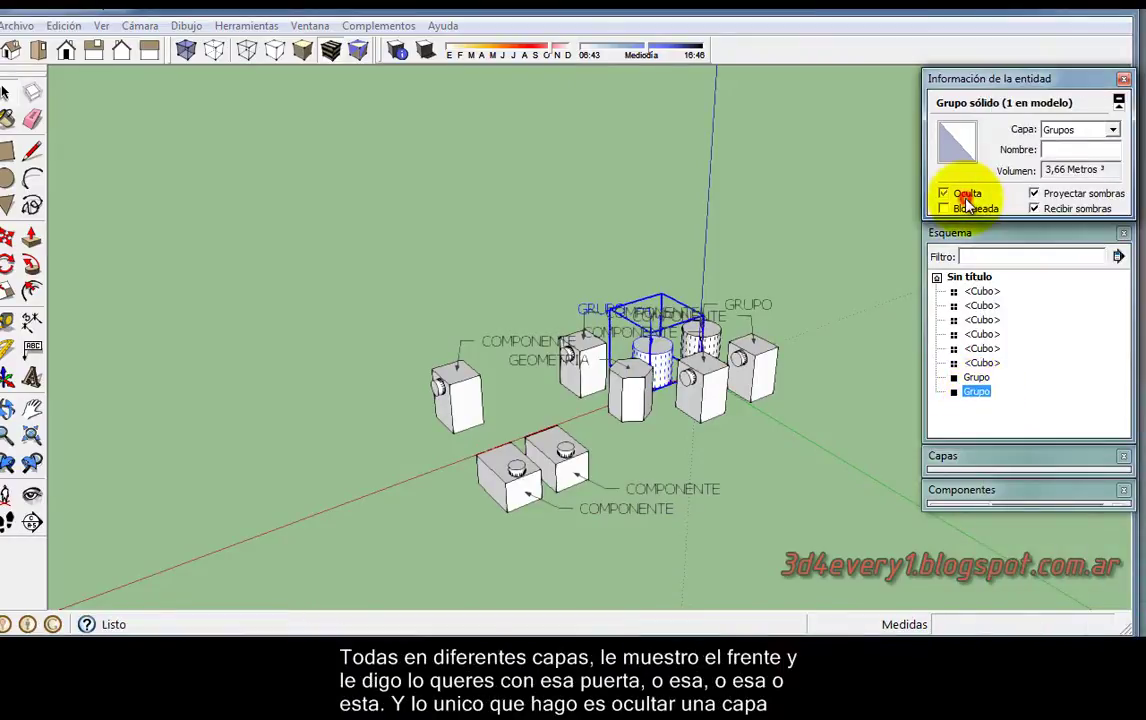
{"action": "left_click", "coordinate": [778, 205]}
{"action": "mouse_move", "coordinate": [716, 307]}
{"action": "middle_mouse_down"}
{"action": "mouse_move", "coordinate": [705, 447]}
{"action": "mouse_move", "coordinate": [297, 448]}
{"action": "middle_mouse_up"}
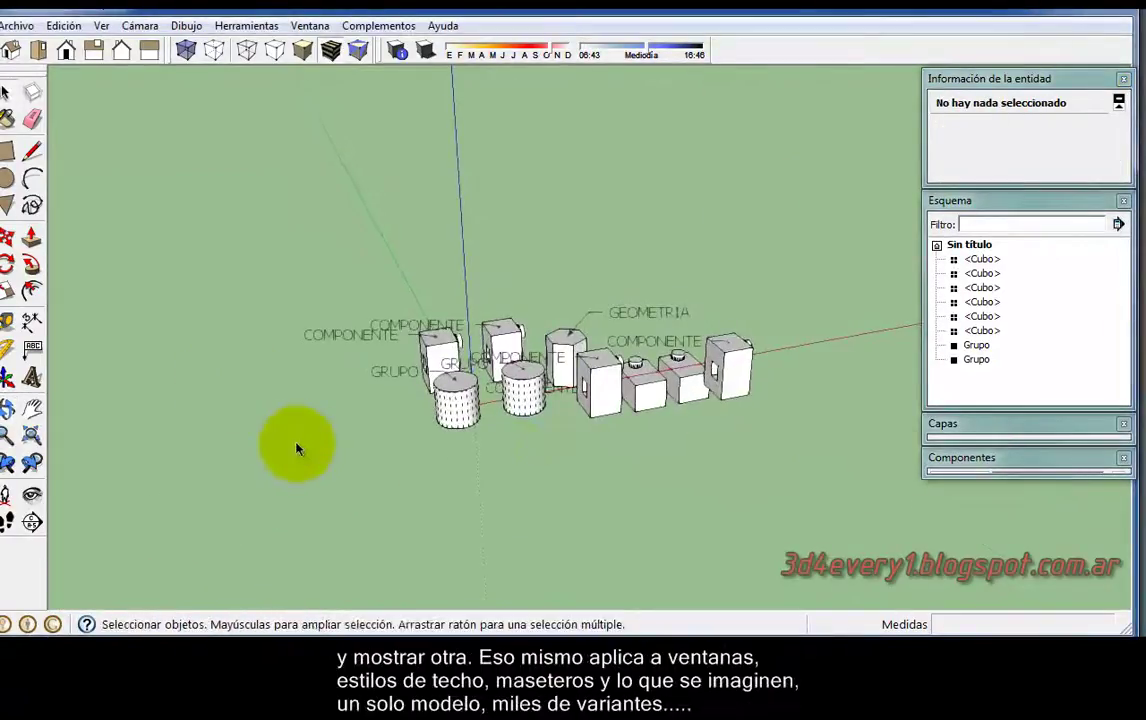
{"action": "mouse_move", "coordinate": [552, 474]}
{"action": "middle_mouse_down"}
{"action": "mouse_move", "coordinate": [522, 408]}
{"action": "mouse_move", "coordinate": [545, 546]}
{"action": "mouse_move", "coordinate": [780, 548]}
{"action": "mouse_move", "coordinate": [268, 556]}
{"action": "mouse_move", "coordinate": [716, 530]}
{"action": "mouse_move", "coordinate": [192, 519]}
{"action": "middle_mouse_up"}
{"action": "scroll", "coordinate": [522, 408], "scroll_direction": "up", "scroll_amount": 3}
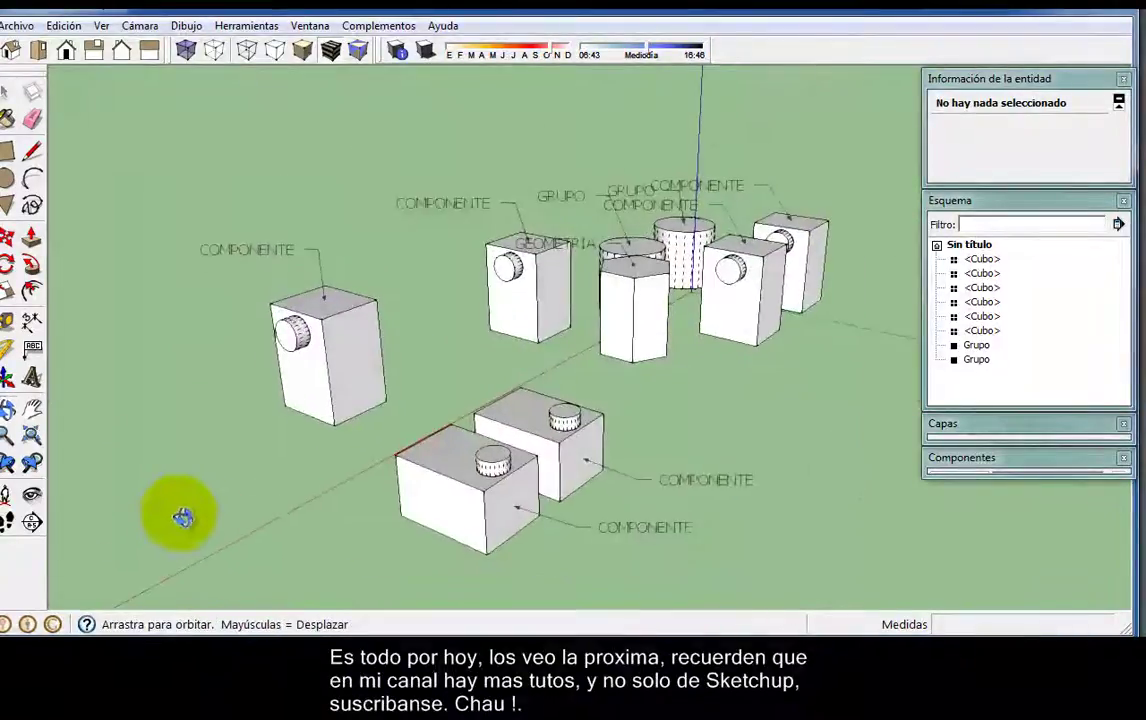